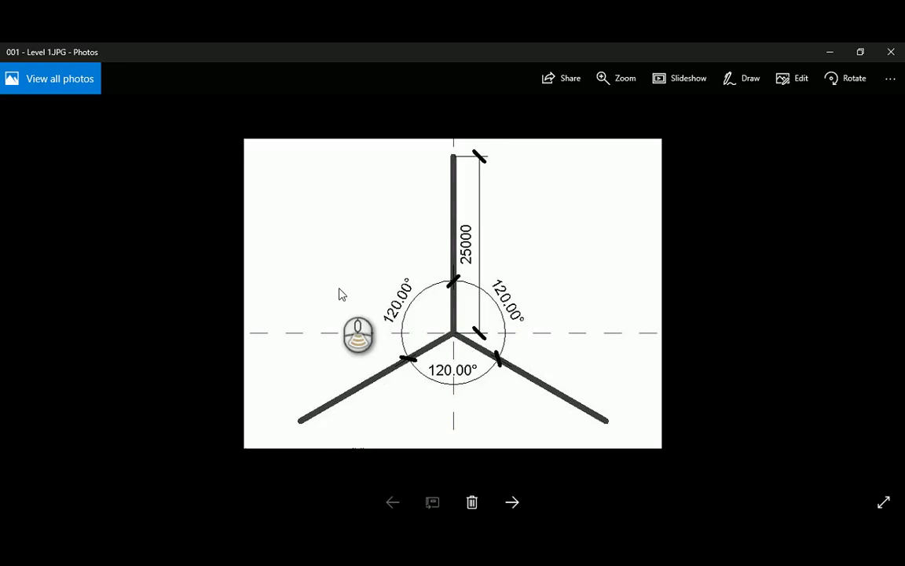
- Look through the project's reference images, from the Level 1 plan to the main entry frame array, and study the frame's dimensions
scroll(342, 299, down, 3)
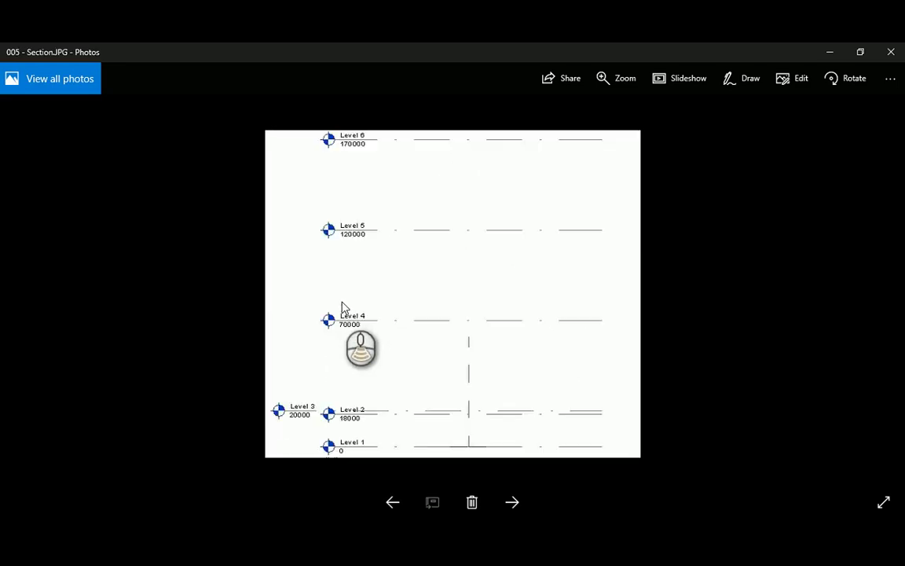
scroll(341, 307, down, 4)
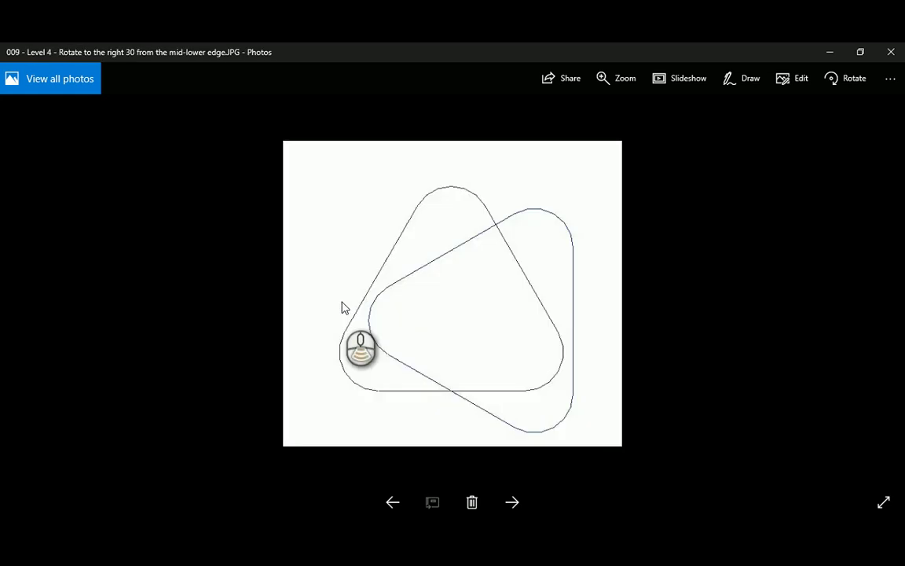
scroll(342, 306, down, 2)
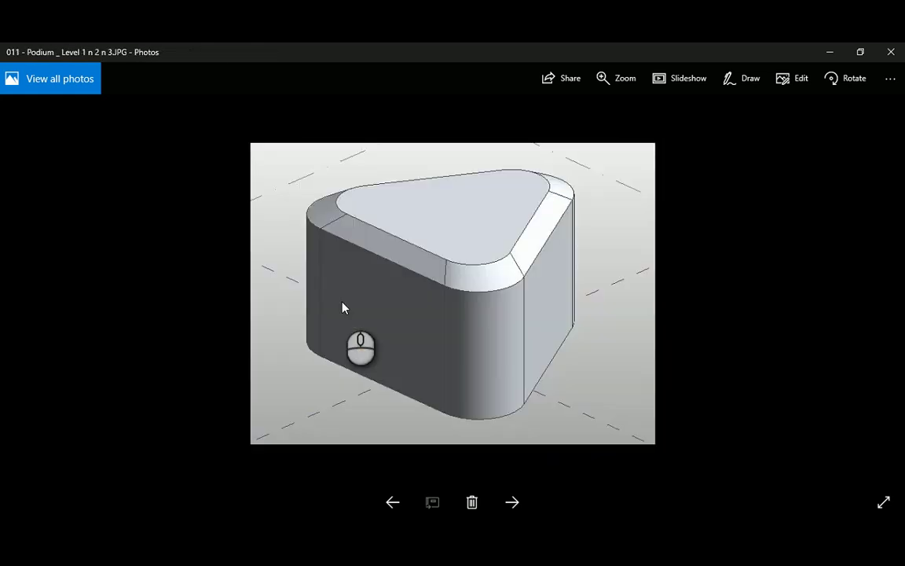
scroll(343, 306, down, 2)
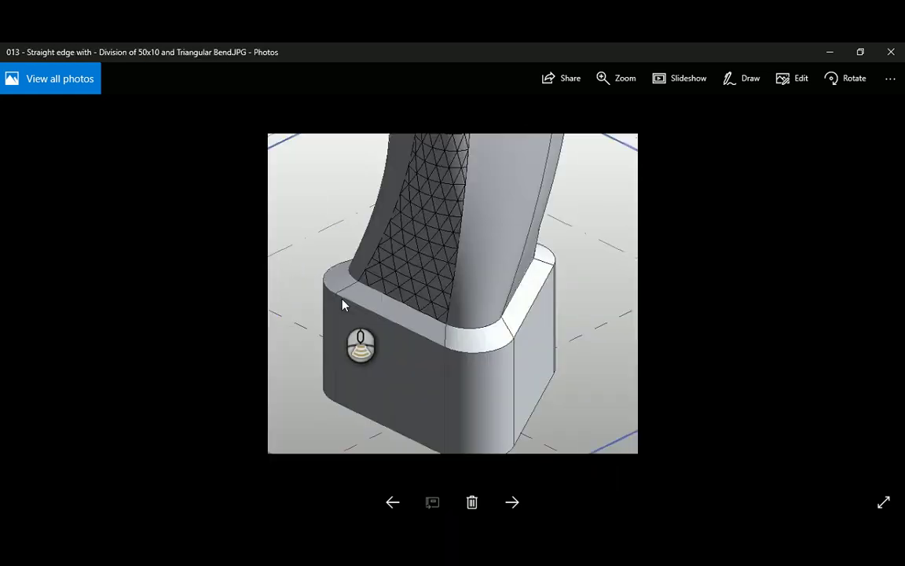
scroll(342, 306, down, 4)
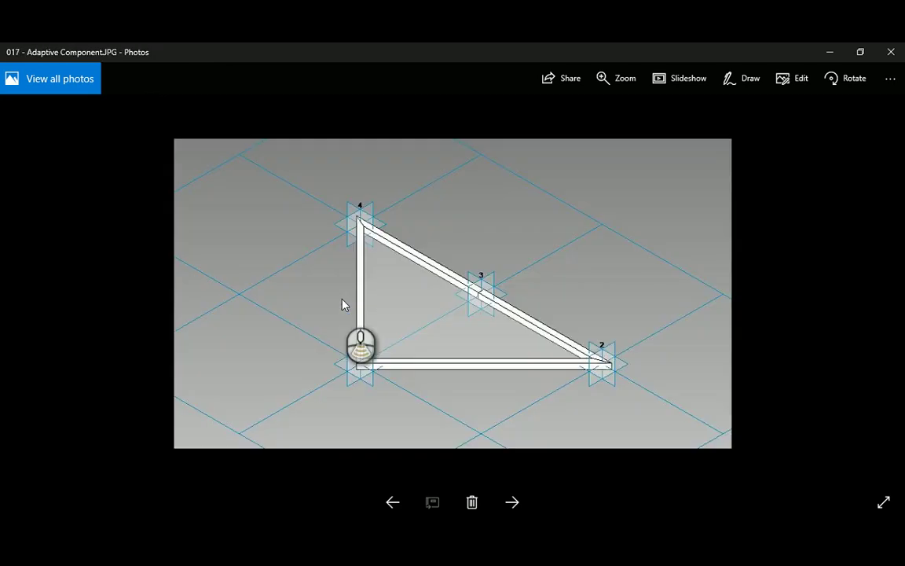
scroll(343, 305, down, 6)
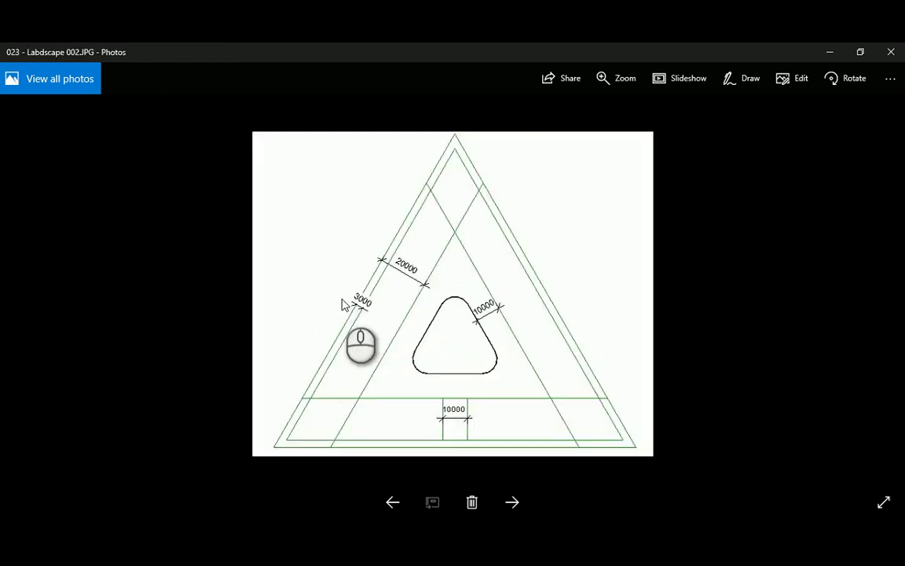
scroll(343, 305, down, 1)
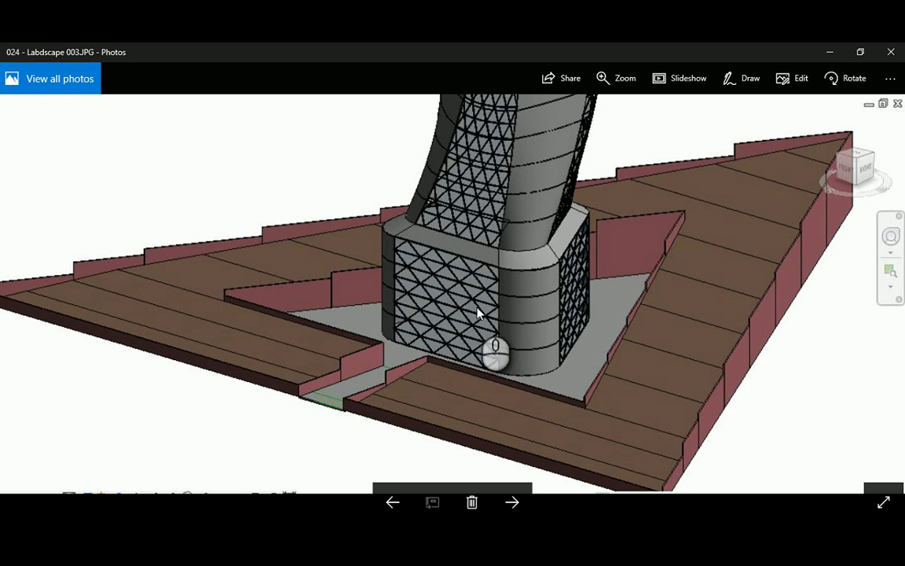
scroll(466, 306, down, 1)
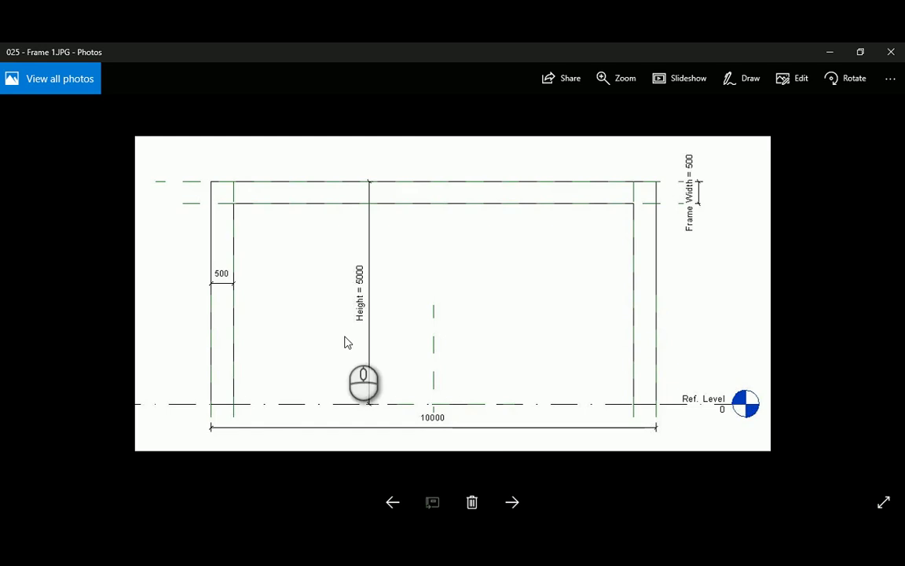
scroll(442, 340, down, 1)
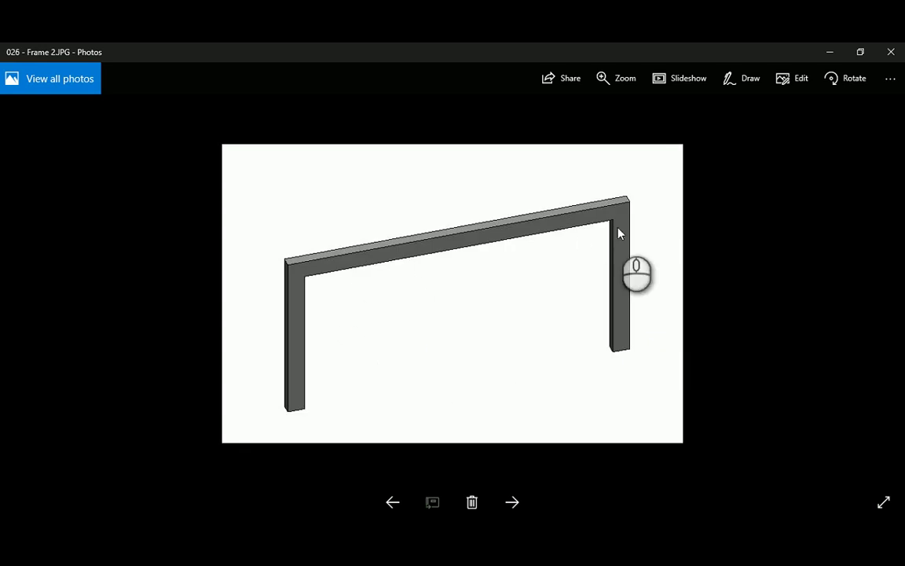
scroll(618, 233, down, 1)
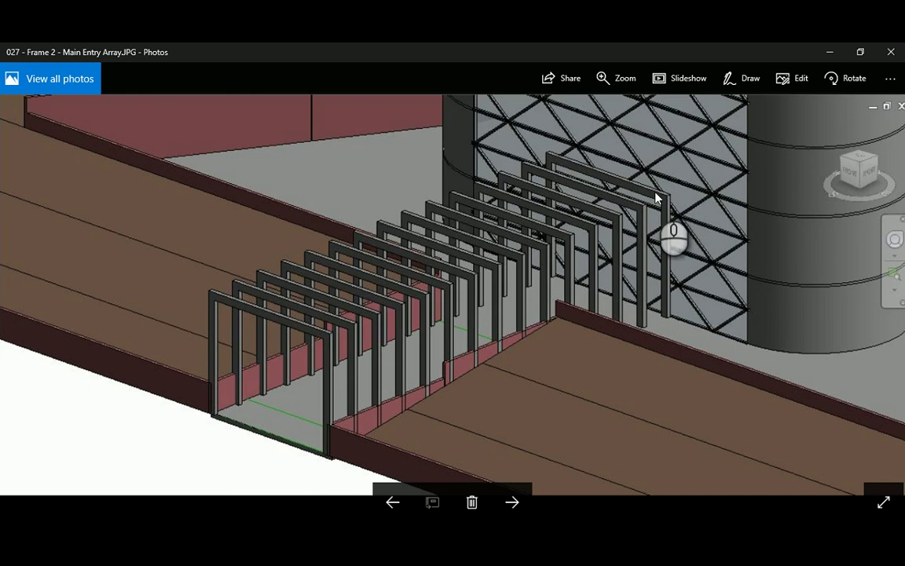
scroll(540, 357, up, 1)
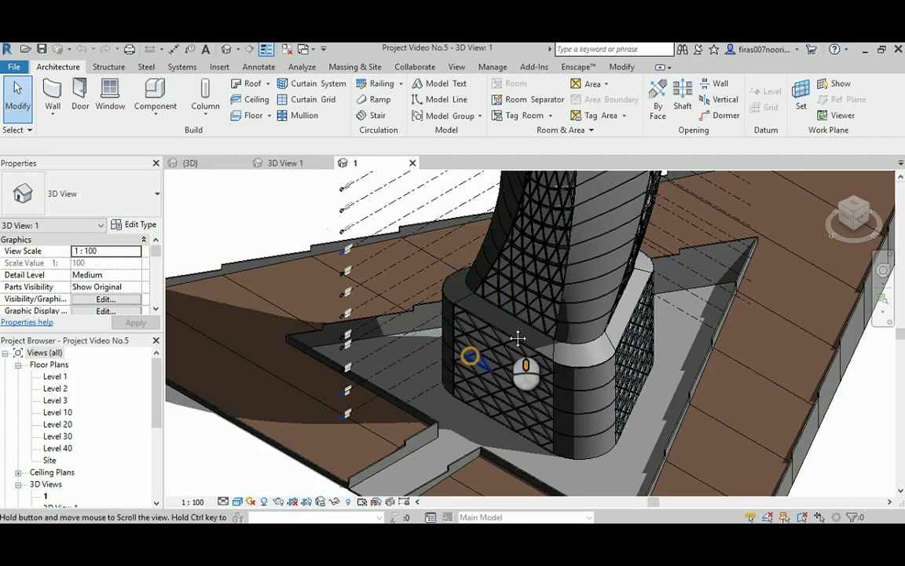
- Switch to Revit and create a new family from the Metric Generic Model template in the English templates folder
shift+middle_drag(518, 369, 157, 267)
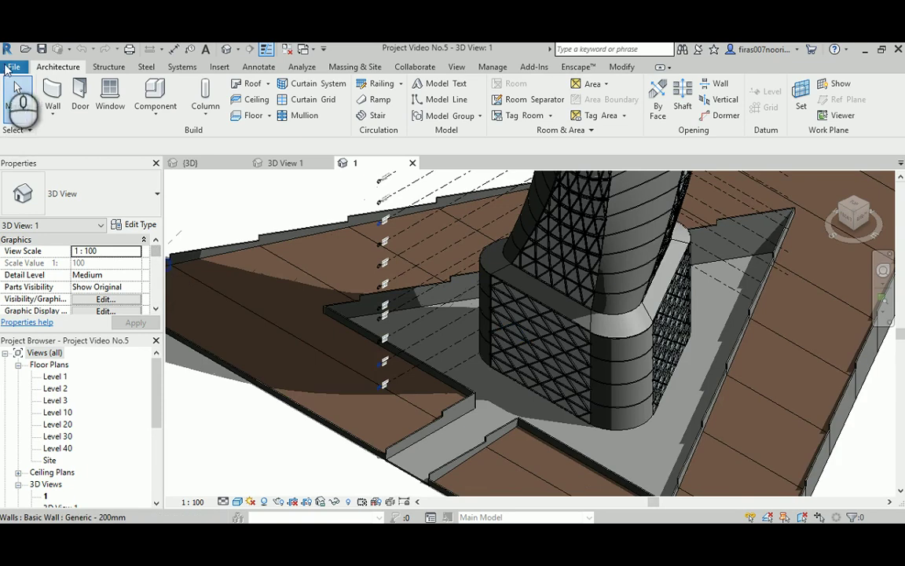
click(12, 68)
mouse_move(39, 106)
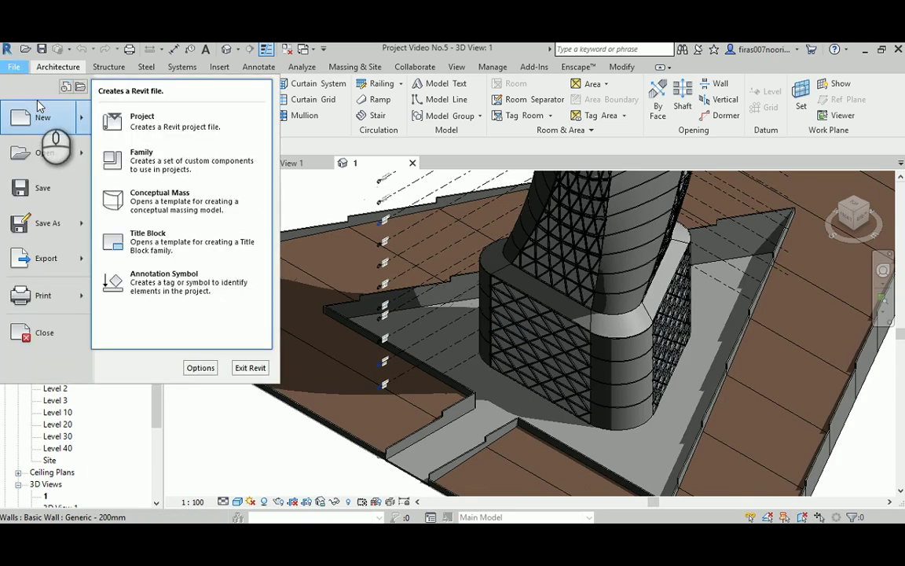
click(145, 157)
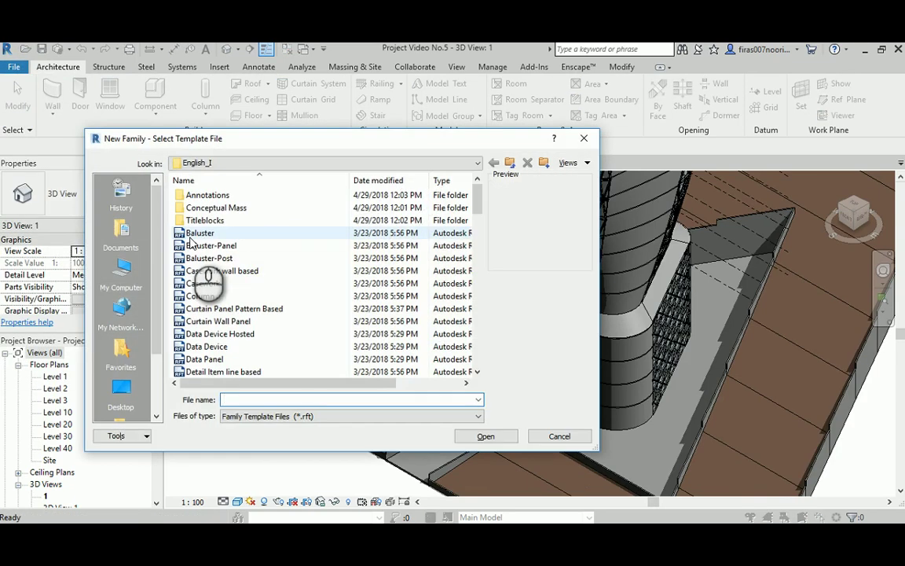
click(509, 163)
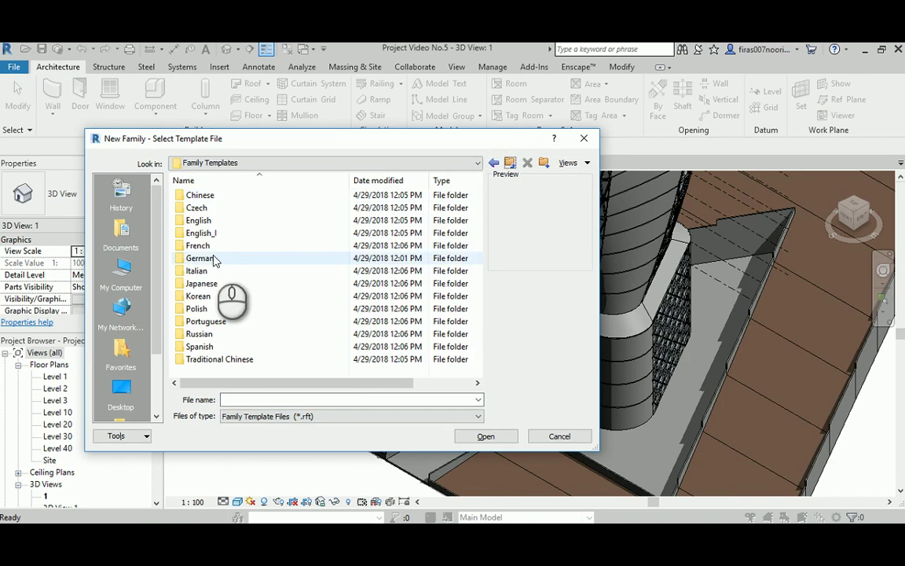
double_click(198, 221)
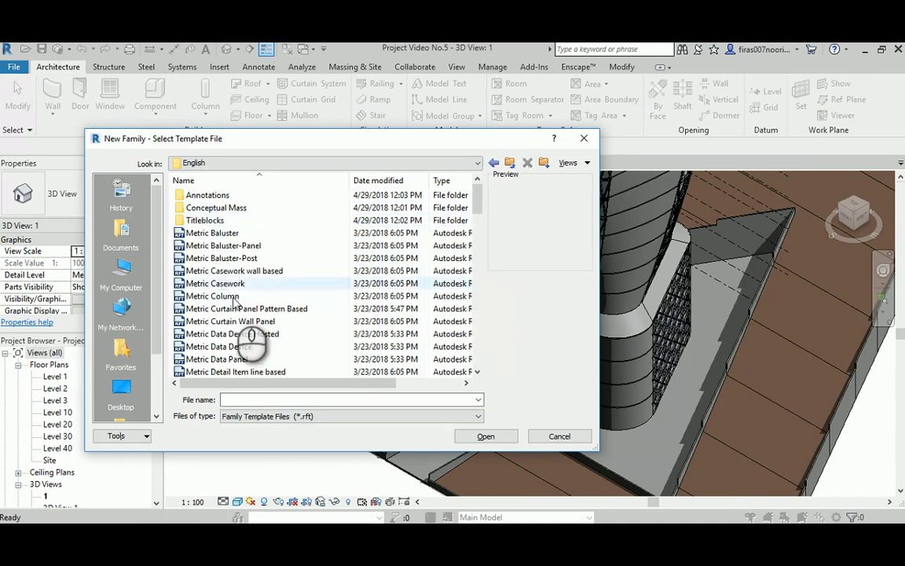
scroll(234, 303, down, 4)
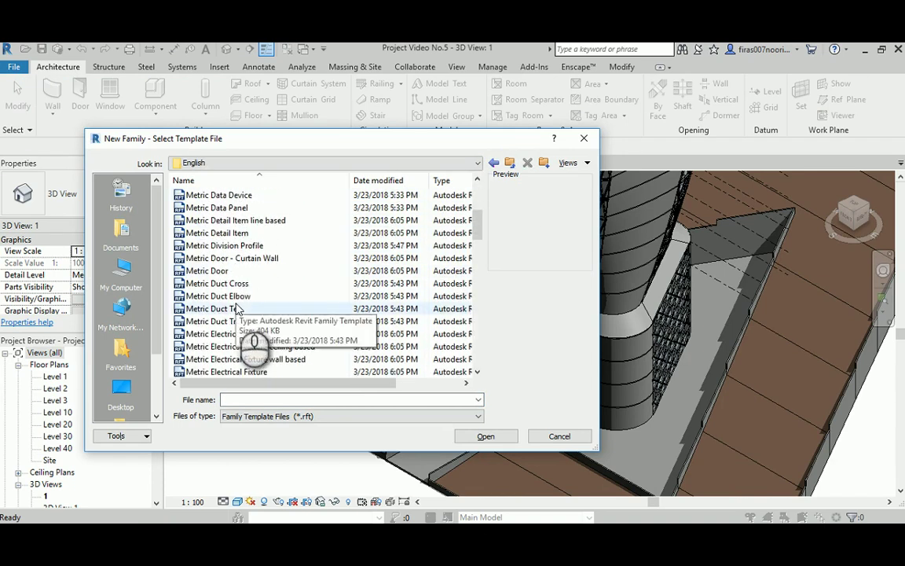
scroll(236, 309, down, 4)
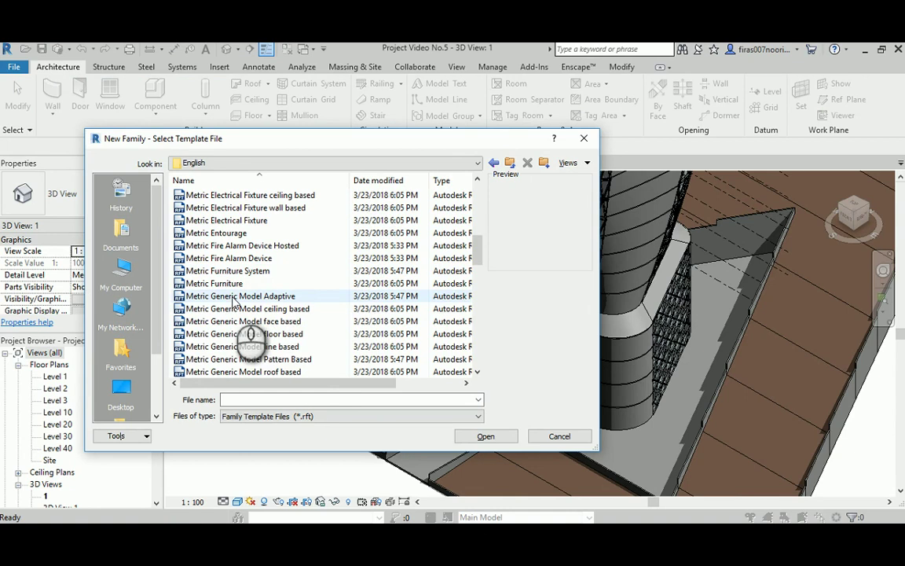
click(234, 299)
scroll(230, 358, down, 1)
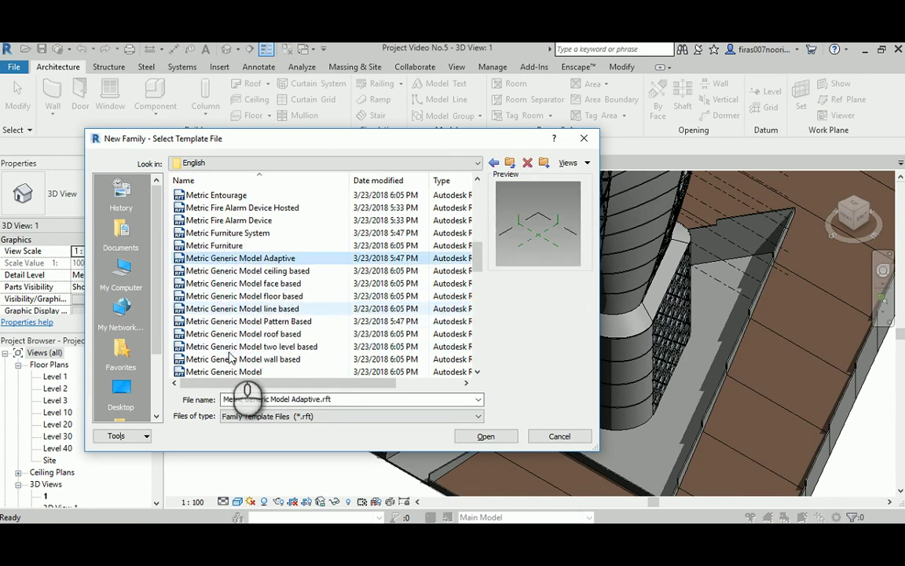
click(227, 372)
scroll(338, 315, down, 1)
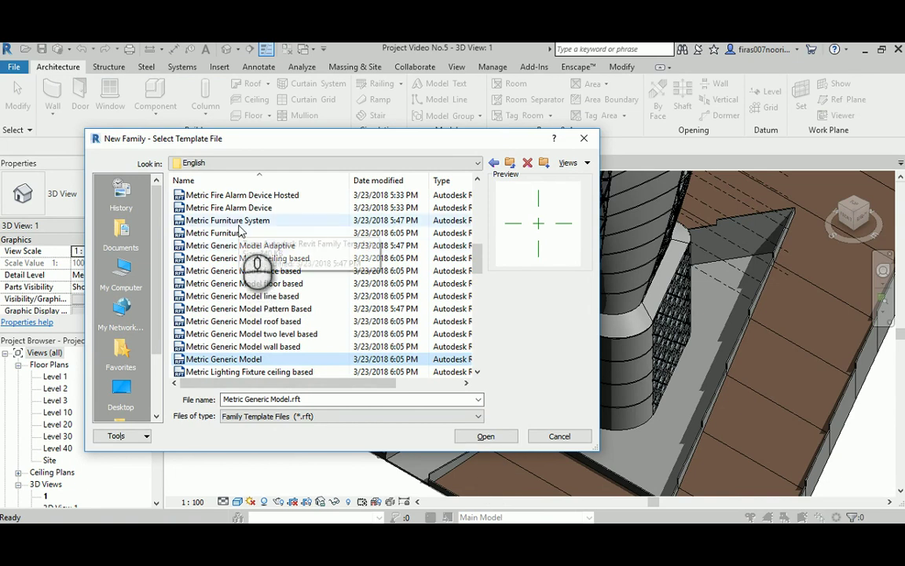
click(481, 437)
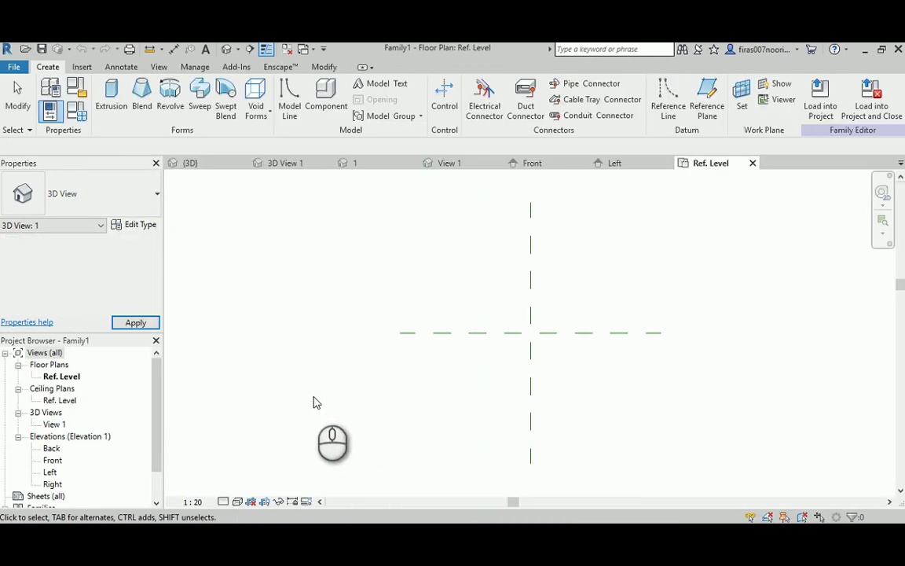
- Switch to Photos and examine the frame's dimensioned elevation, its 3D view and its location at the landscape entrance
click(551, 390)
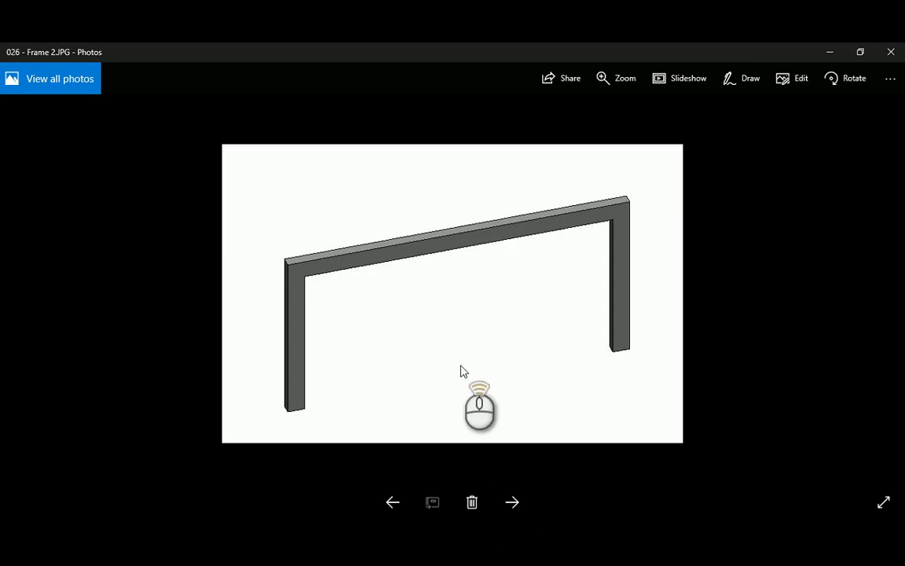
key(Left)
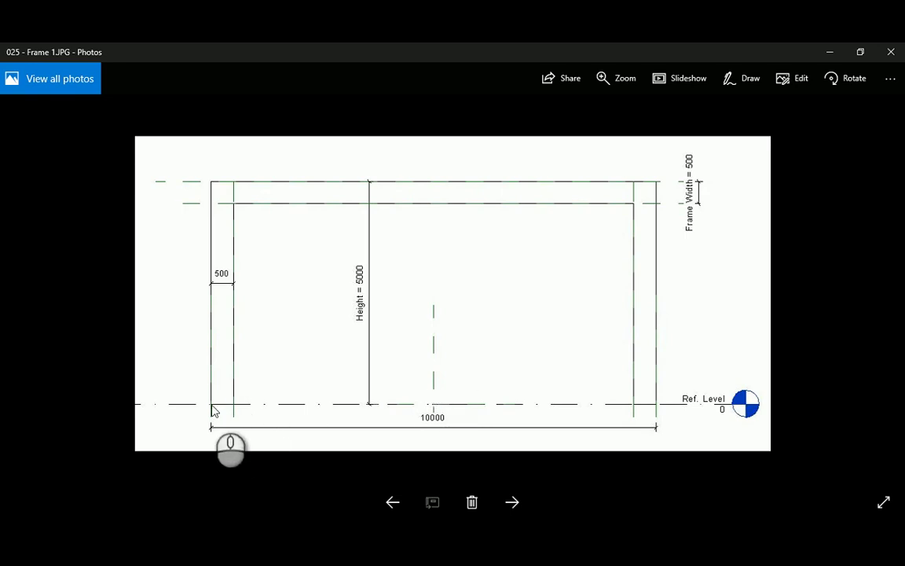
scroll(327, 411, up, 1)
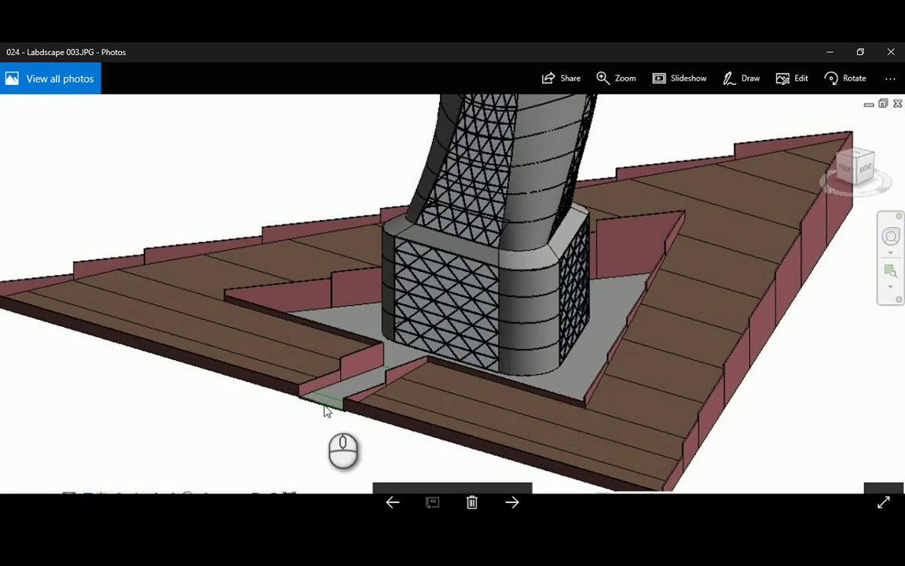
scroll(305, 402, down, 2)
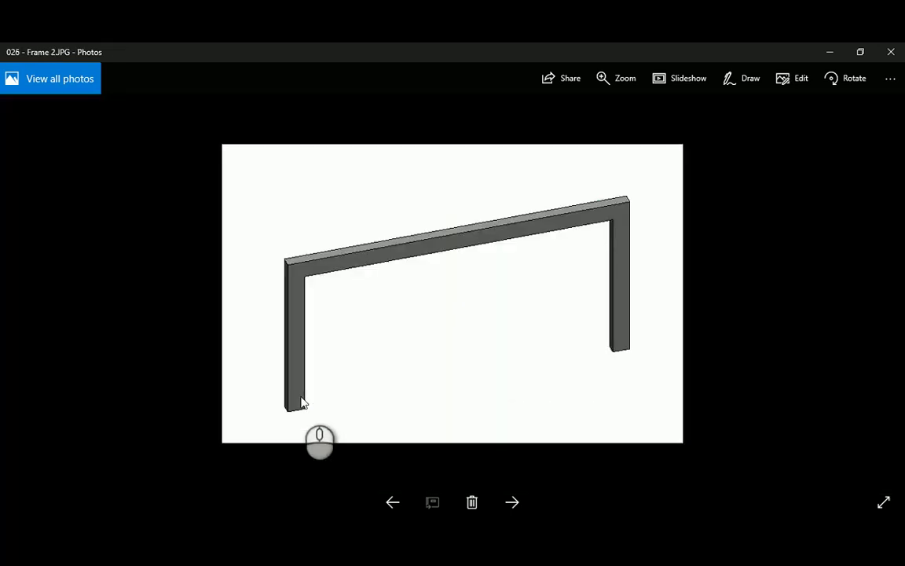
scroll(302, 402, down, 1)
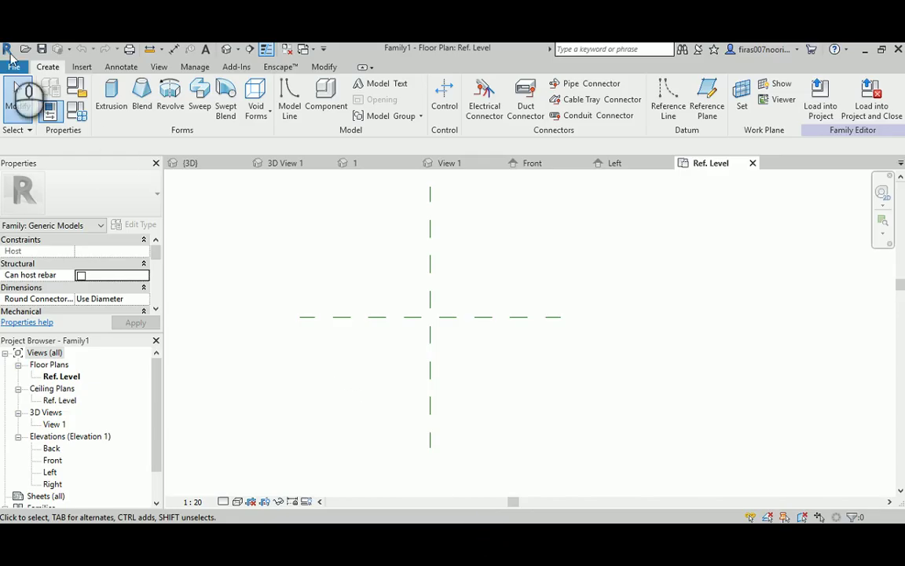
- In Revit, draw a vertical reference plane about 1690 mm to the right of the vertical center plane in the Ref. Level plan
click(707, 98)
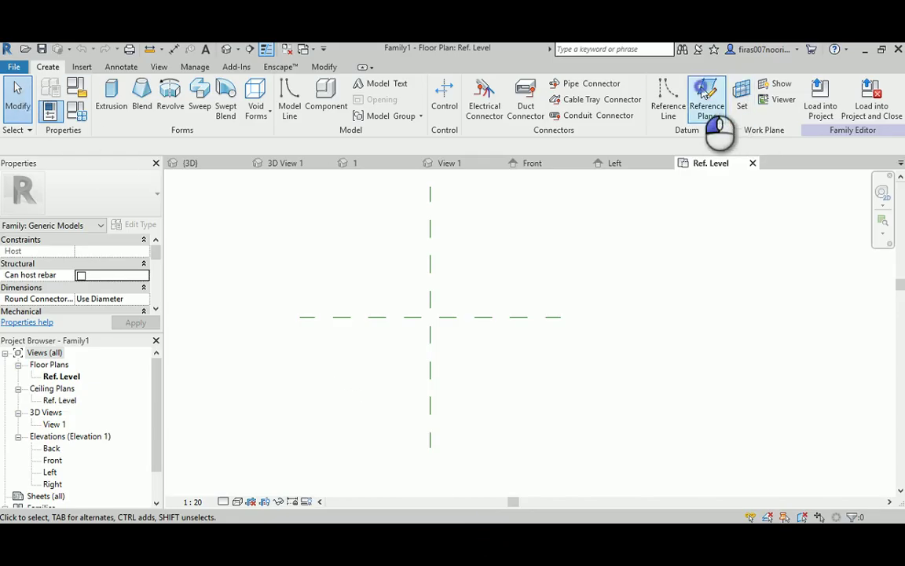
click(541, 252)
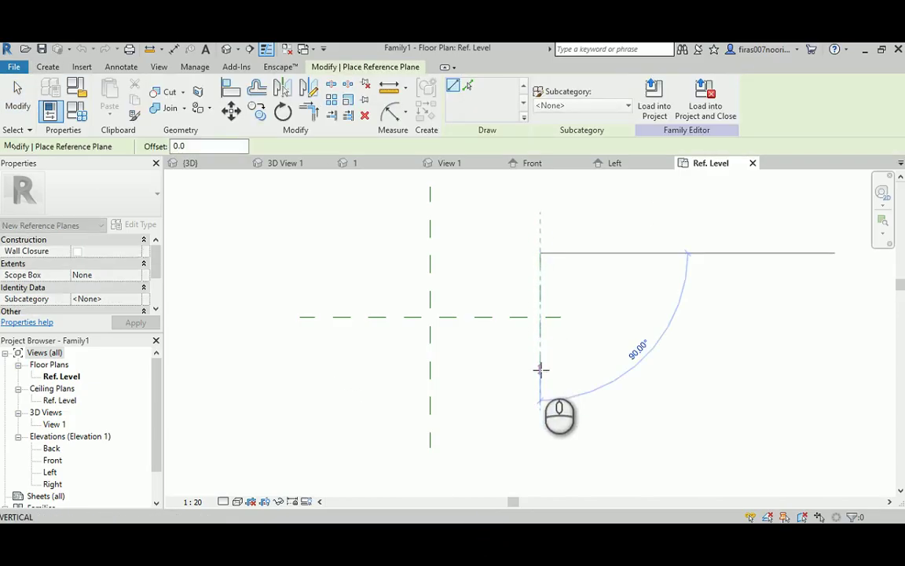
click(541, 370)
scroll(544, 299, up, 3)
key(Escape)
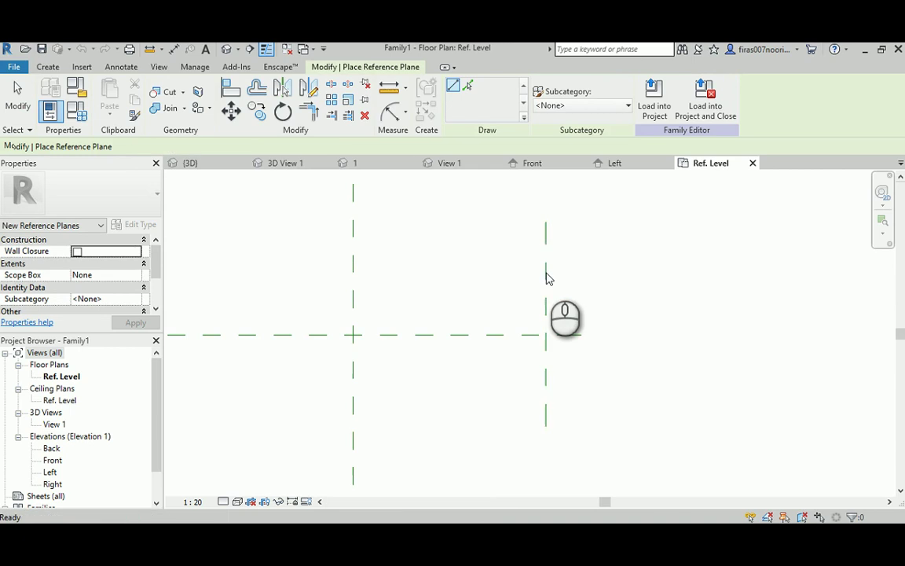
key(Escape)
- Add an aligned dimension between the new vertical reference plane and the vertical center plane
key(d)
key(i)
click(547, 266)
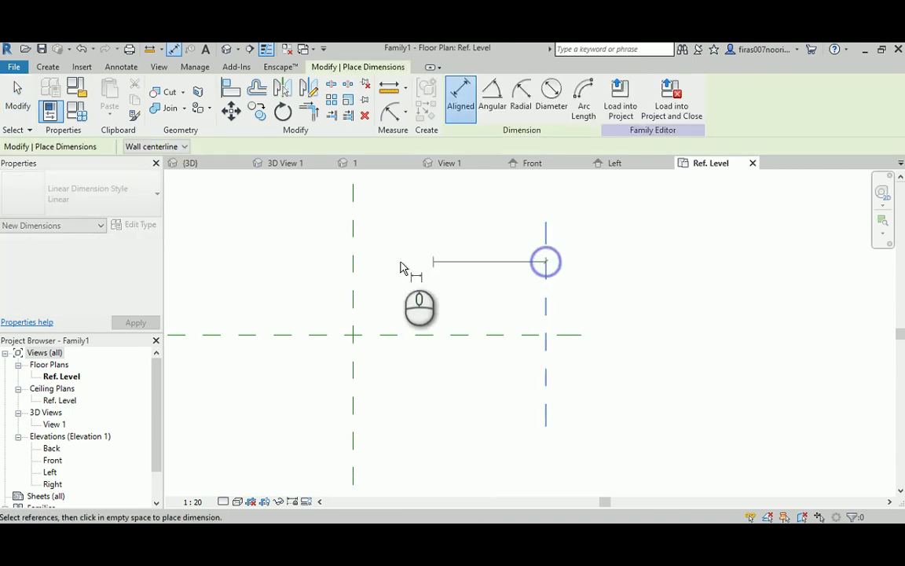
click(354, 264)
click(299, 272)
key(Escape)
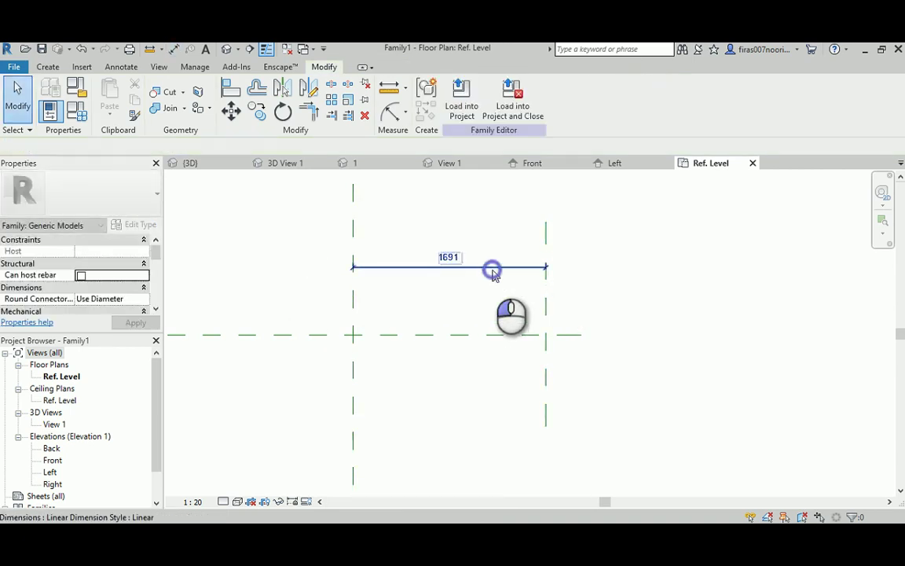
- Label the dimension between the two vertical planes with a new family type parameter named Length
click(493, 268)
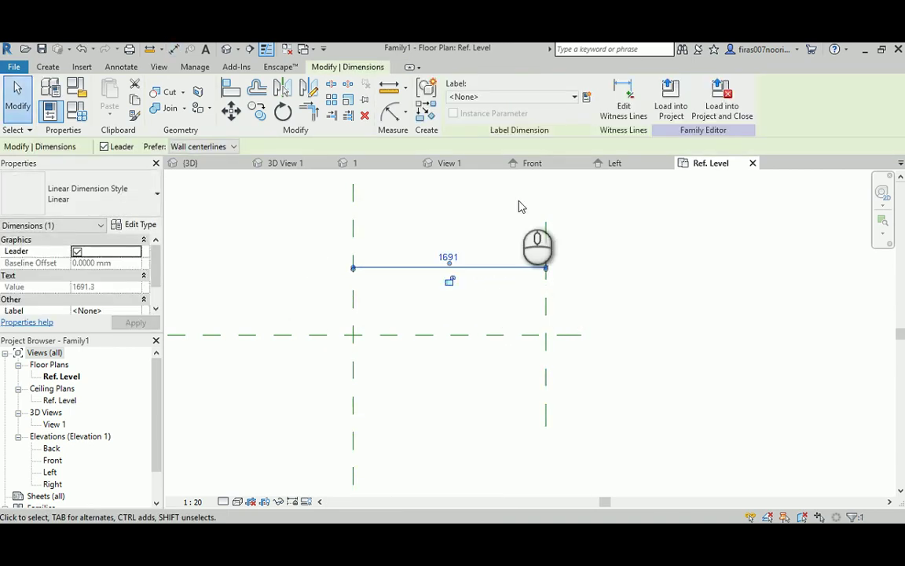
click(586, 98)
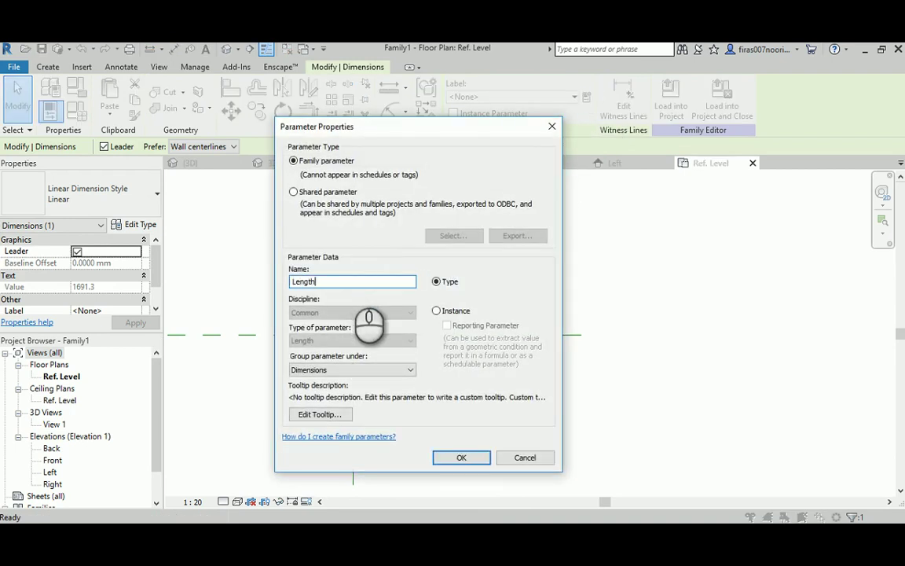
click(462, 458)
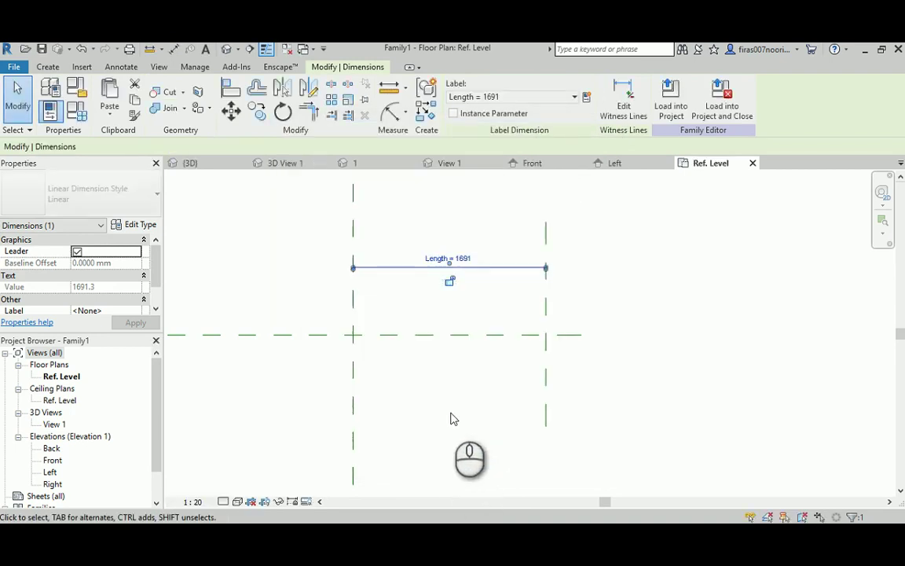
- Set the family's Length parameter to 2000 mm
click(76, 110)
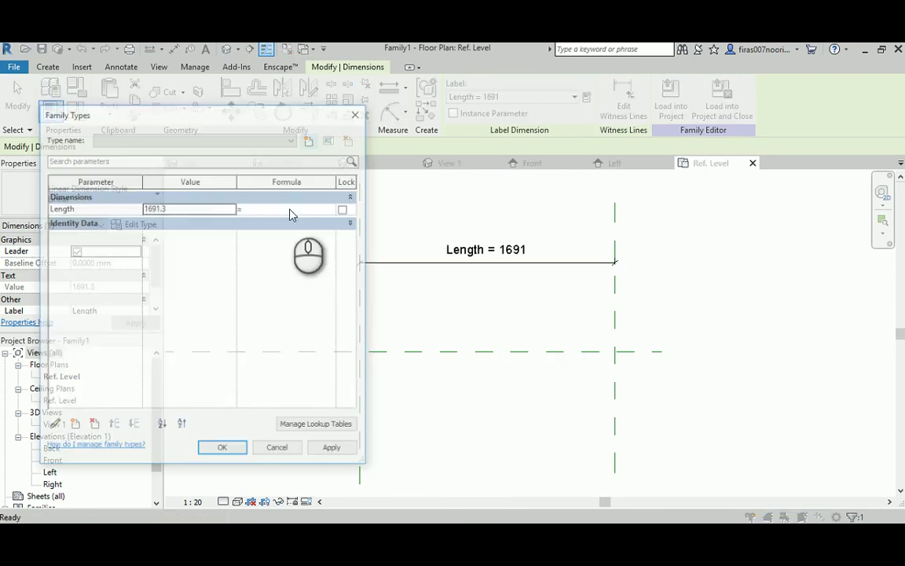
click(178, 207)
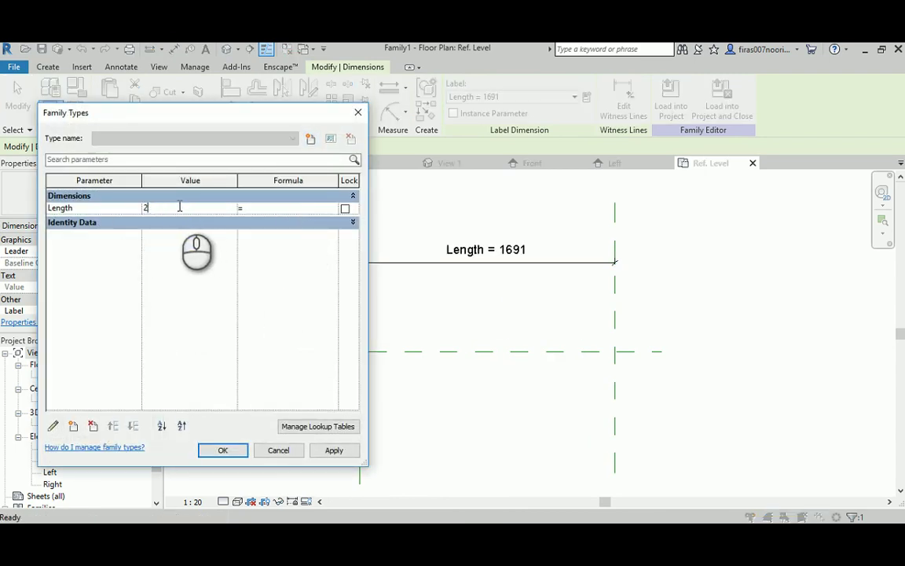
click(225, 450)
click(510, 323)
middle_drag(545, 338, 553, 349)
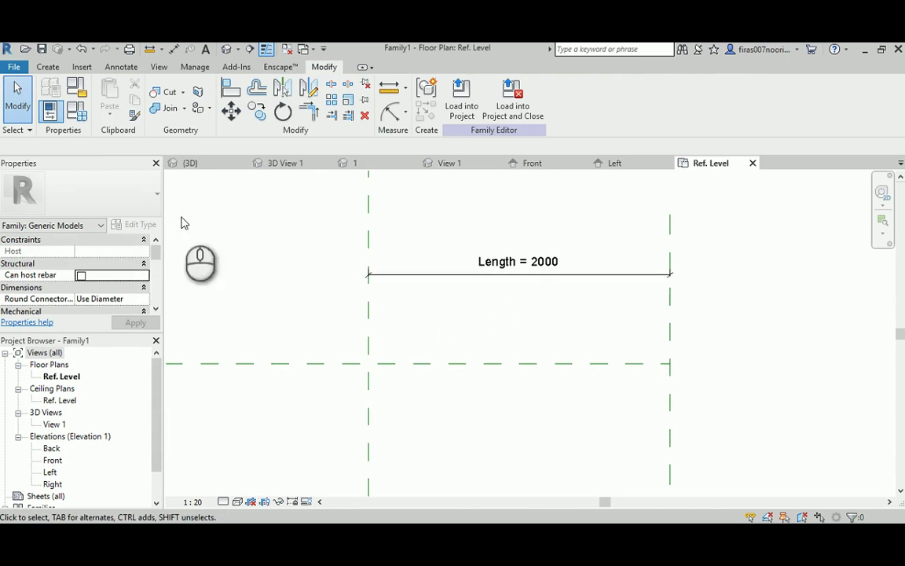
- Draw two short vertical reference planes inside the Length span, about 90 mm from its right plane and about 80 mm from its left plane
click(48, 67)
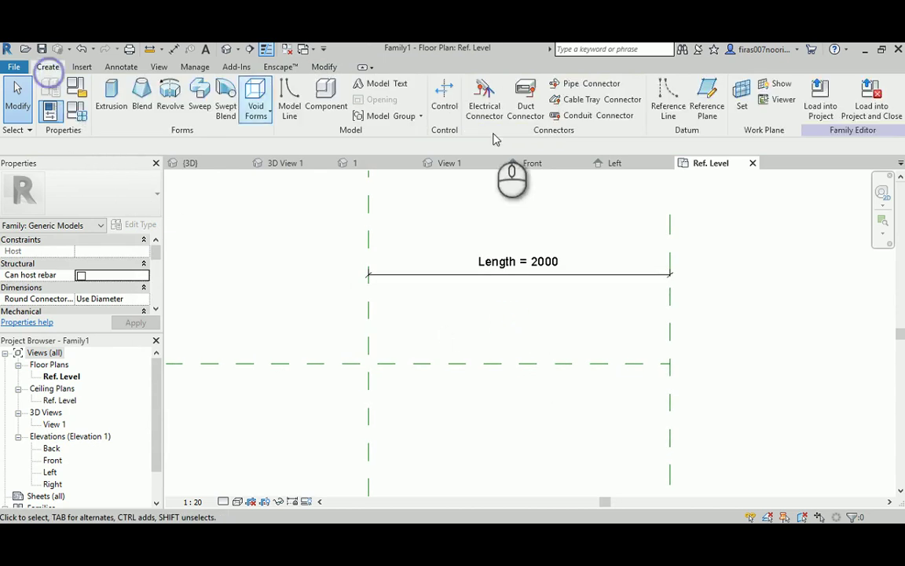
click(705, 94)
click(656, 312)
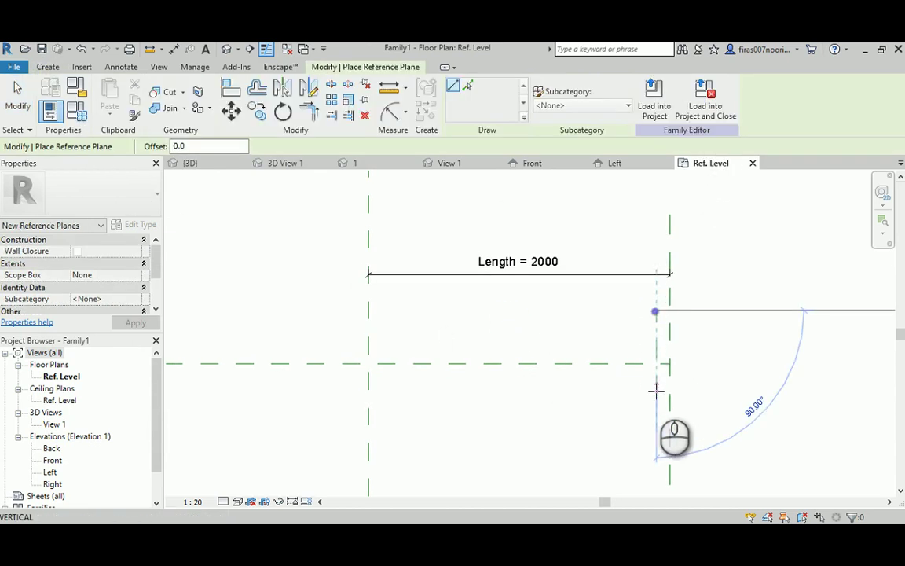
click(656, 399)
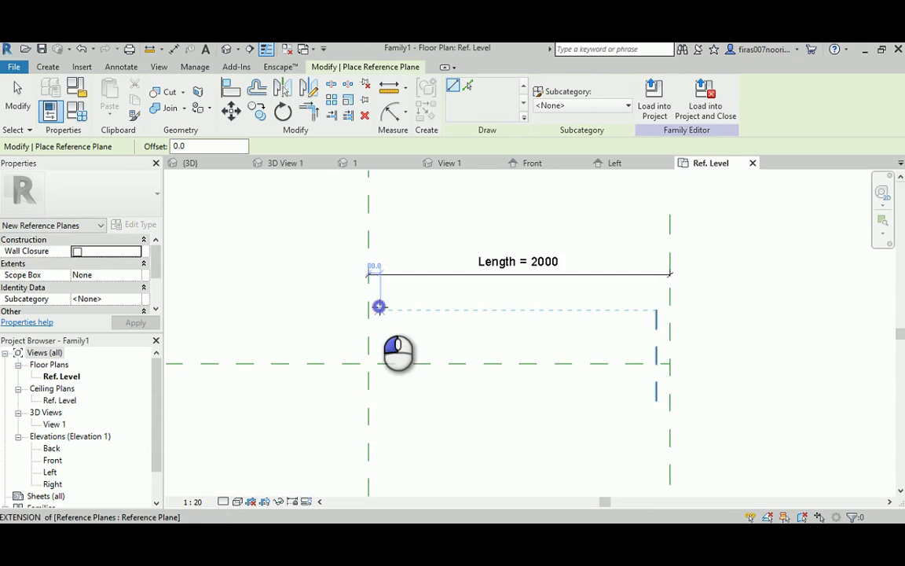
click(379, 306)
click(381, 402)
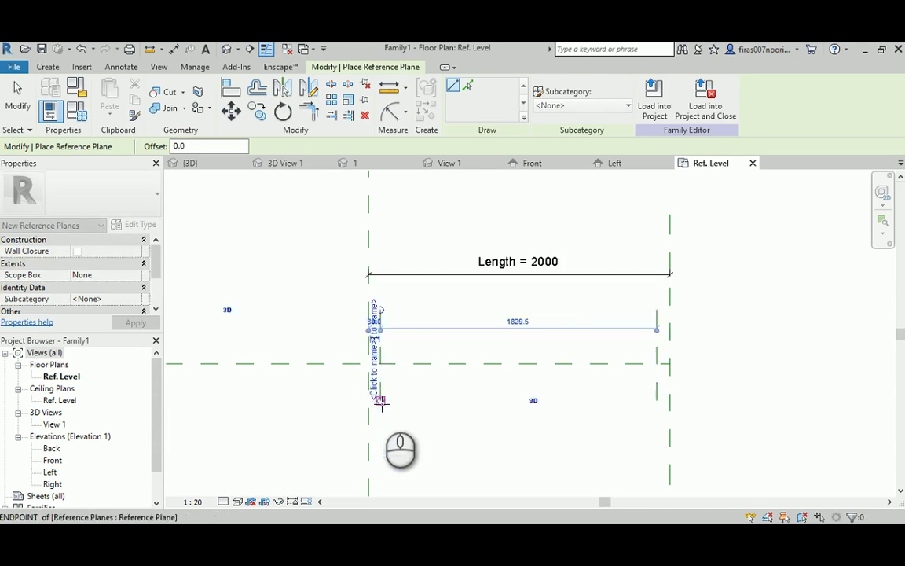
key(Escape)
key(Escape)
- Add aligned dimensions between each inner vertical reference plane and its neighbouring outer plane
key(d)
key(i)
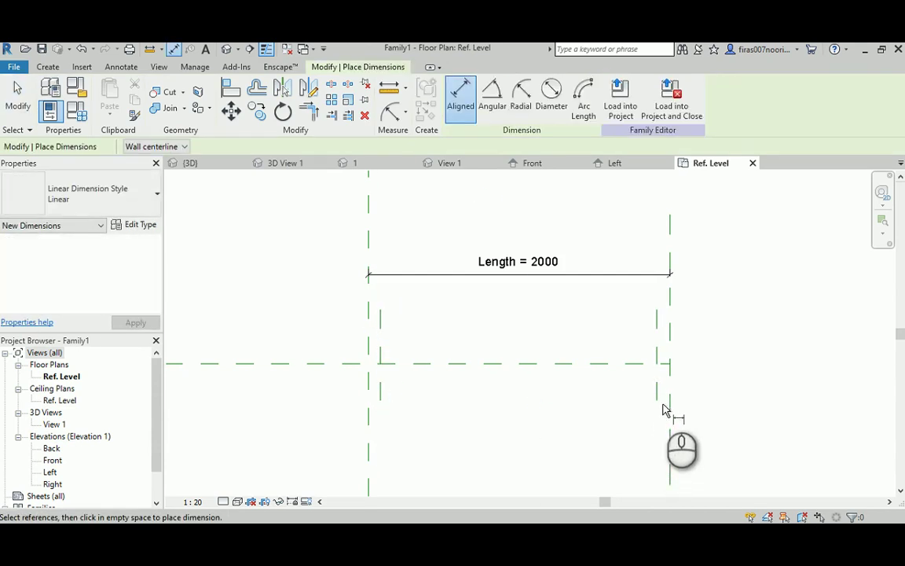
click(657, 396)
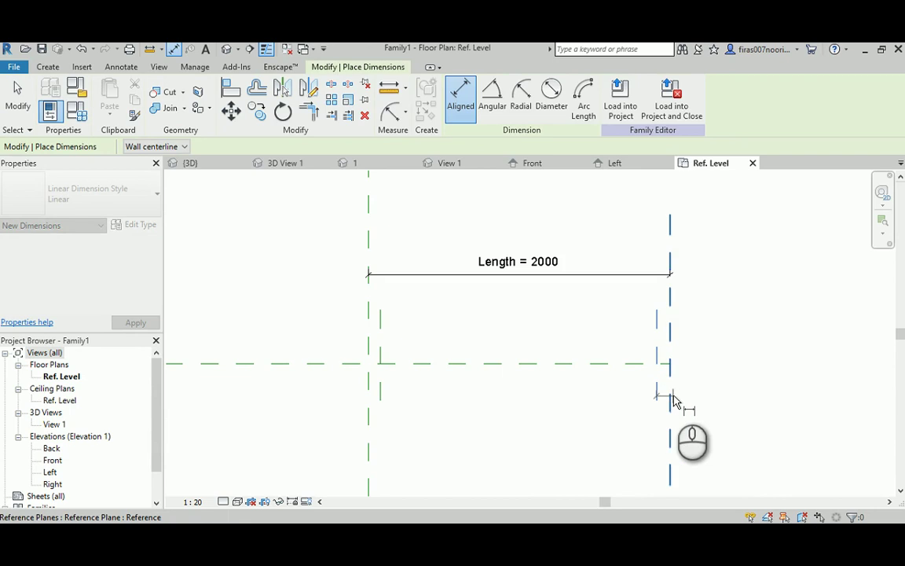
click(670, 400)
click(702, 393)
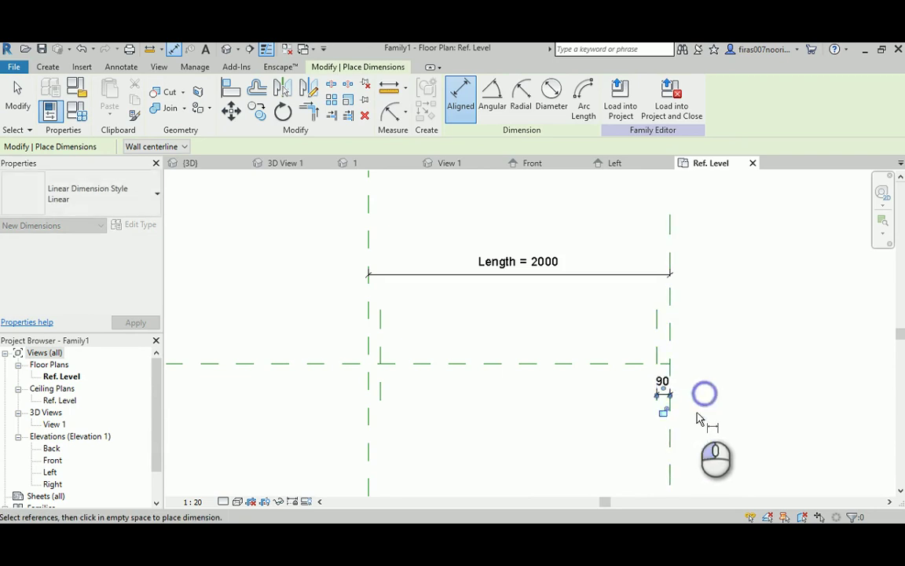
click(384, 394)
click(370, 396)
click(337, 404)
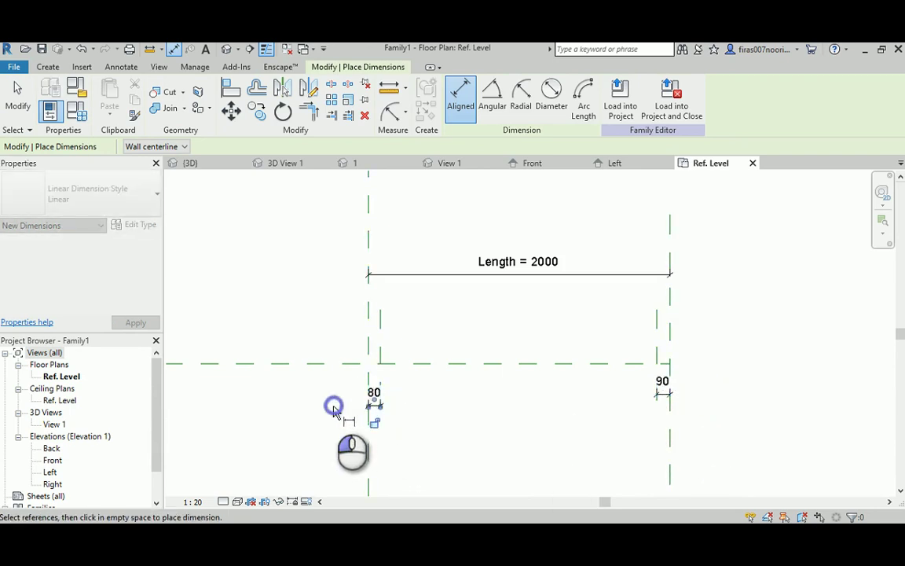
key(Escape)
key(Escape)
- Label both small offset dimensions together with a new family type parameter named Thickness
click(374, 397)
ctrl+click(662, 385)
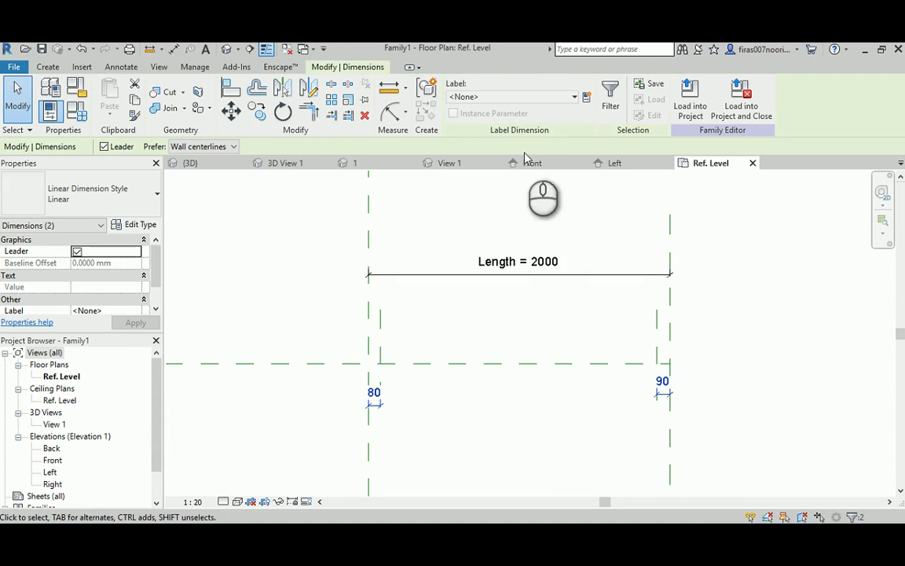
click(585, 98)
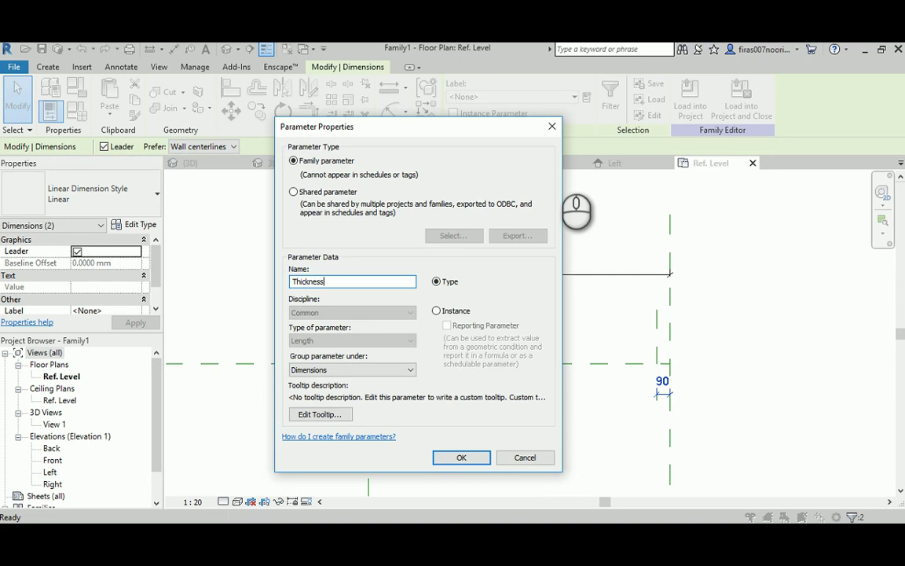
click(461, 458)
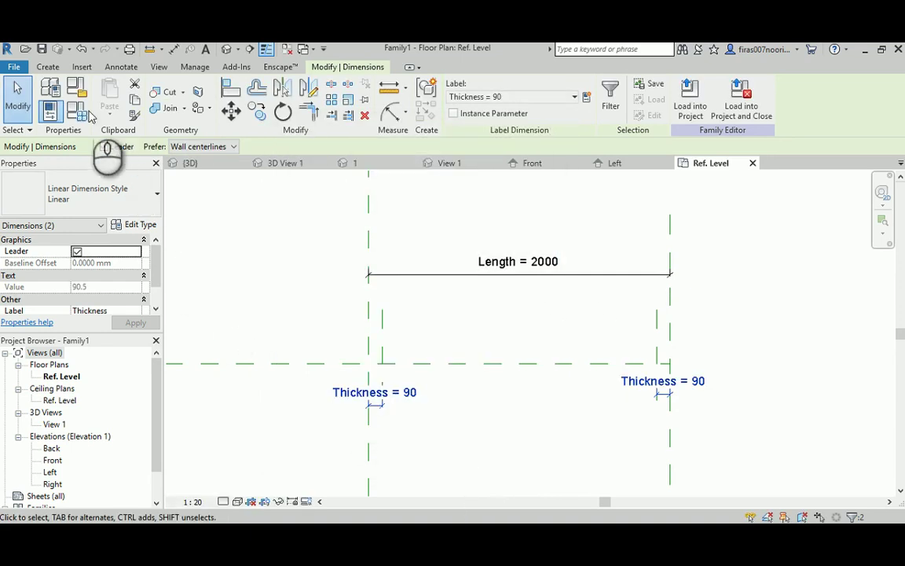
- Test the Thickness parameter at 50 mm and set it to 100 mm
click(89, 115)
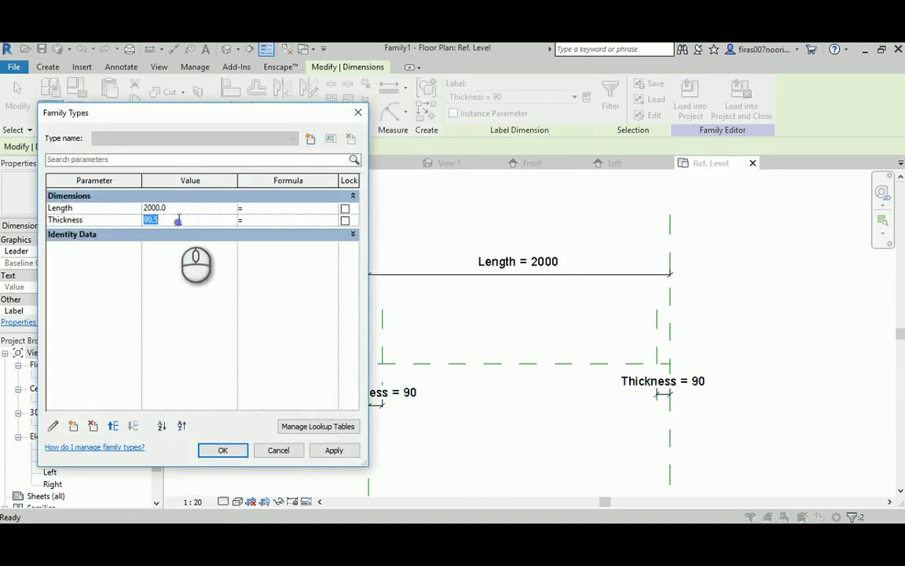
click(177, 219)
text(50)
click(334, 450)
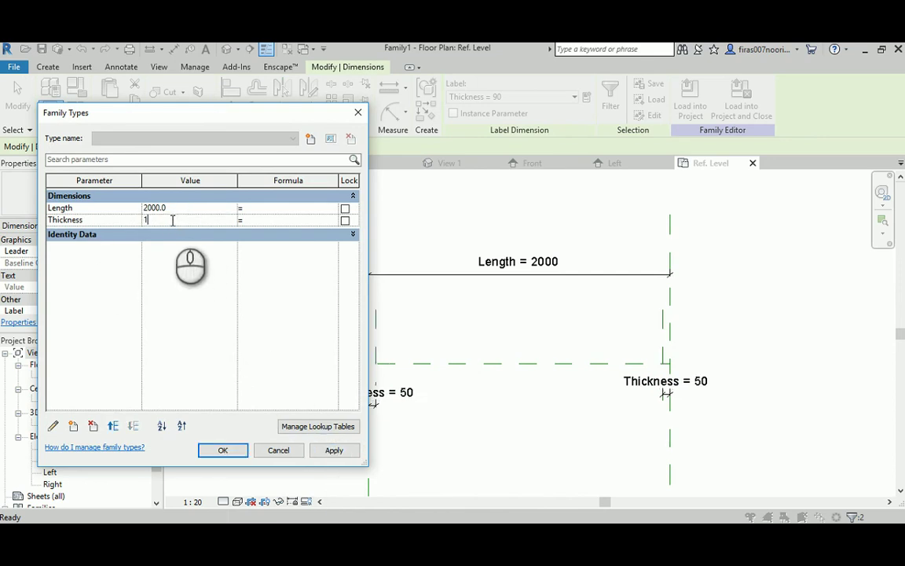
click(172, 220)
text(100)
click(334, 450)
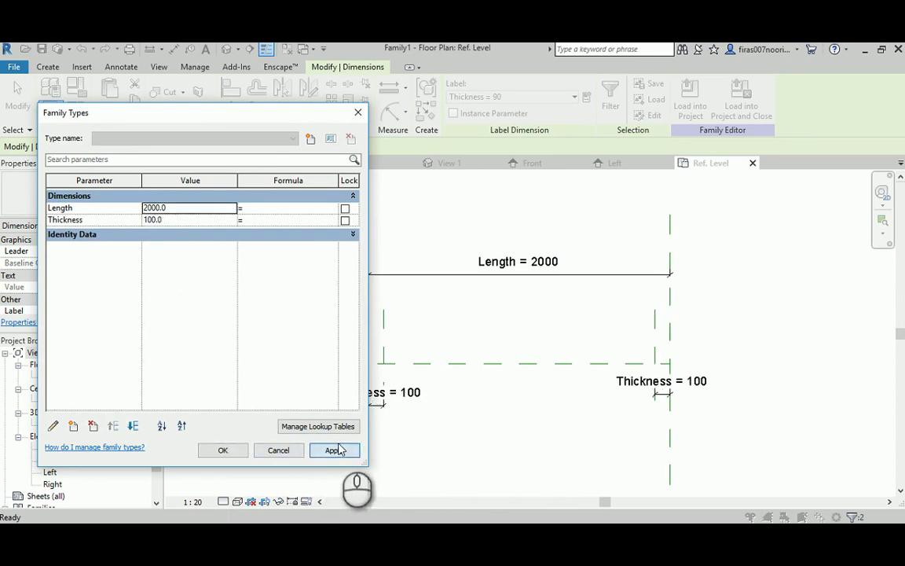
click(212, 447)
scroll(505, 398, up, 4)
middle_drag(559, 390, 541, 390)
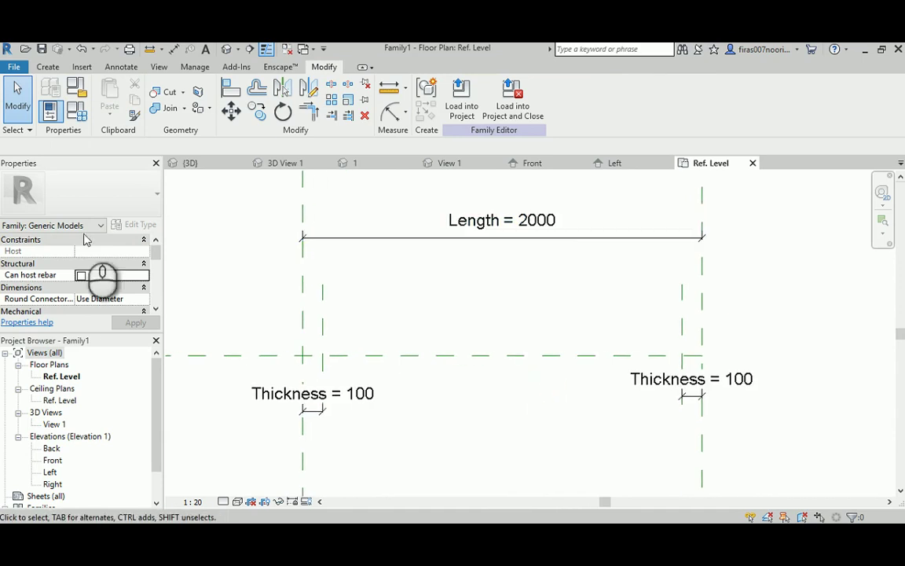
- Draw a horizontal reference plane about 91 mm above the horizontal center plane, spanning past both outer vertical planes
middle_drag(505, 286, 566, 311)
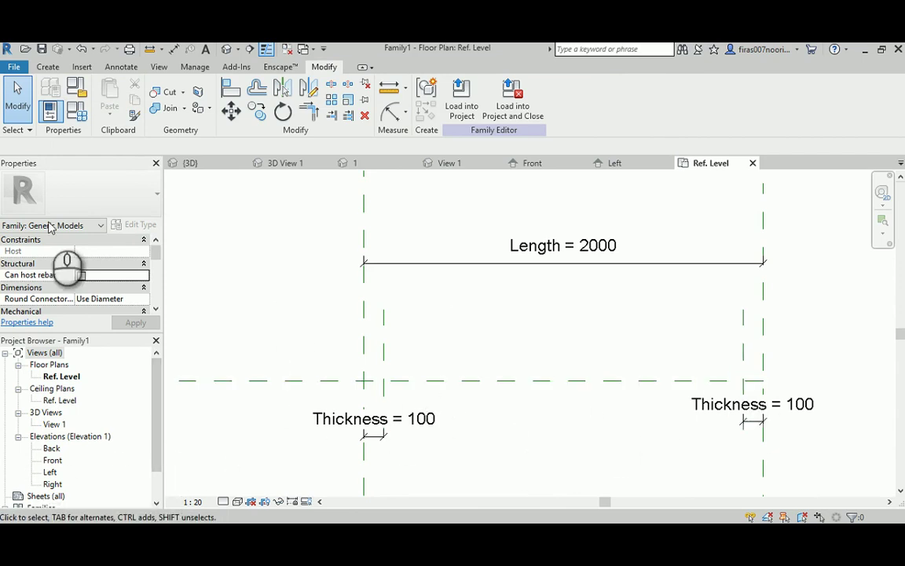
click(47, 67)
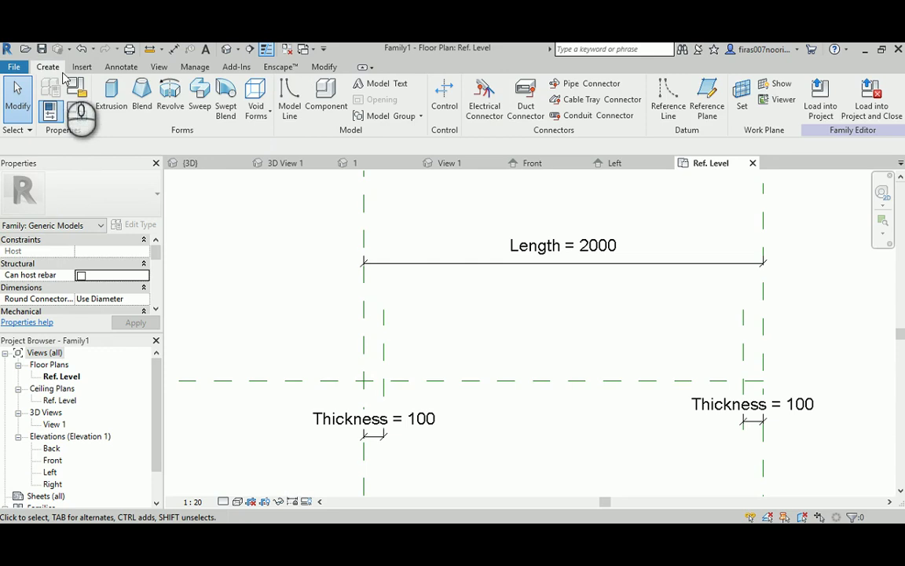
click(708, 98)
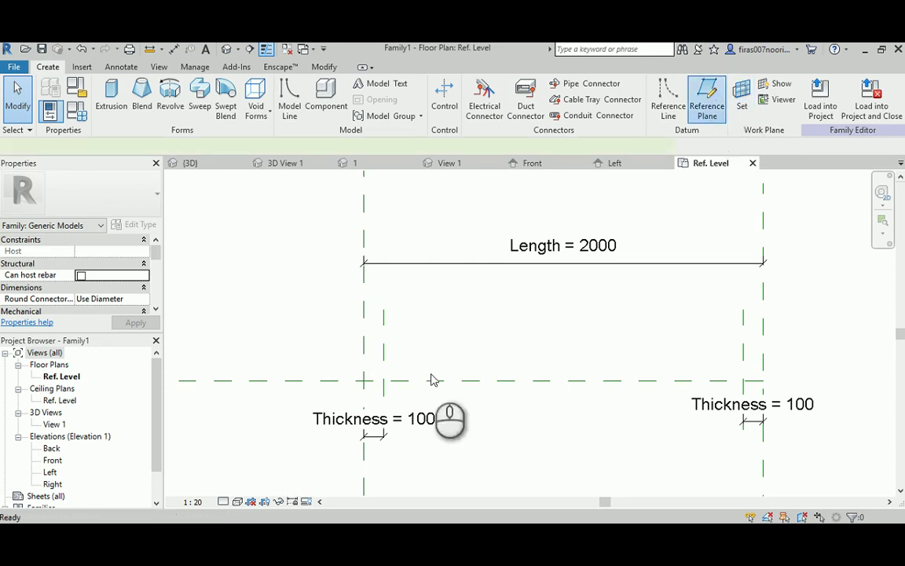
click(334, 362)
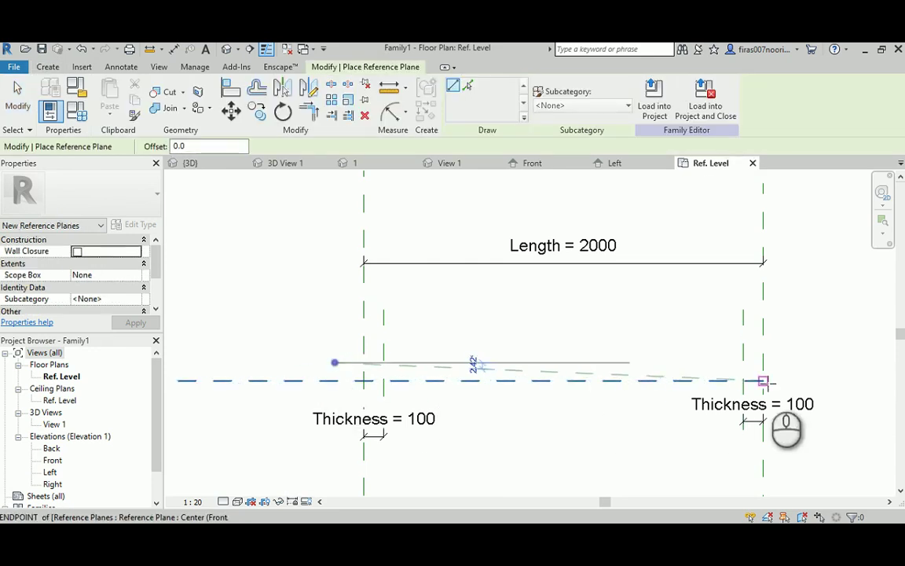
click(809, 362)
key(Escape)
key(Escape)
- Add an aligned dimension between the new horizontal reference plane and the horizontal center plane
key(d)
key(i)
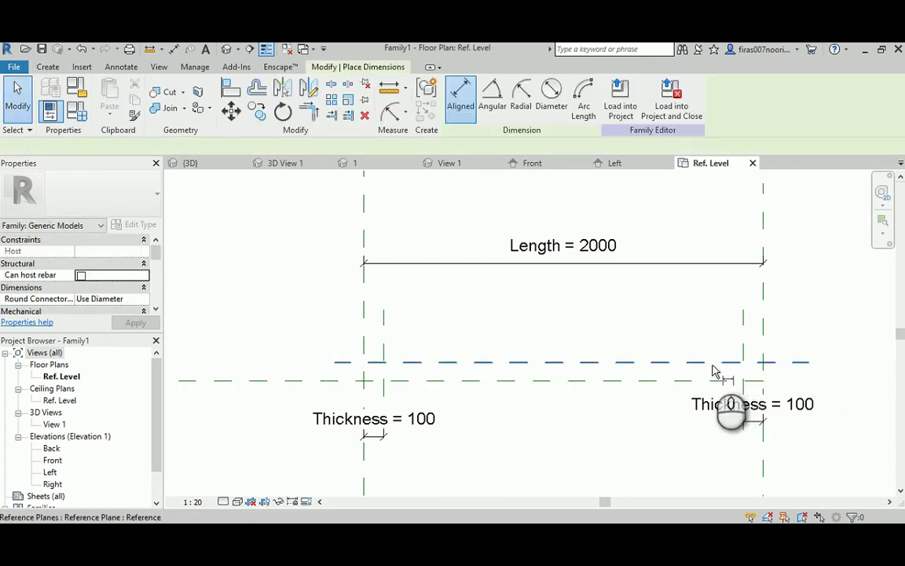
click(731, 364)
click(728, 381)
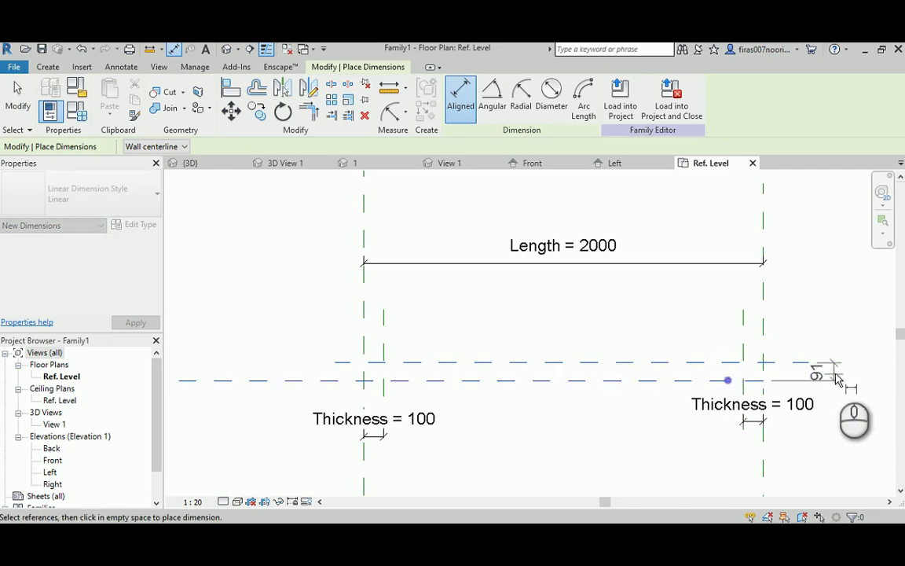
click(837, 379)
key(Escape)
key(Escape)
- Try labelling the dimension between the two horizontal planes with the existing Thickness parameter
click(835, 372)
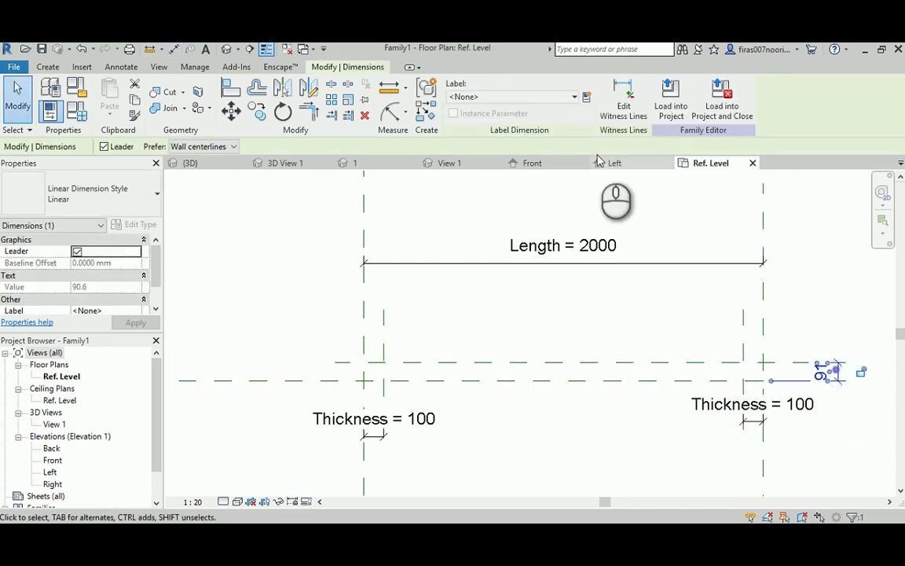
click(574, 96)
click(477, 158)
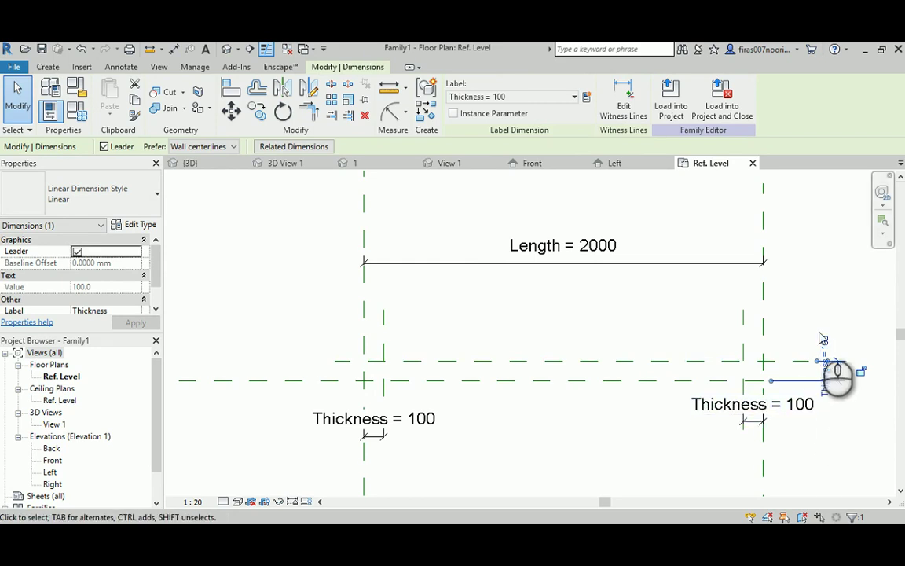
click(810, 389)
- Label the dimension between the horizontal planes with a new type parameter named Depth and set it to 100 mm
click(821, 371)
click(588, 98)
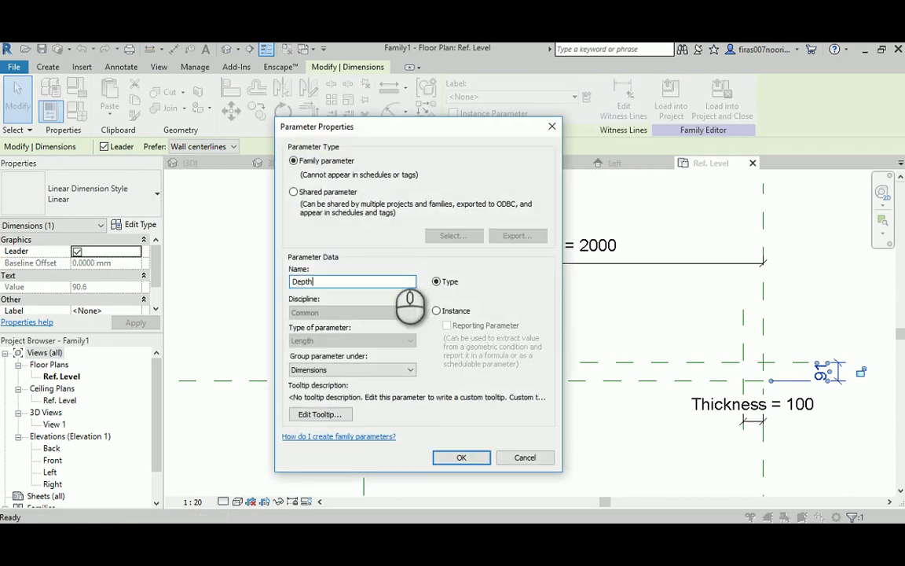
click(462, 458)
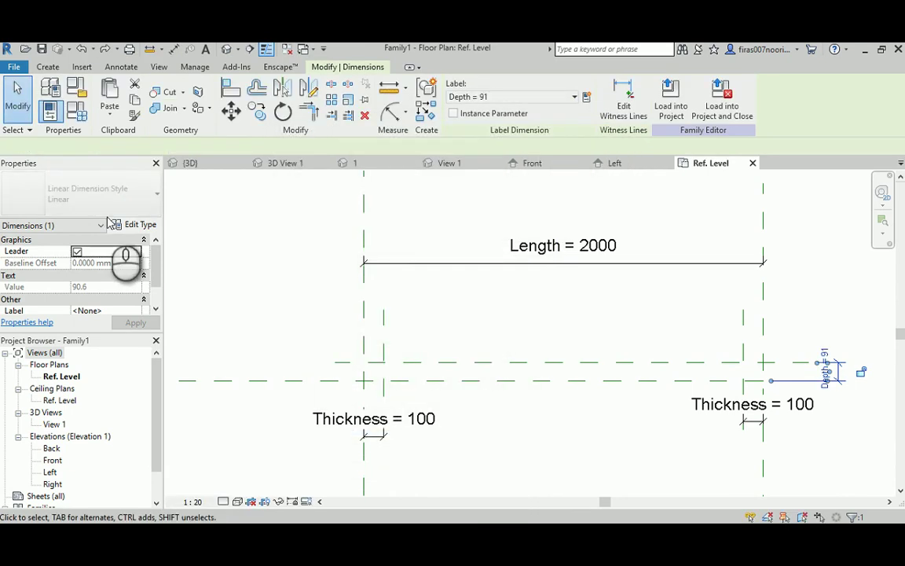
click(79, 114)
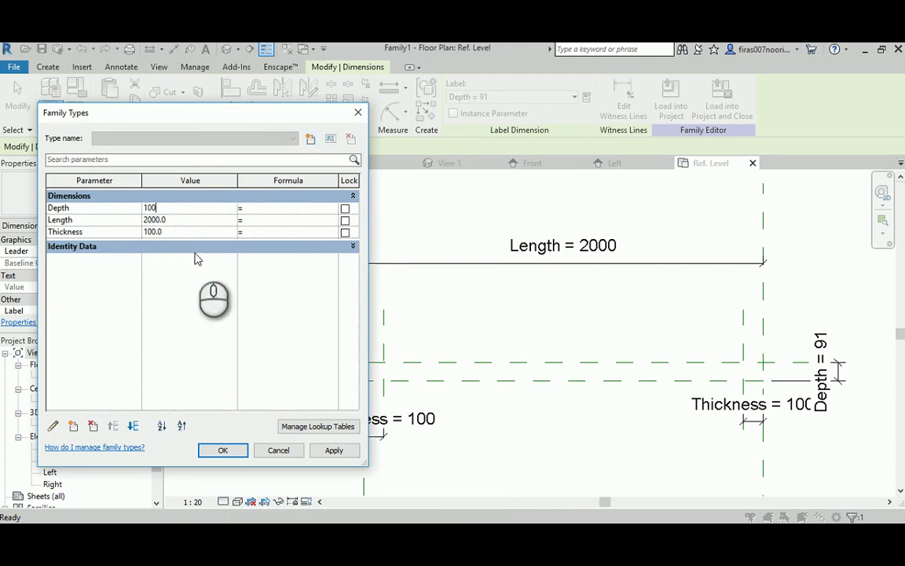
click(338, 450)
click(220, 451)
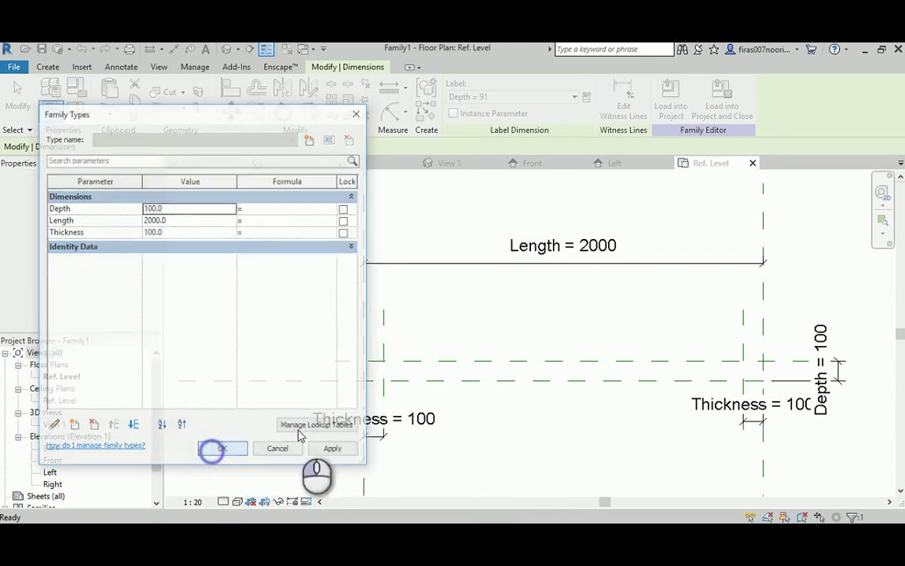
- Start an extrusion and pick sketch lines from both horizontal and both outer vertical reference planes, locking them to the planes
middle_drag(657, 382, 558, 351)
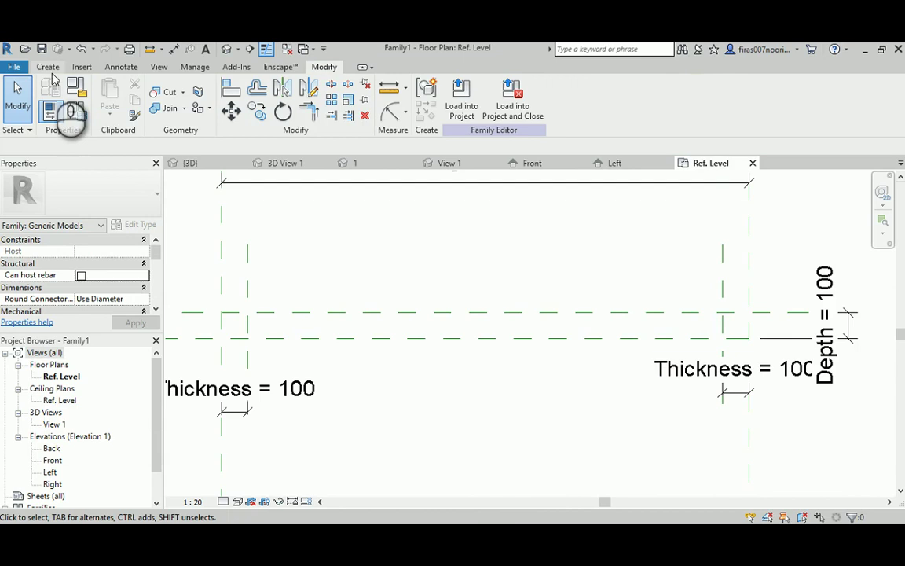
click(49, 67)
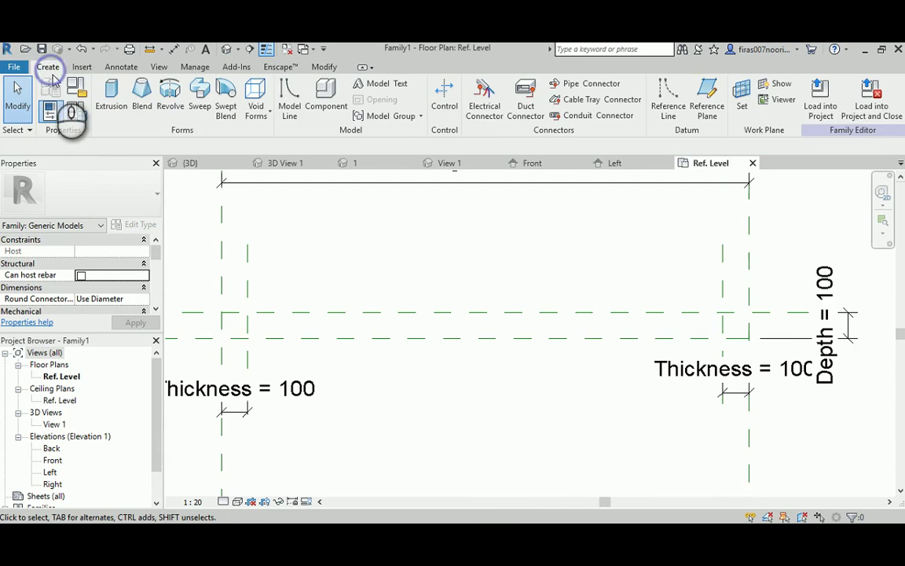
click(107, 93)
click(511, 114)
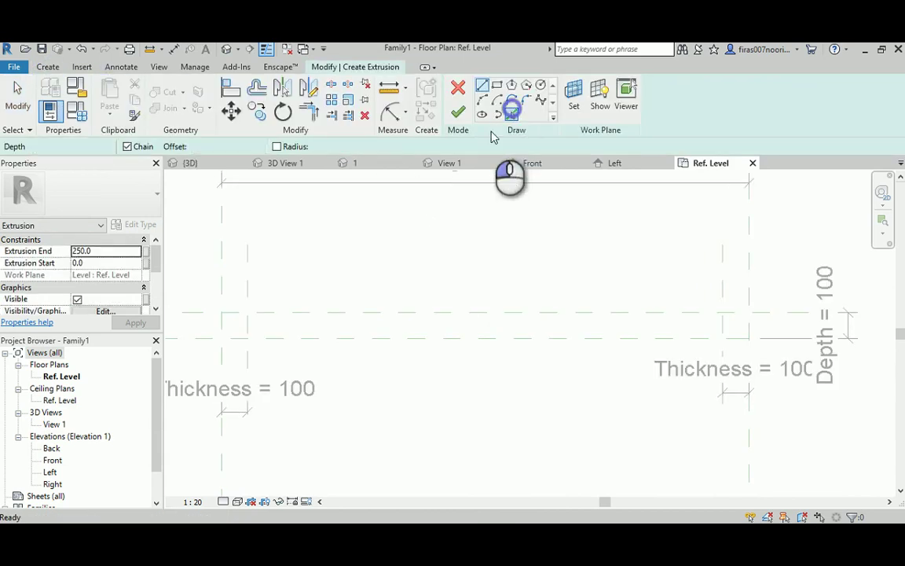
click(362, 313)
click(429, 337)
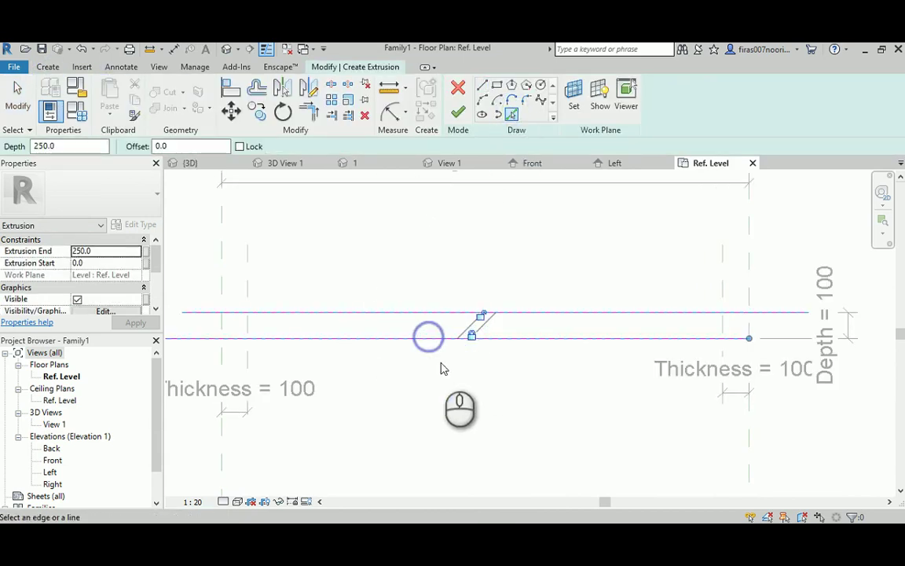
click(226, 327)
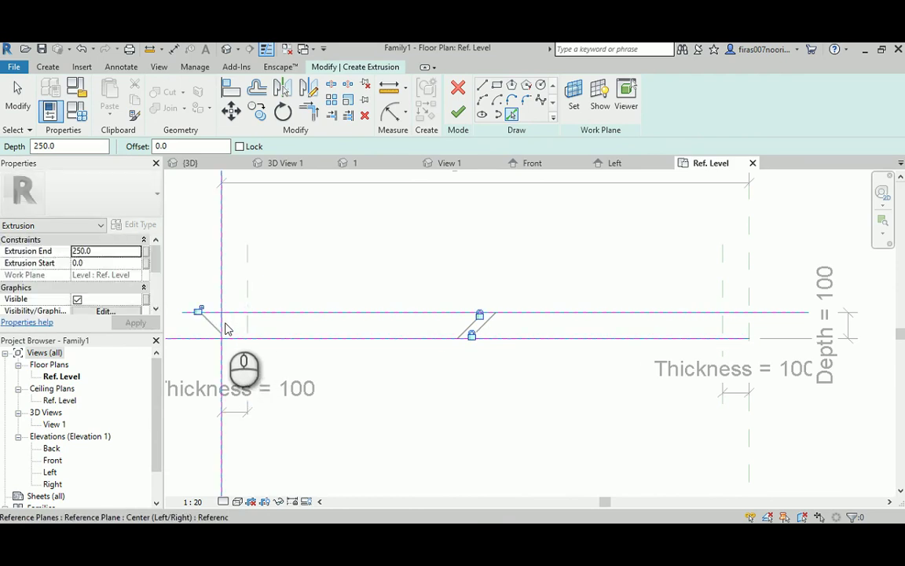
click(752, 280)
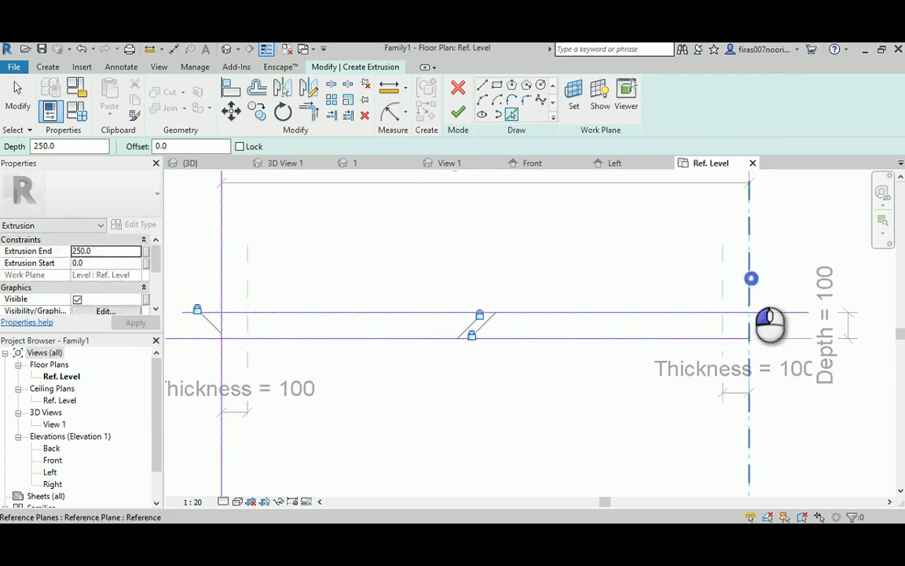
click(726, 311)
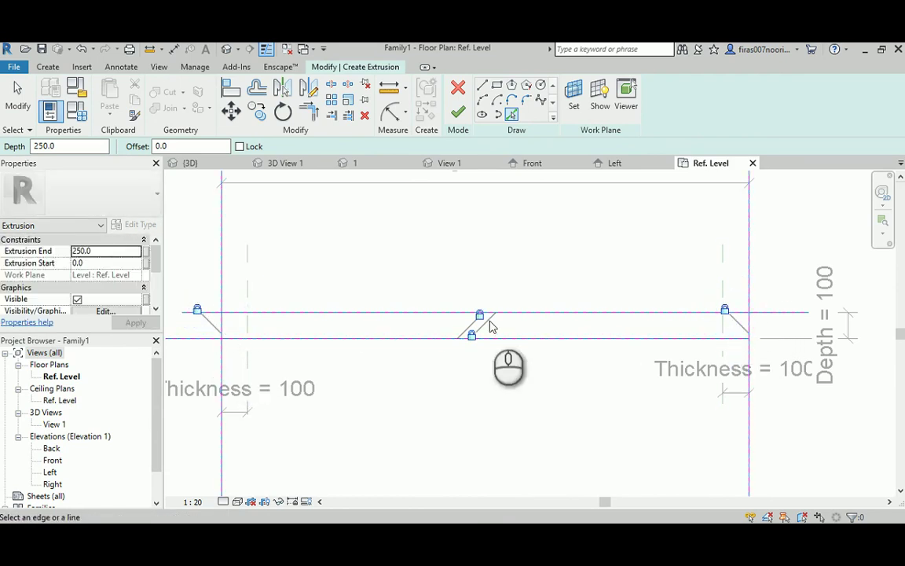
- Trim the sketch lines at their corners into a closed rectangle between the outer planes and finish the extrusion
key(t)
key(r)
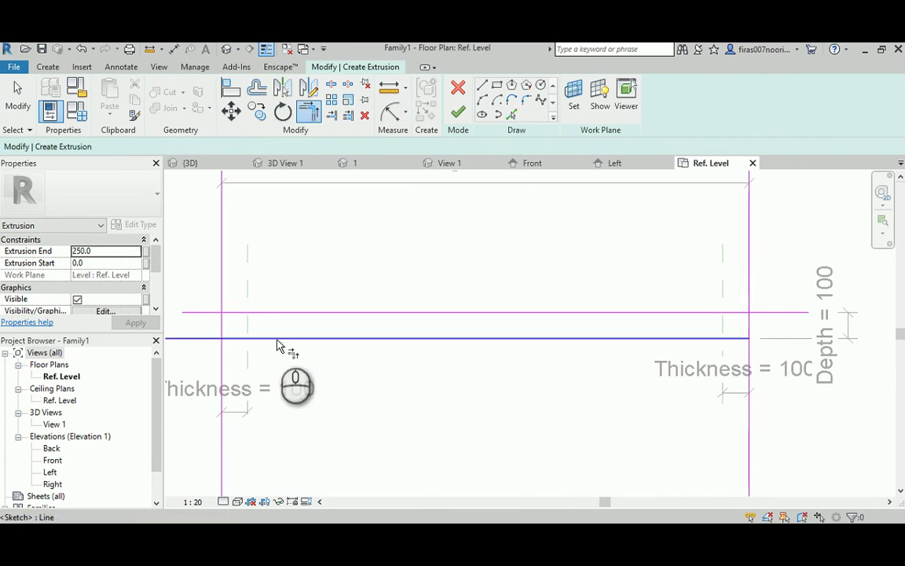
click(277, 339)
click(225, 325)
click(223, 323)
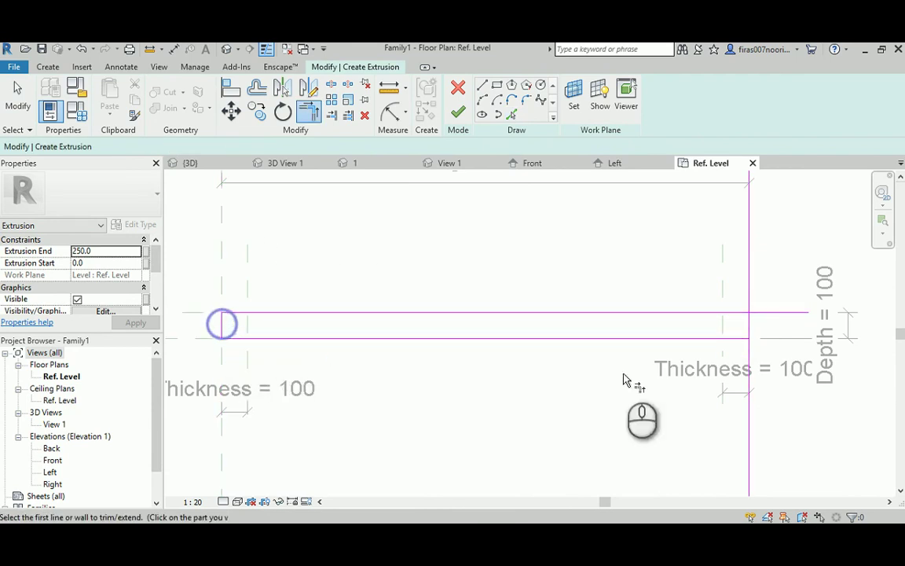
click(747, 323)
click(727, 311)
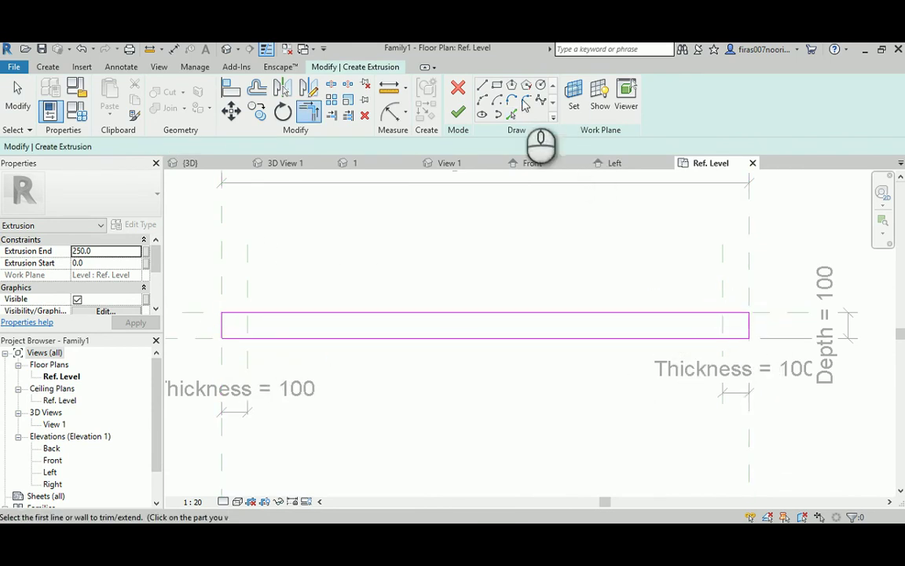
click(459, 113)
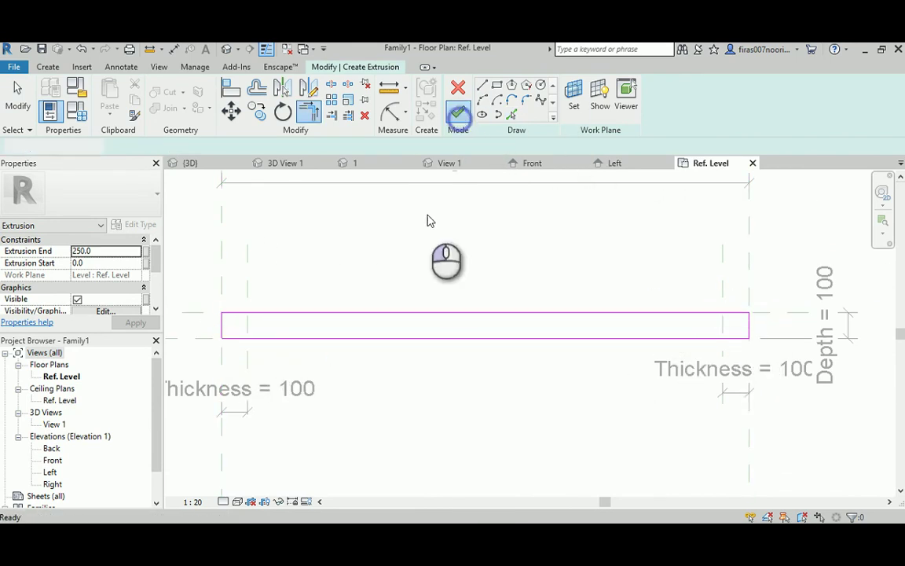
- In the Front elevation, draw a horizontal reference plane about 944 mm above Ref. Level, spanning past both outer vertical planes
double_click(47, 461)
middle_drag(424, 360, 444, 361)
scroll(444, 361, up, 10)
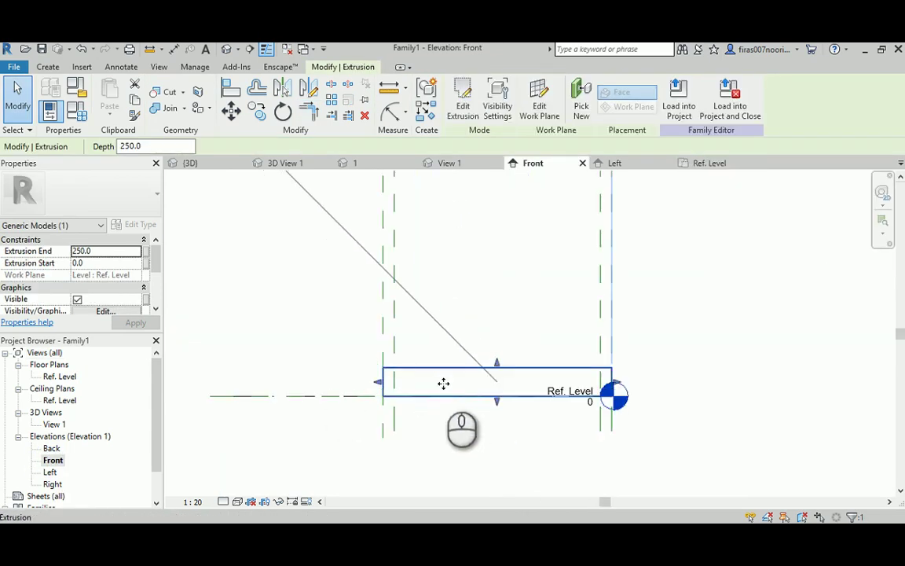
click(47, 66)
click(705, 98)
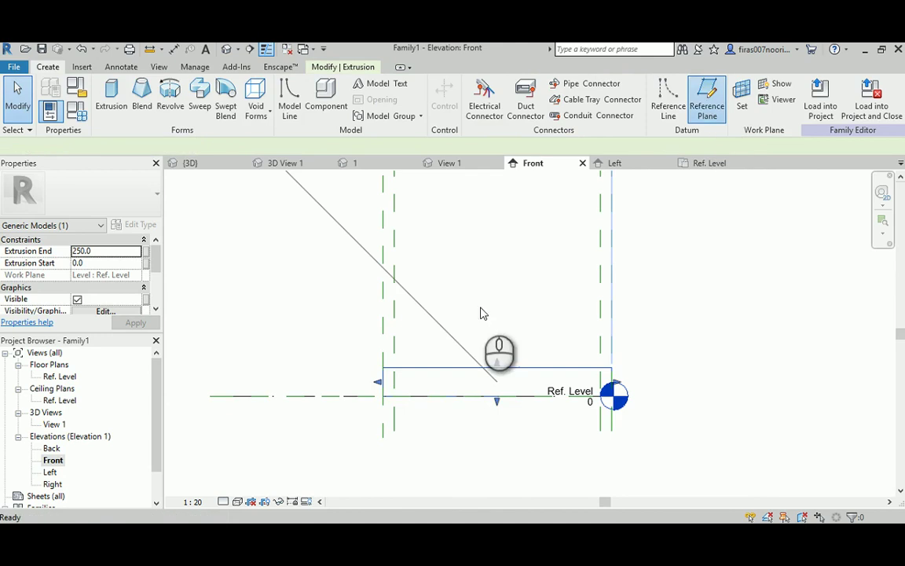
click(326, 287)
click(689, 287)
key(Escape)
key(Escape)
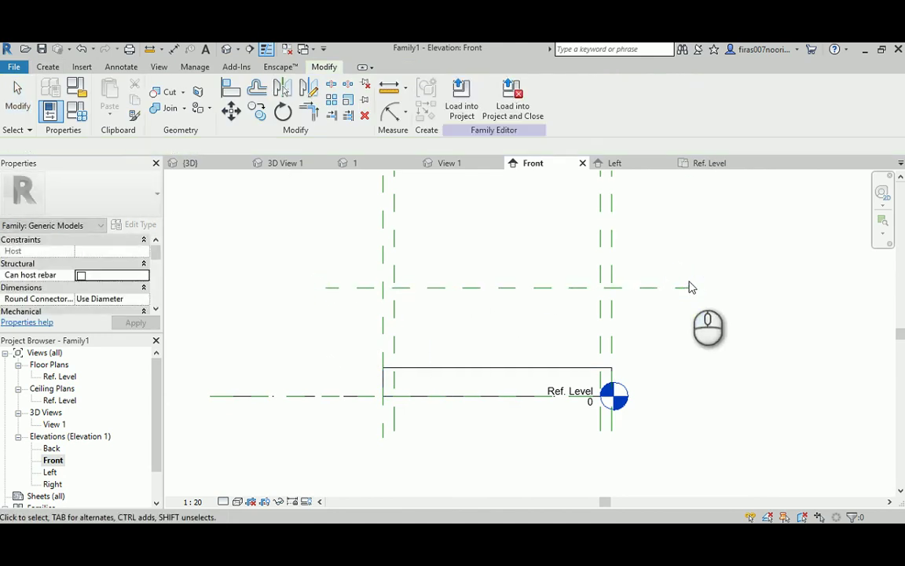
- Add an aligned dimension from the new reference plane to Ref. Level and label it with a new type parameter named Height
key(i)
click(346, 288)
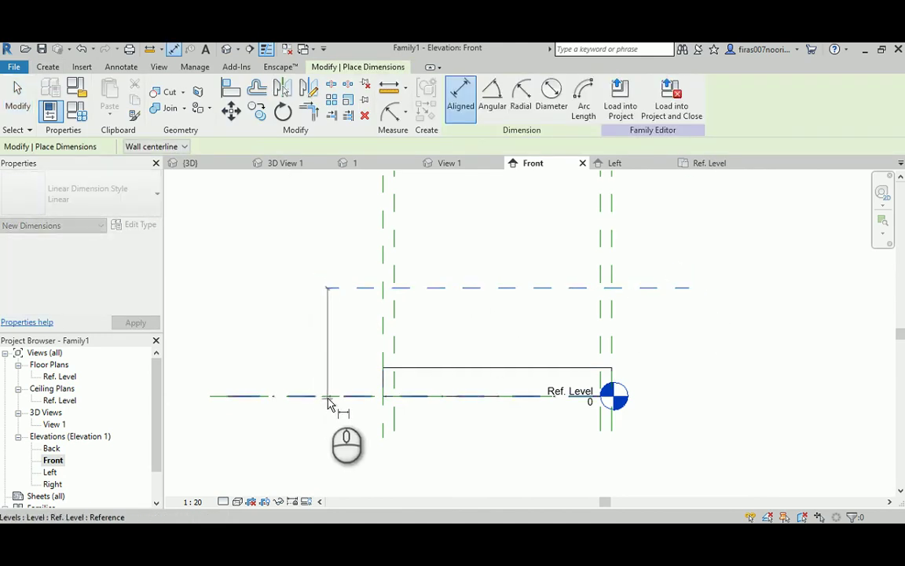
click(329, 395)
click(324, 338)
key(Escape)
key(Escape)
click(323, 324)
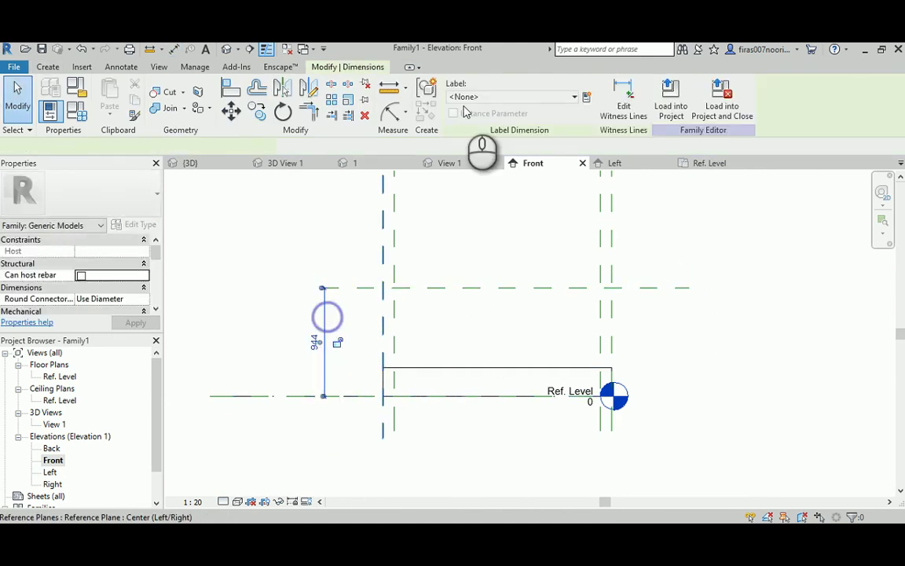
click(586, 97)
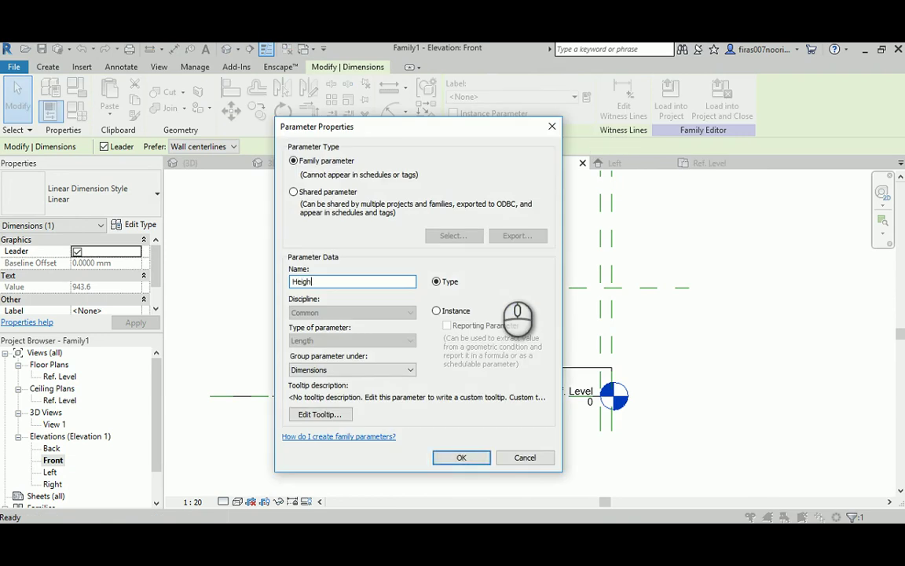
click(460, 457)
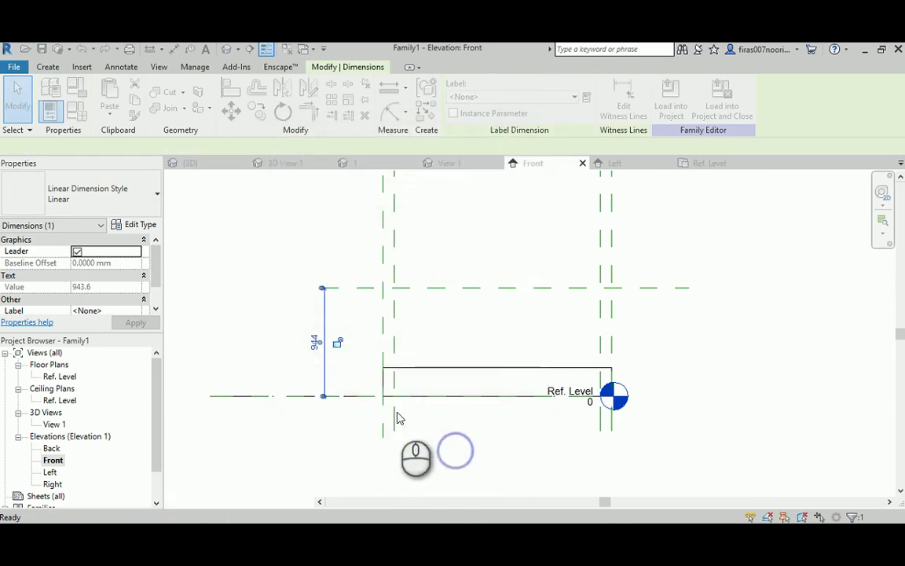
- Set the family's Height parameter to 2000 mm and its Length parameter to 4000 mm
middle_drag(397, 412, 470, 349)
click(83, 115)
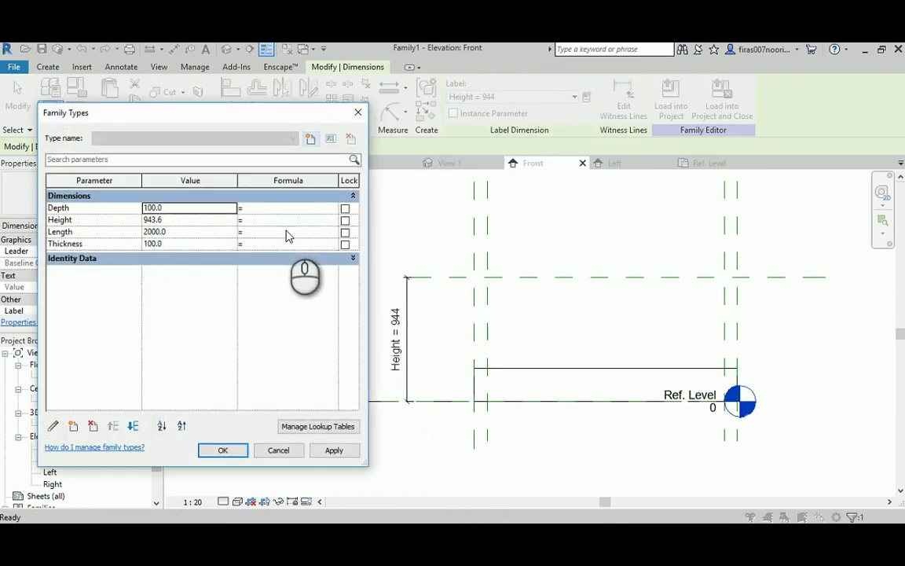
click(180, 222)
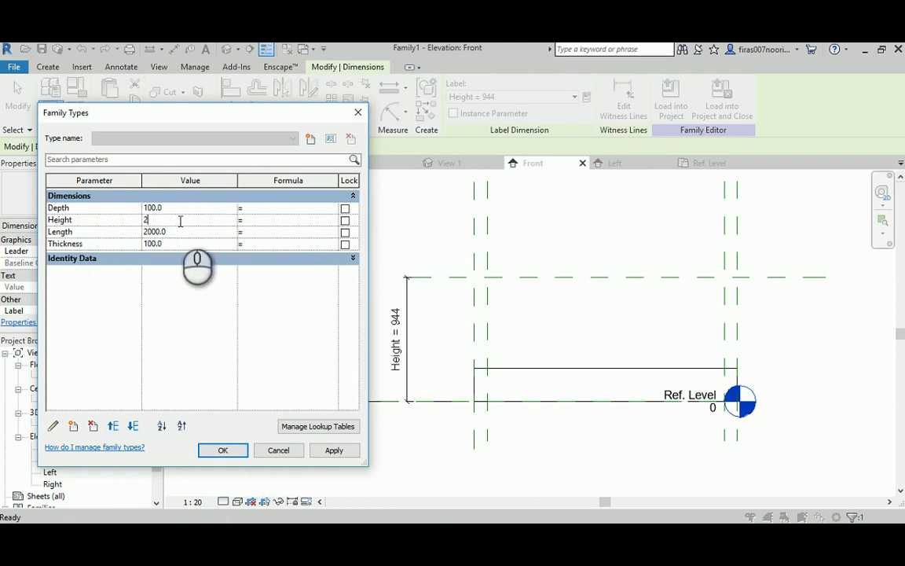
click(336, 449)
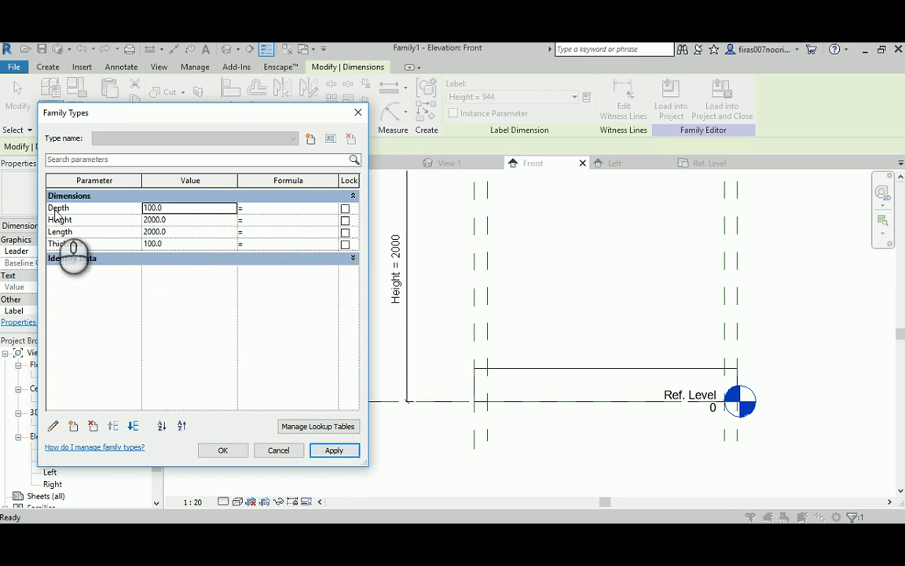
drag(149, 232, 143, 232)
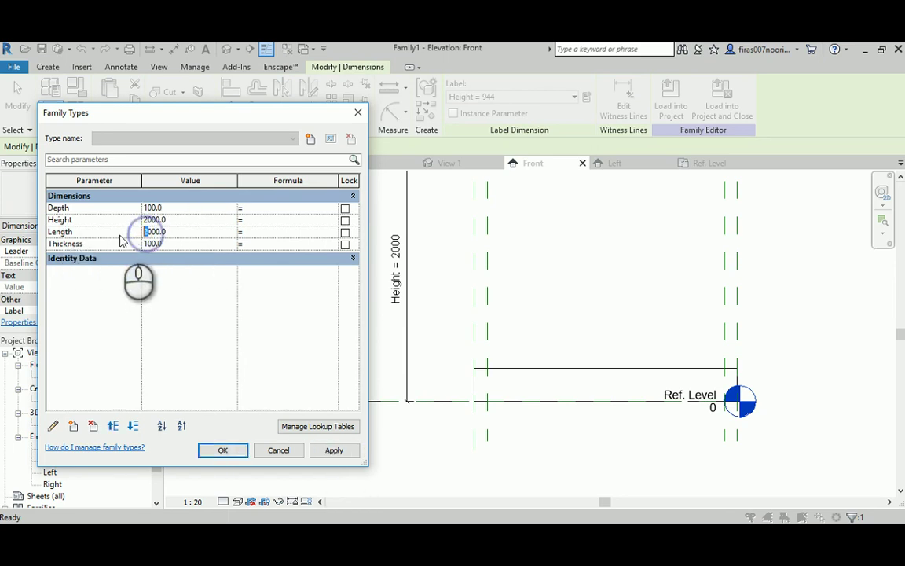
text(4)
click(223, 450)
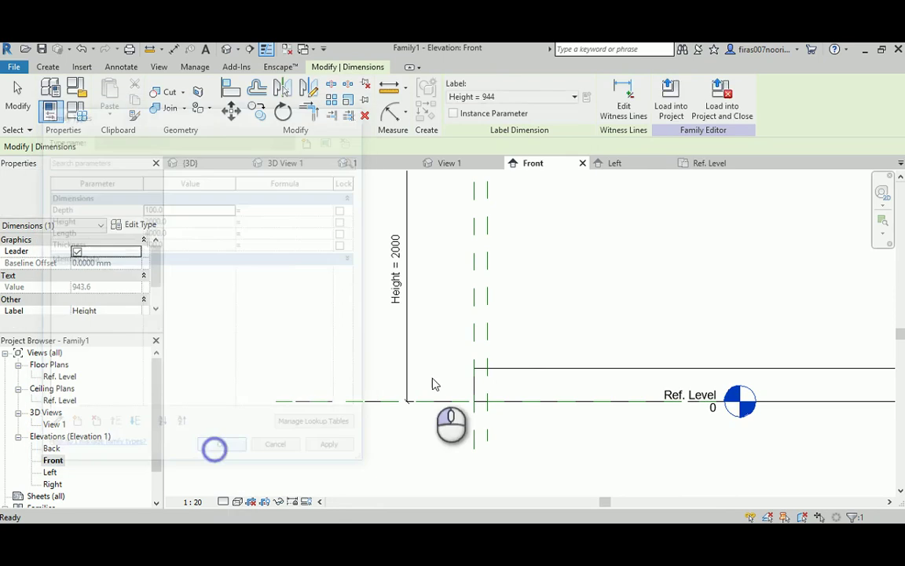
scroll(516, 371, down, 3)
middle_drag(582, 317, 417, 346)
scroll(451, 344, down, 1)
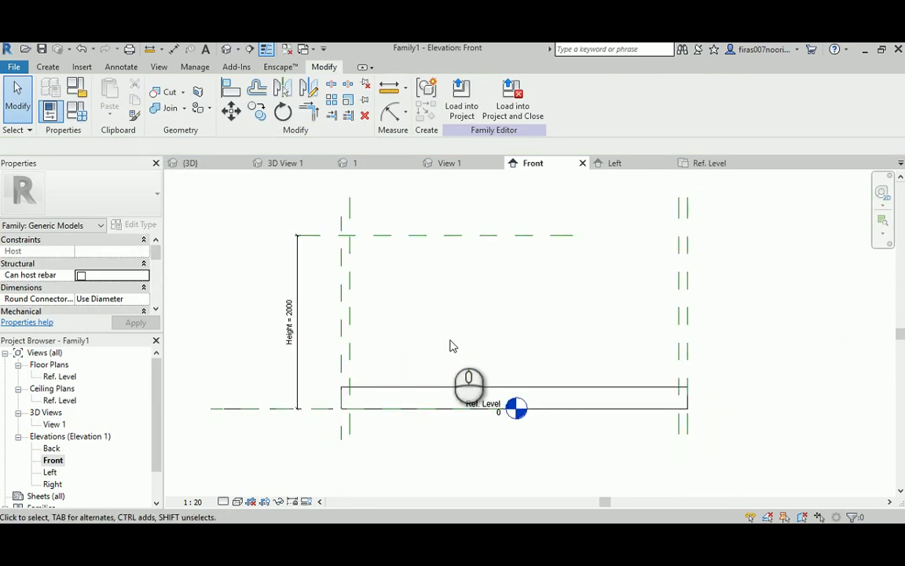
- Stretch the extrusion's top edge up to the horizontal reference plane that defines the Height
click(398, 385)
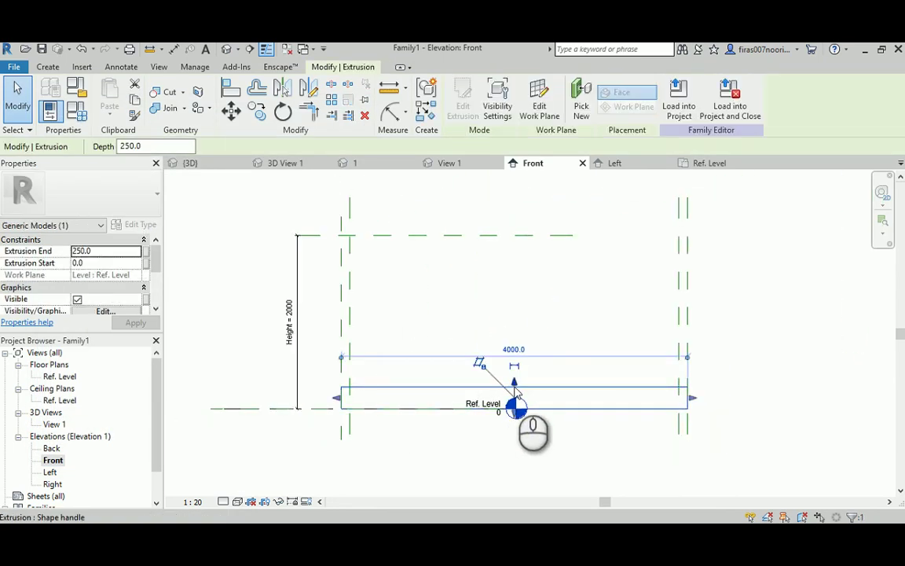
drag(514, 385, 509, 237)
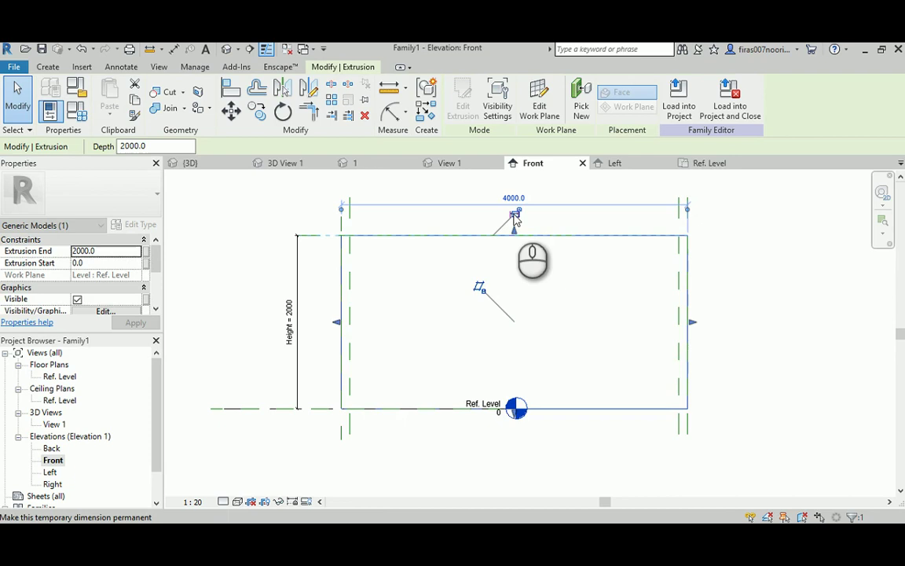
scroll(516, 222, up, 2)
scroll(517, 209, up, 2)
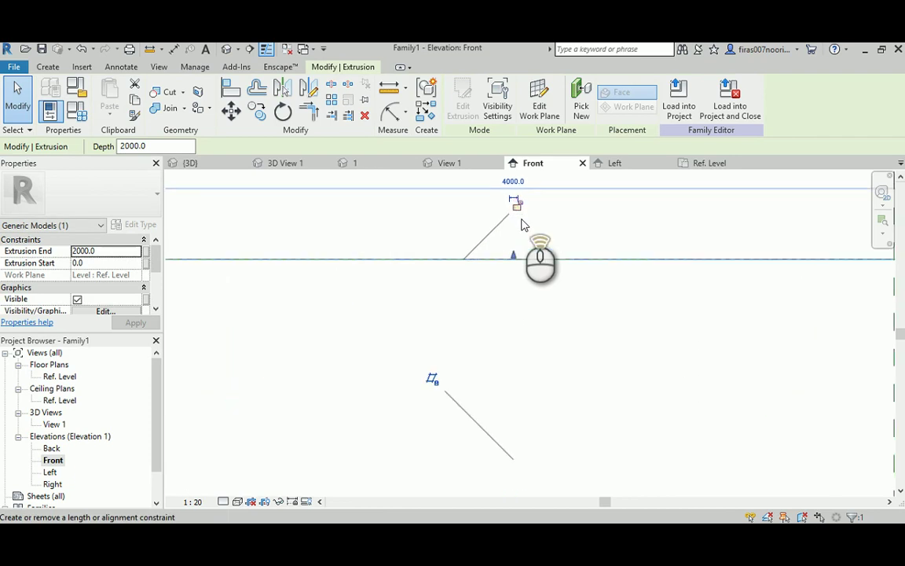
click(576, 314)
scroll(576, 319, up, 3)
scroll(576, 319, down, 5)
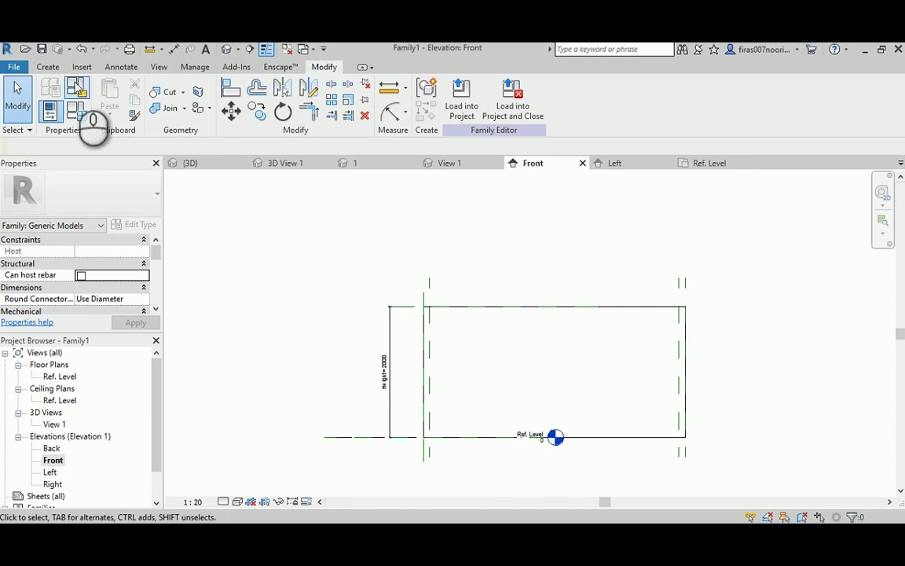
- Draw a horizontal reference plane about 167 mm below the extrusion's top edge, spanning past both outer vertical planes
click(47, 67)
click(707, 93)
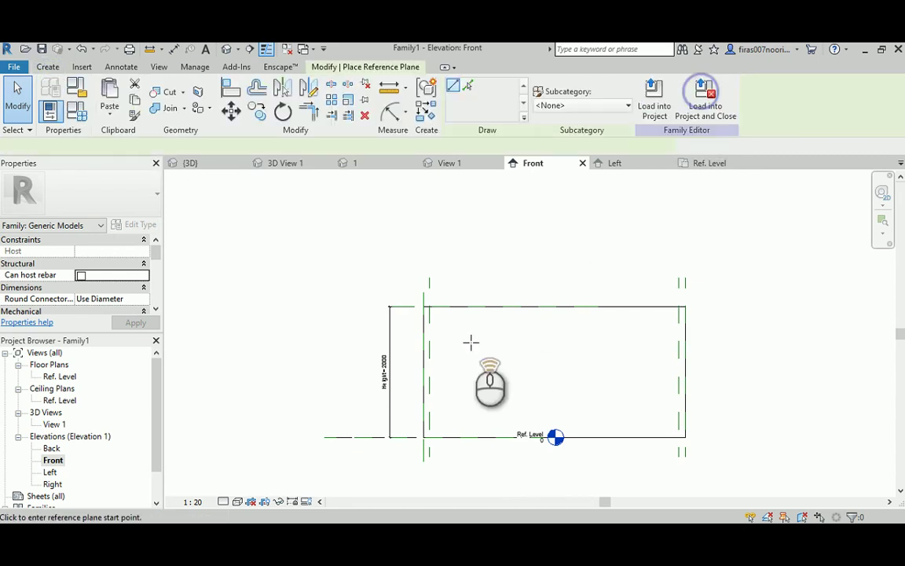
scroll(463, 342, up, 2)
scroll(368, 299, down, 2)
click(366, 298)
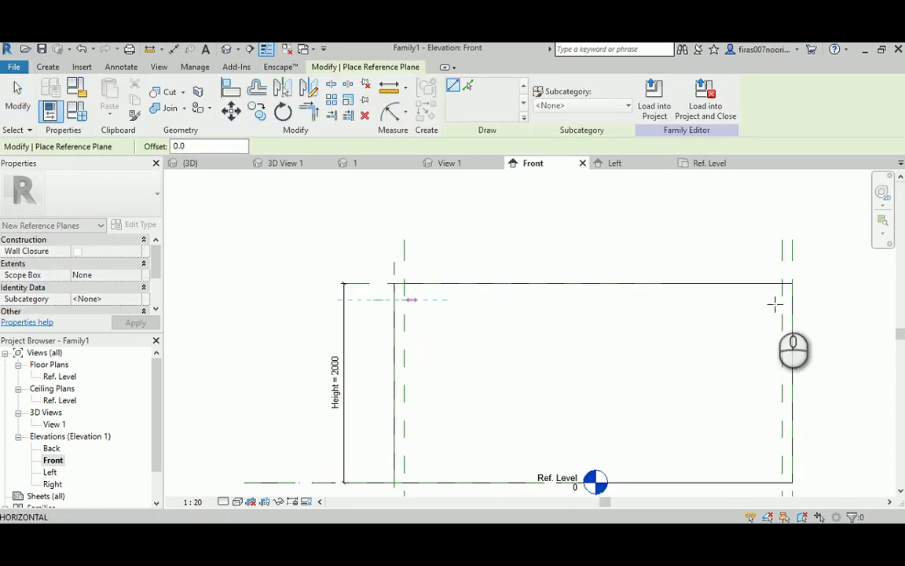
click(823, 301)
key(Escape)
key(Escape)
- Add an aligned dimension between the two upper horizontal reference planes and label it with the existing Thickness parameter
scroll(397, 309, up, 2)
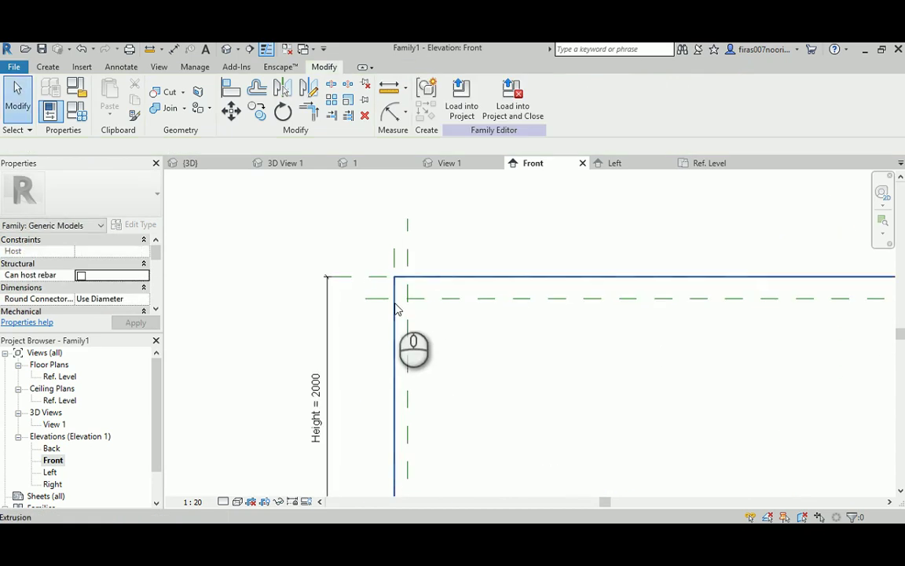
key(i)
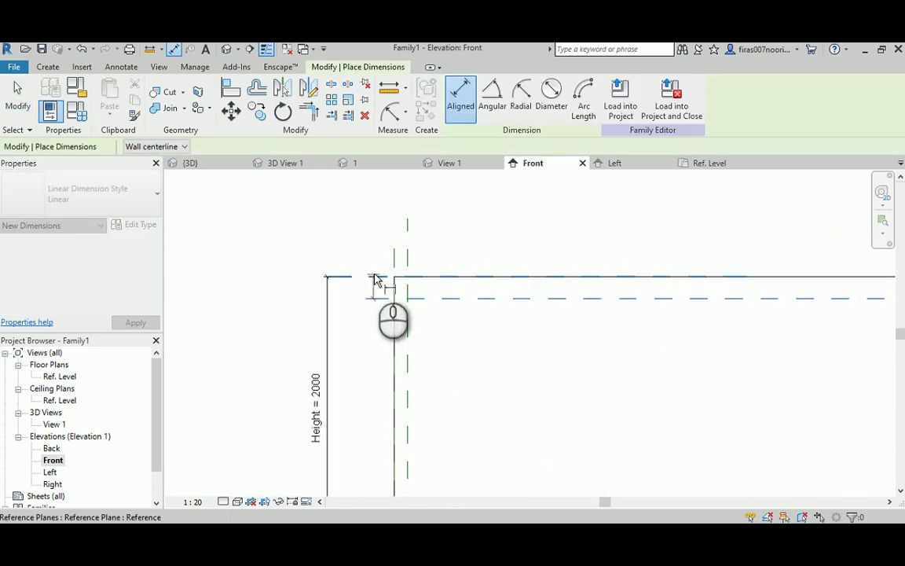
click(369, 289)
key(Escape)
key(Escape)
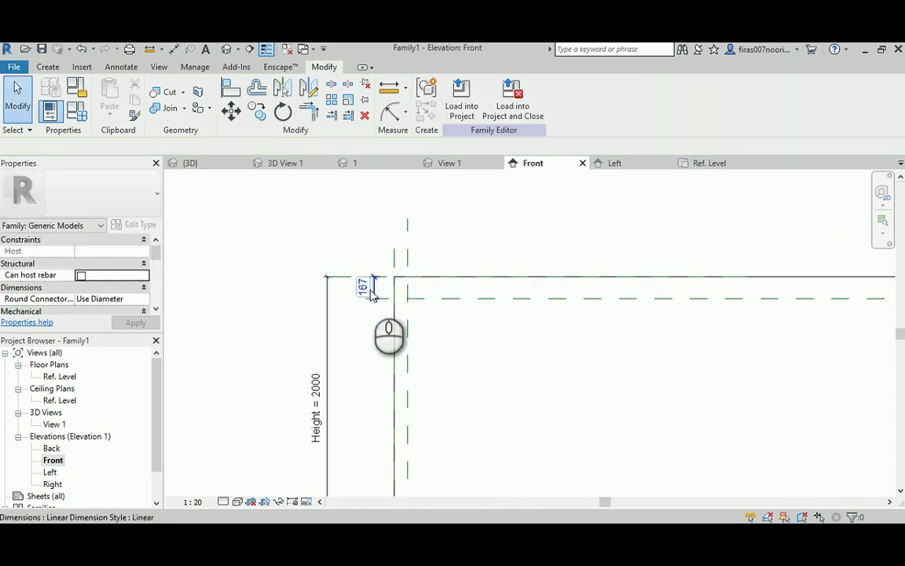
click(370, 286)
click(575, 96)
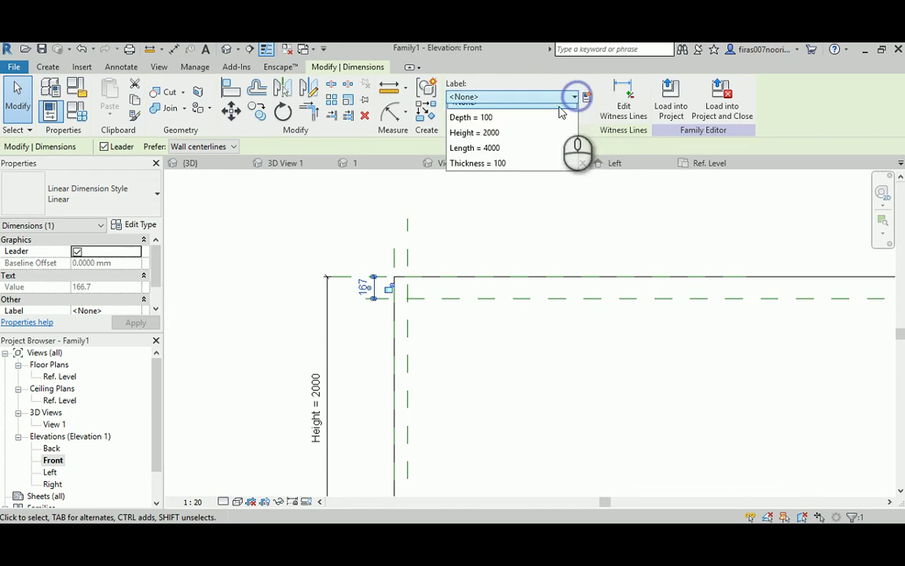
click(479, 189)
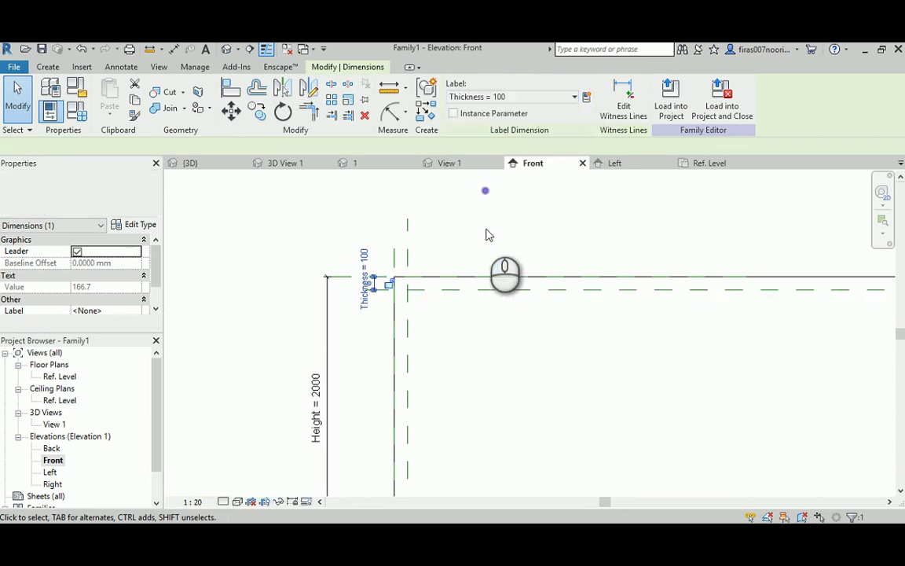
- Start an extrusion in the Ref. Level floor plan and change it from solid to Void
click(488, 234)
scroll(424, 282, down, 3)
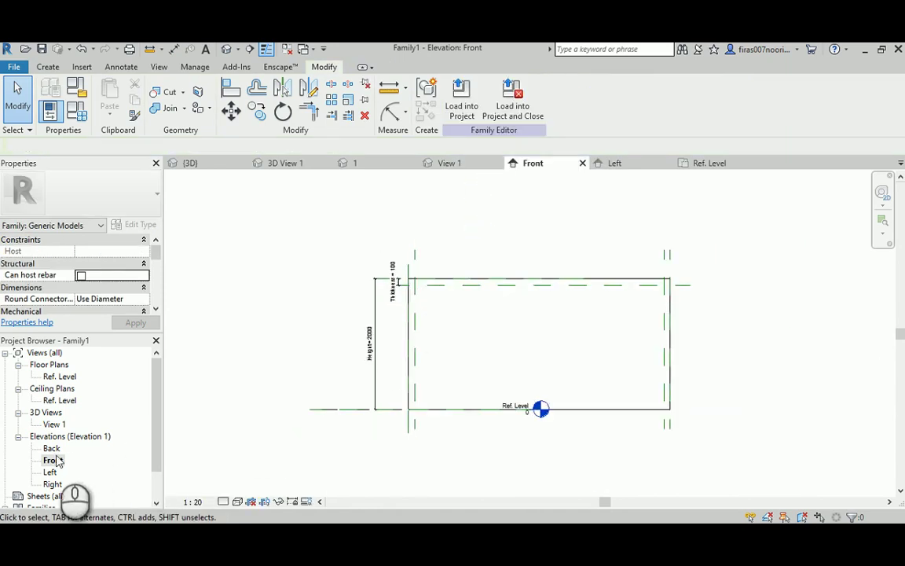
double_click(61, 378)
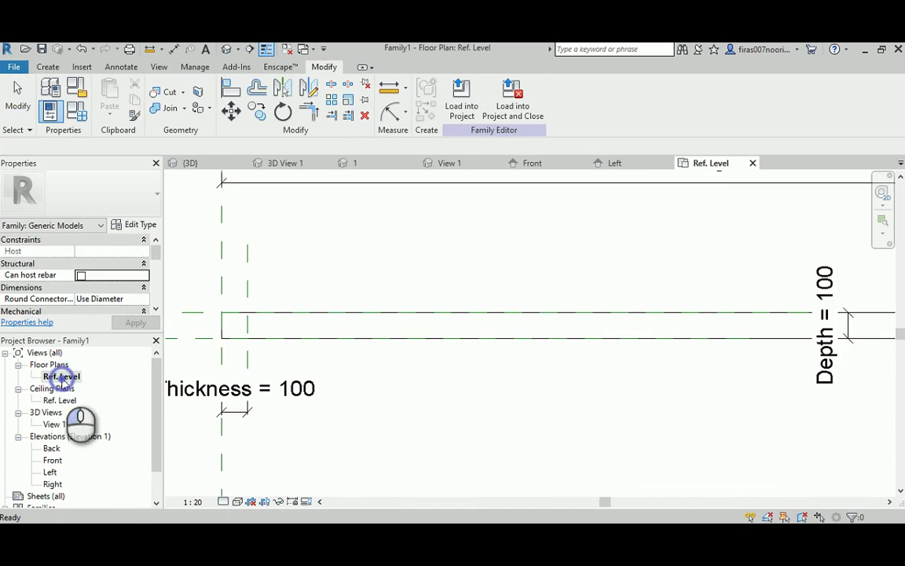
scroll(377, 299, down, 2)
click(48, 68)
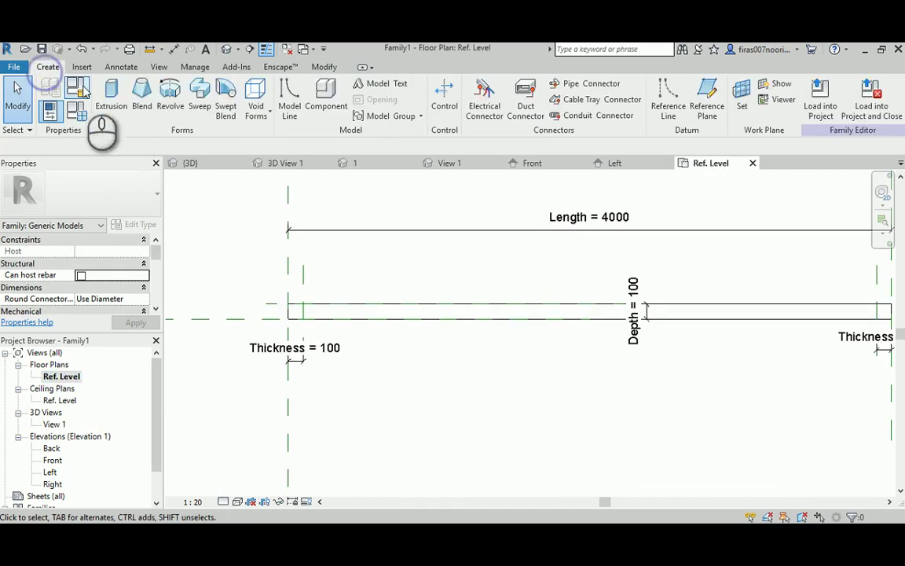
click(102, 96)
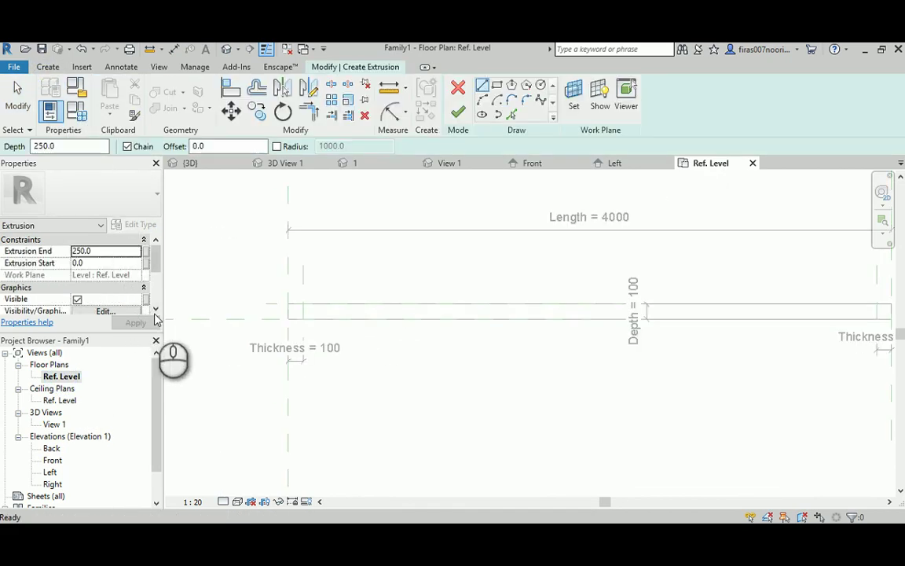
scroll(154, 313, down, 4)
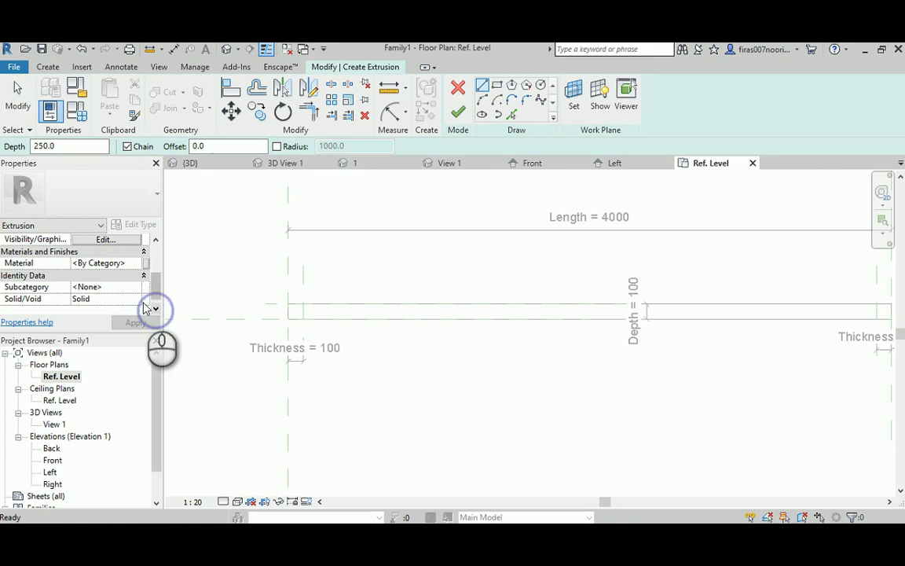
click(141, 300)
click(132, 299)
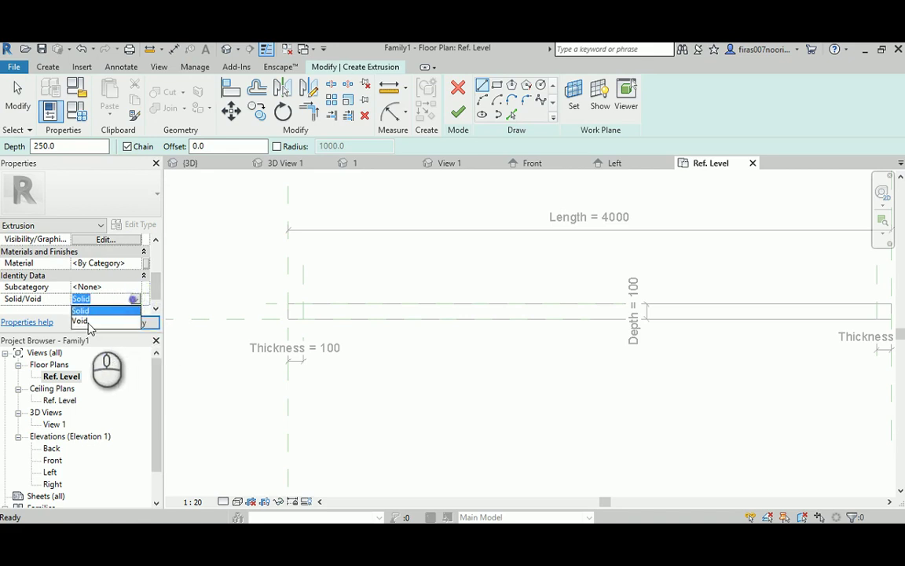
click(78, 316)
click(134, 322)
- Pick void outline lines along the two inner Thickness planes and both Depth planes, locking each line to its plane
click(512, 114)
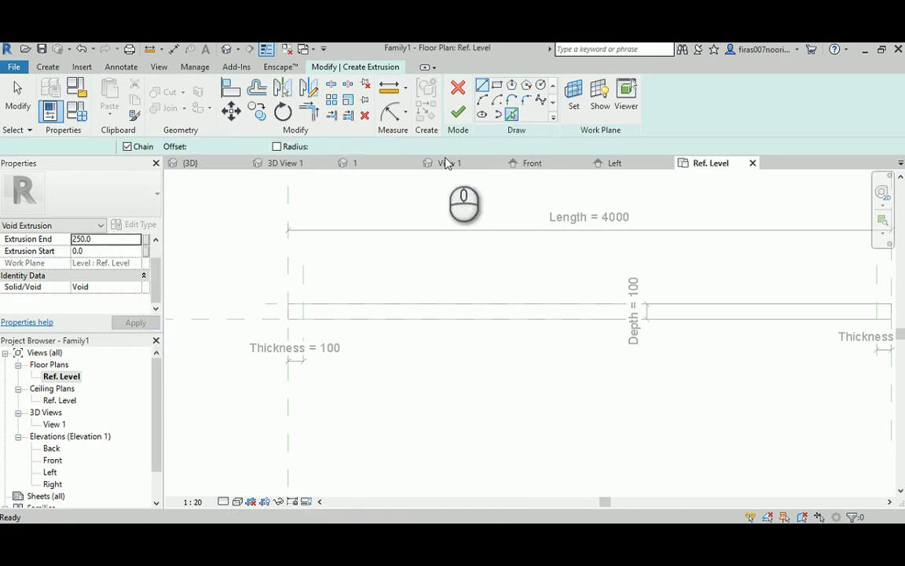
click(305, 270)
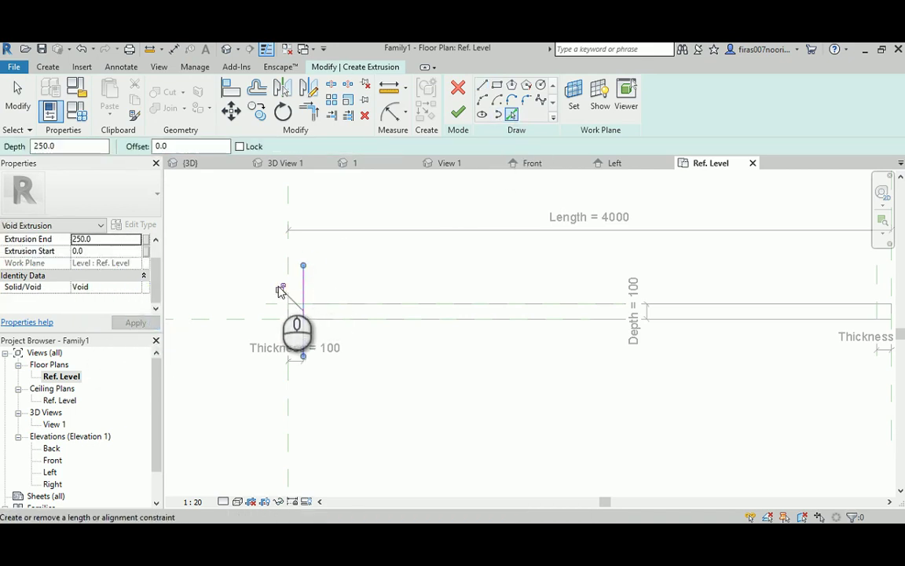
click(623, 303)
middle_drag(570, 301, 492, 277)
click(537, 251)
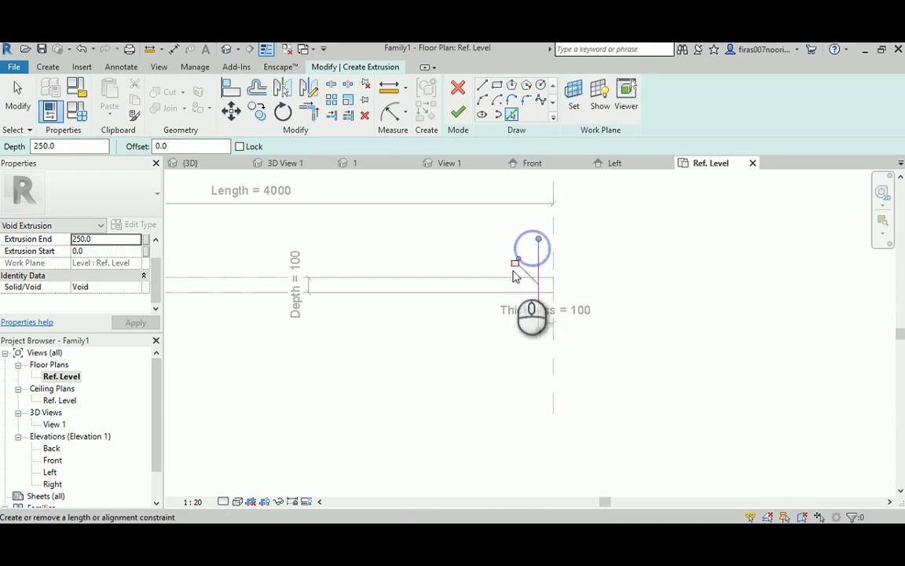
middle_click(377, 259)
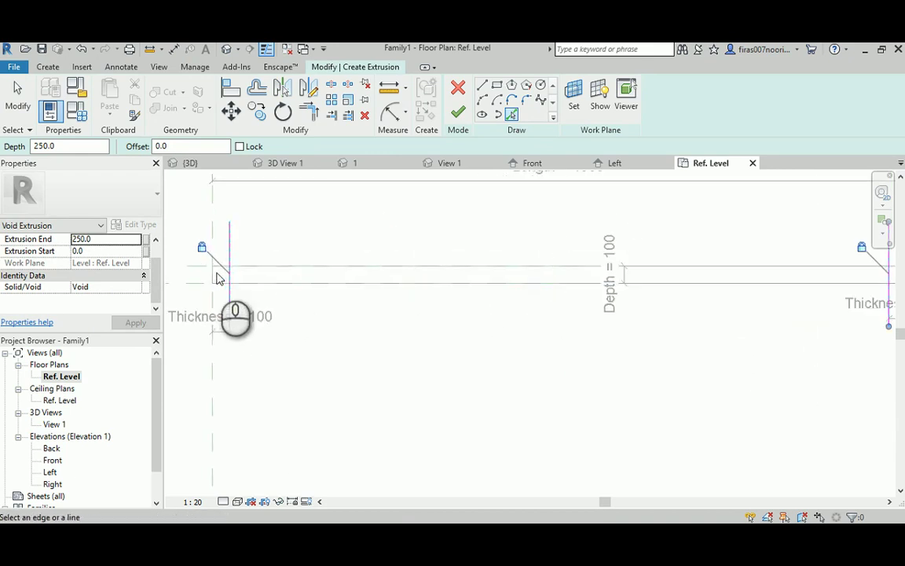
click(191, 267)
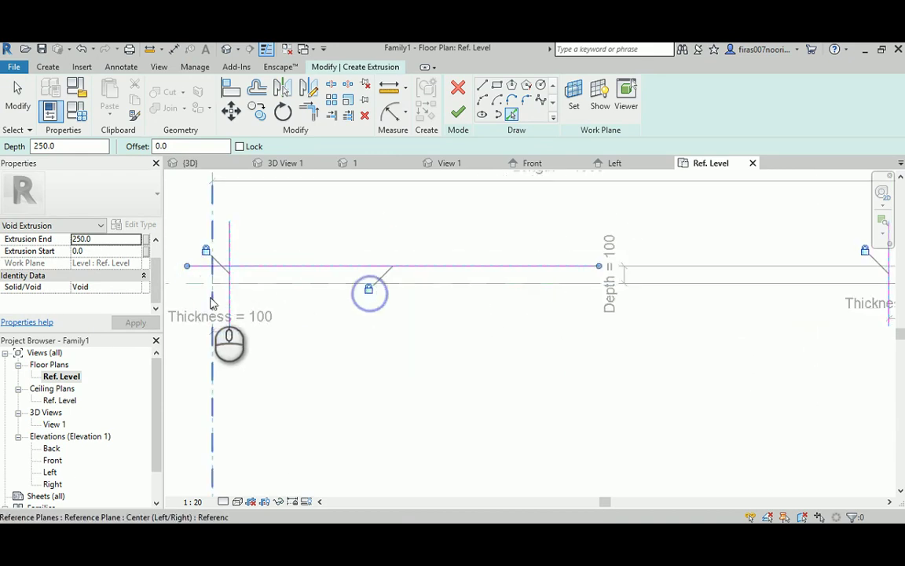
click(200, 291)
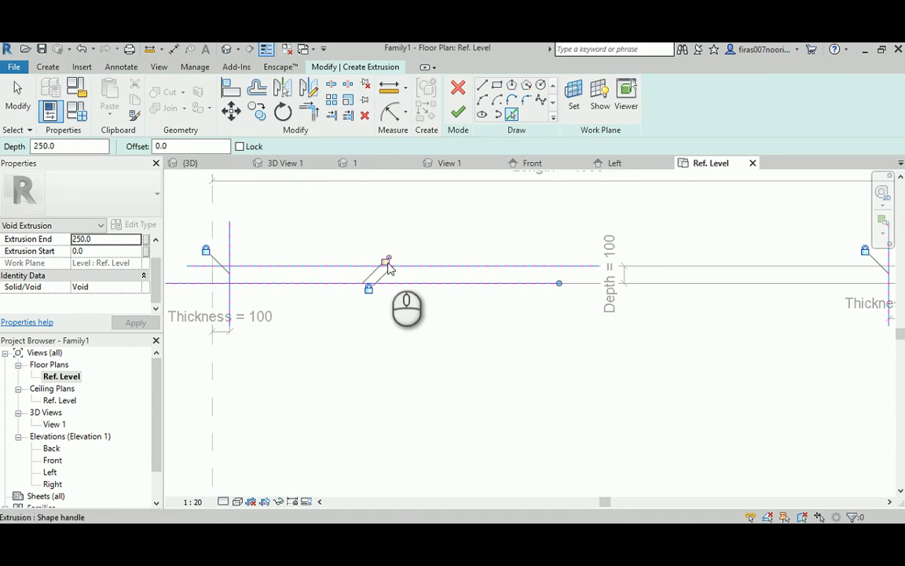
key(Escape)
- Trim the four sketch lines into a closed rectangle between the inner Thickness planes and finish the void extrusion
click(236, 268)
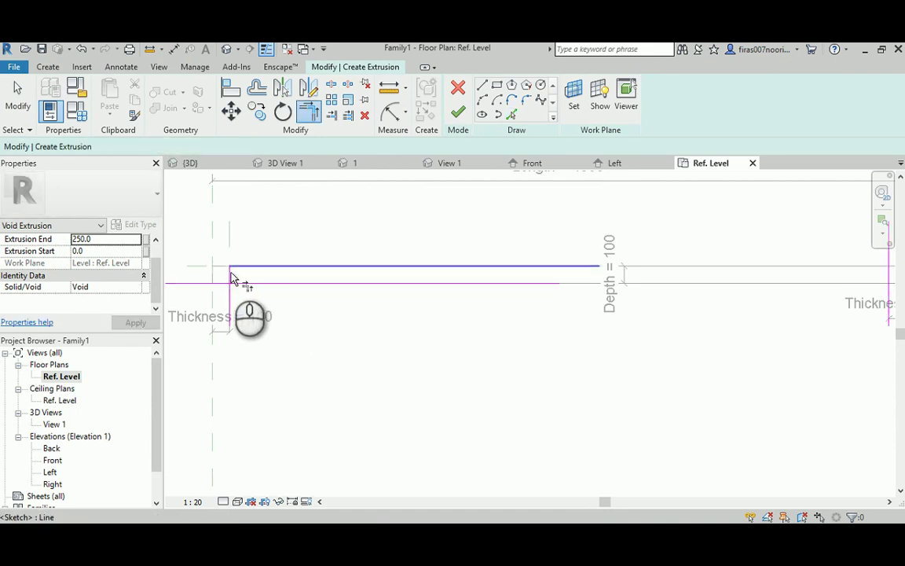
scroll(232, 269, down, 3)
key(t)
key(r)
scroll(323, 267, up, 4)
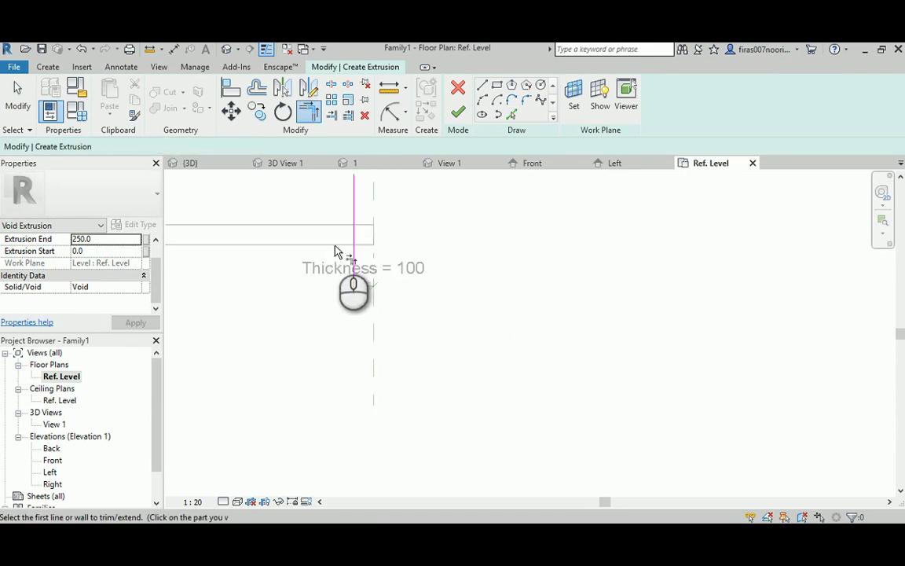
click(350, 232)
middle_drag(294, 236, 432, 251)
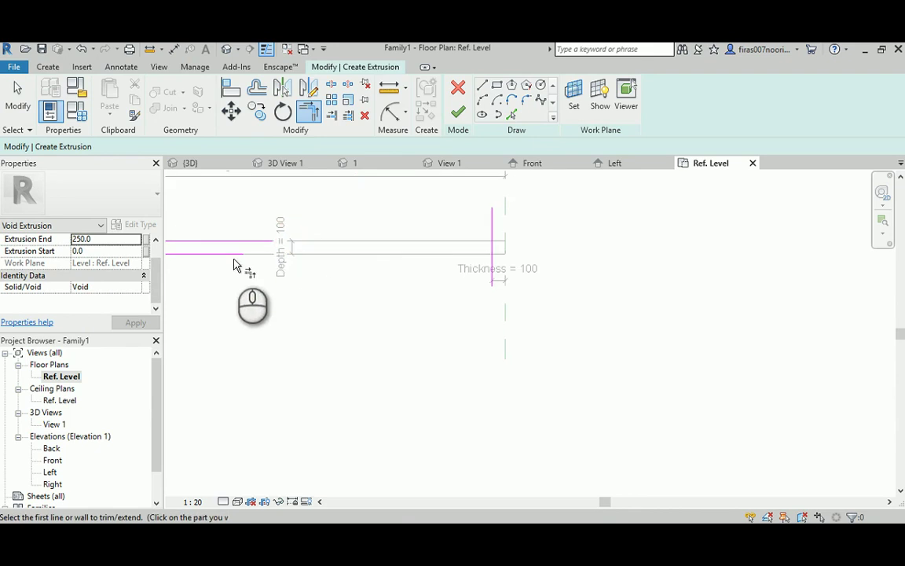
click(231, 253)
click(492, 250)
click(266, 253)
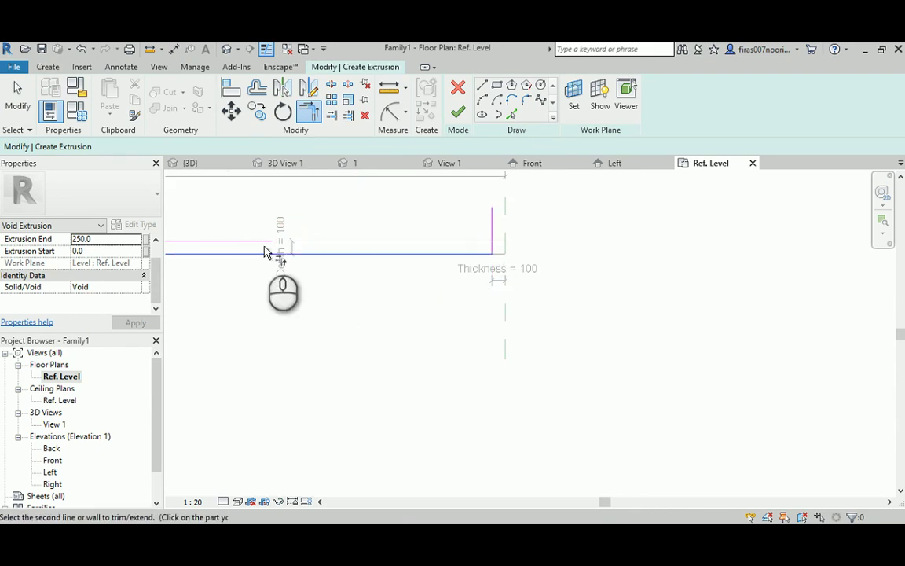
click(495, 246)
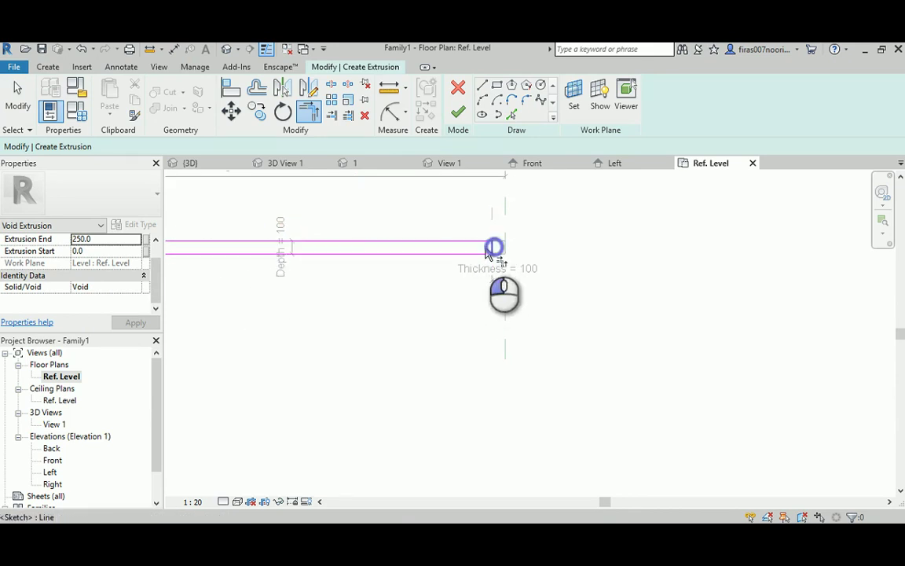
scroll(500, 256, down, 2)
click(460, 113)
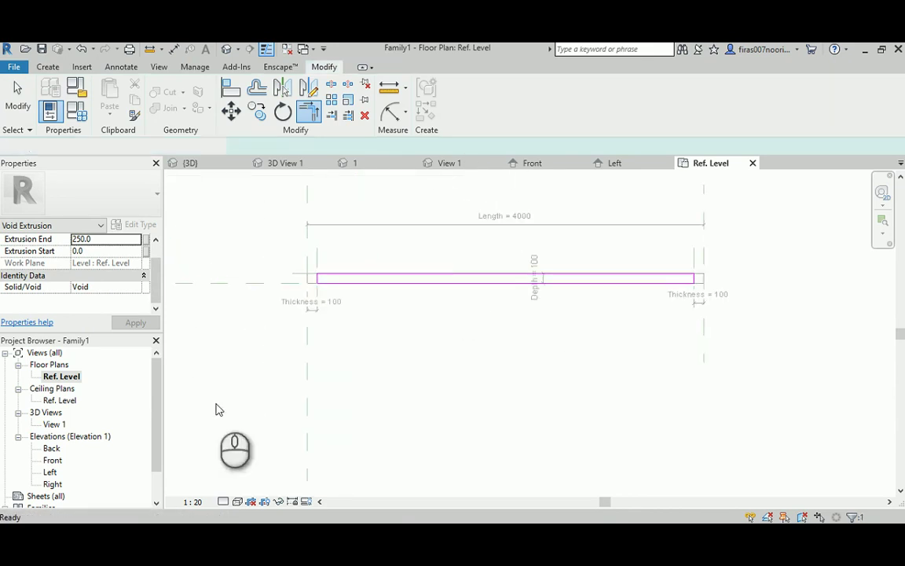
- In the Front elevation, stretch the void's top edge up to the lower horizontal Thickness reference plane and lock it there
double_click(53, 462)
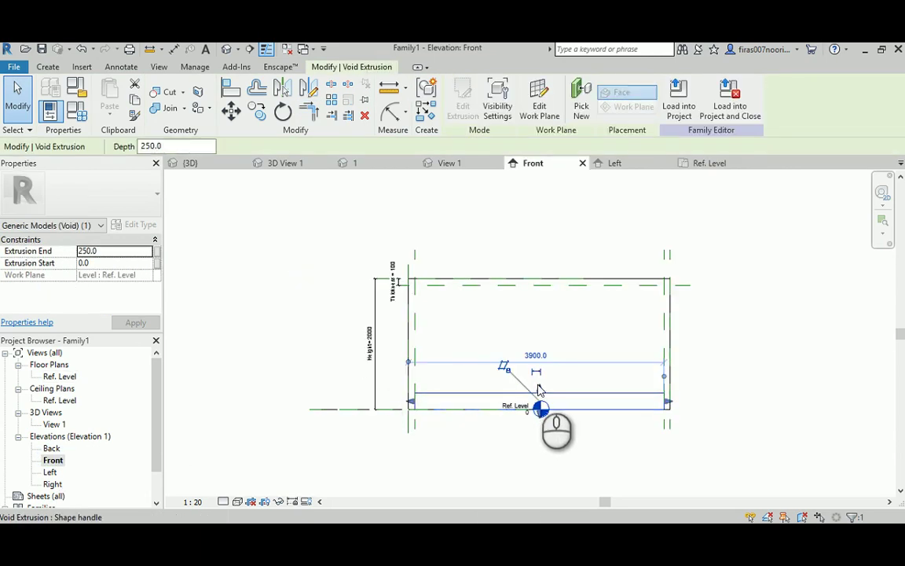
drag(538, 390, 529, 286)
scroll(529, 287, up, 4)
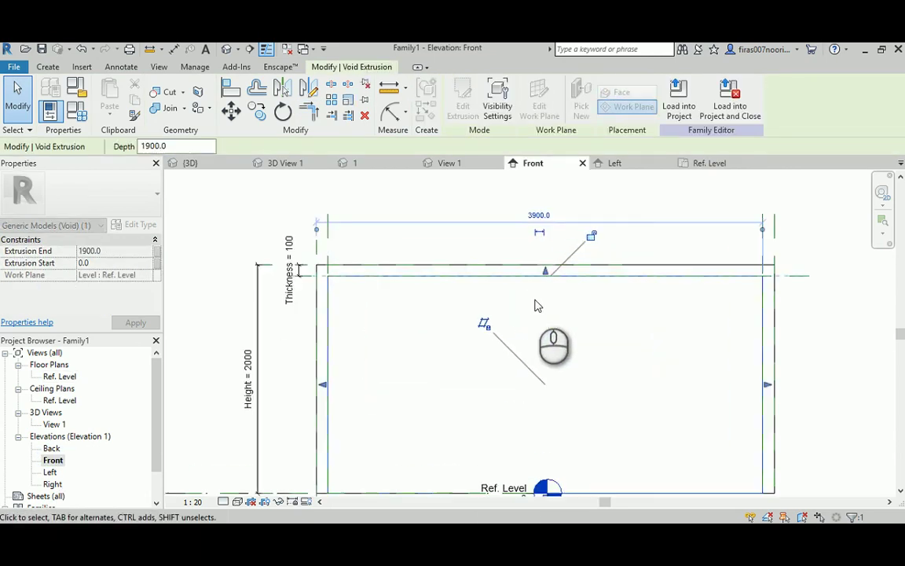
scroll(566, 330, down, 3)
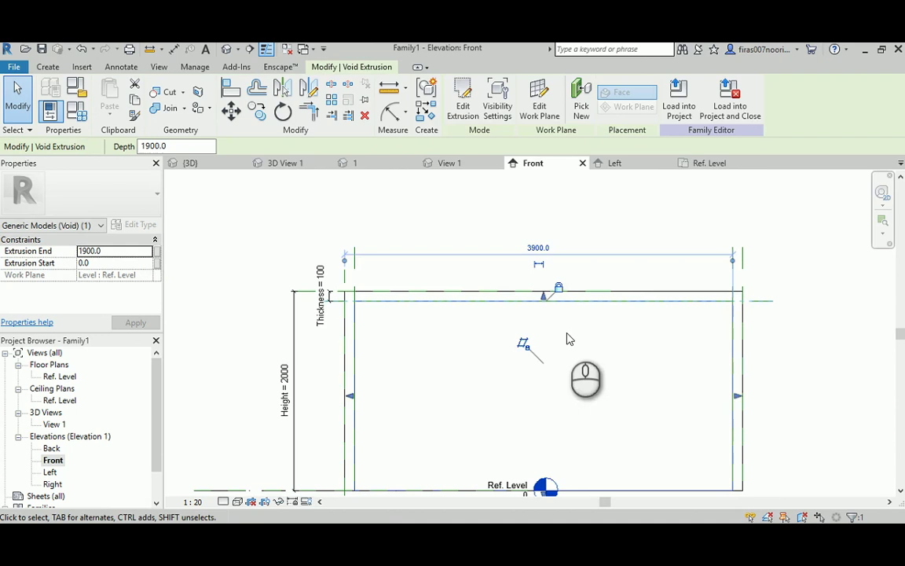
click(476, 385)
- Open the family's default 3D view, apply the Shaded visual style and look at the frame from the front
click(228, 50)
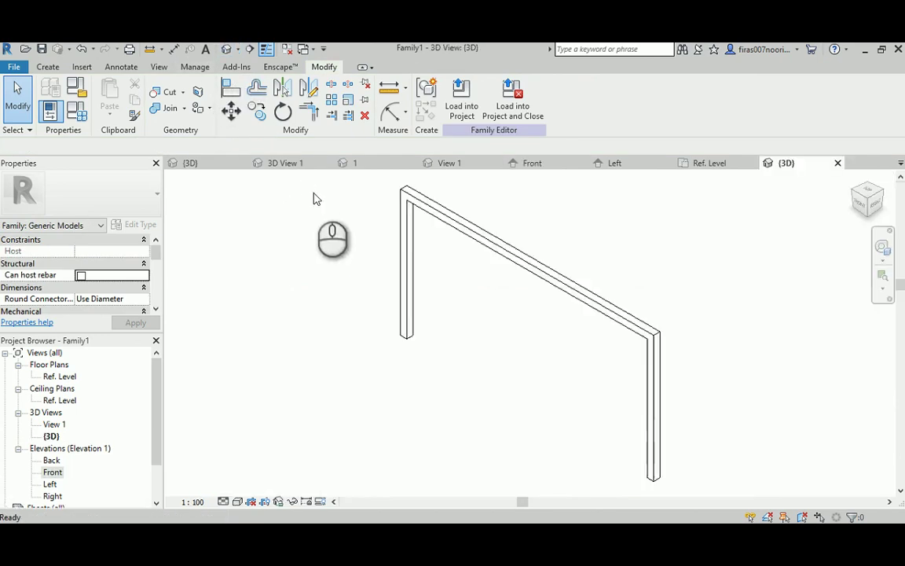
click(238, 501)
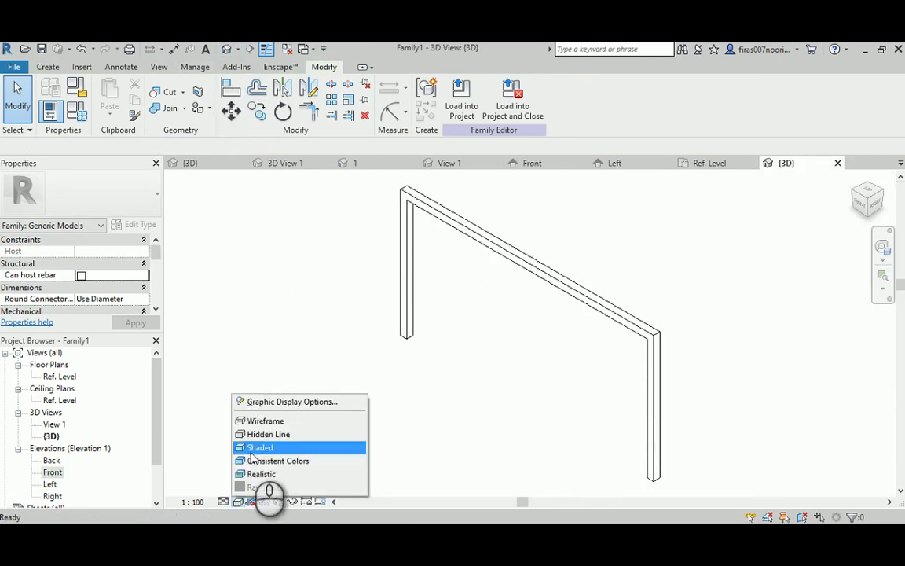
click(303, 446)
mouse_move(368, 354)
shift+middle_down()
mouse_move(408, 363)
mouse_move(548, 355)
mouse_move(518, 348)
shift+middle_up()
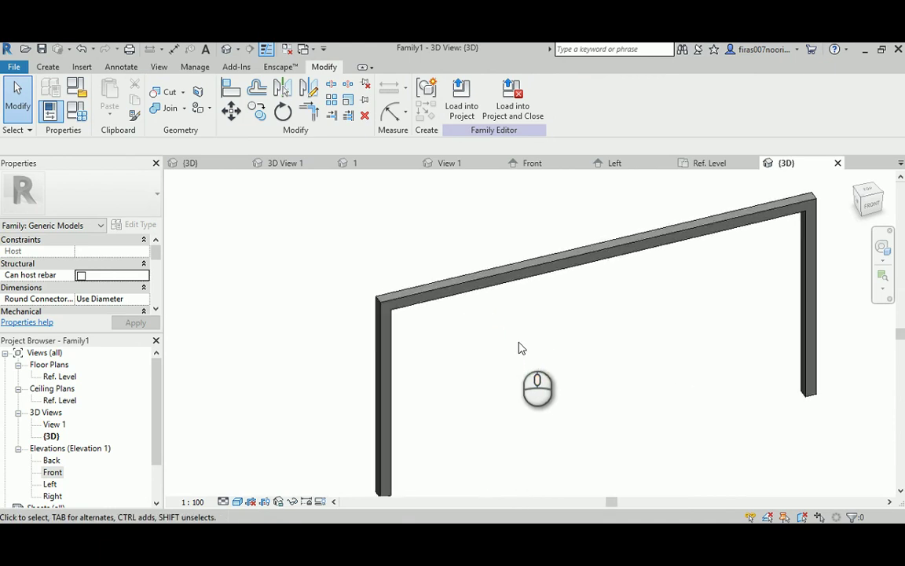
- Set the family's Depth and Thickness parameters to 50 mm each and apply them
click(77, 111)
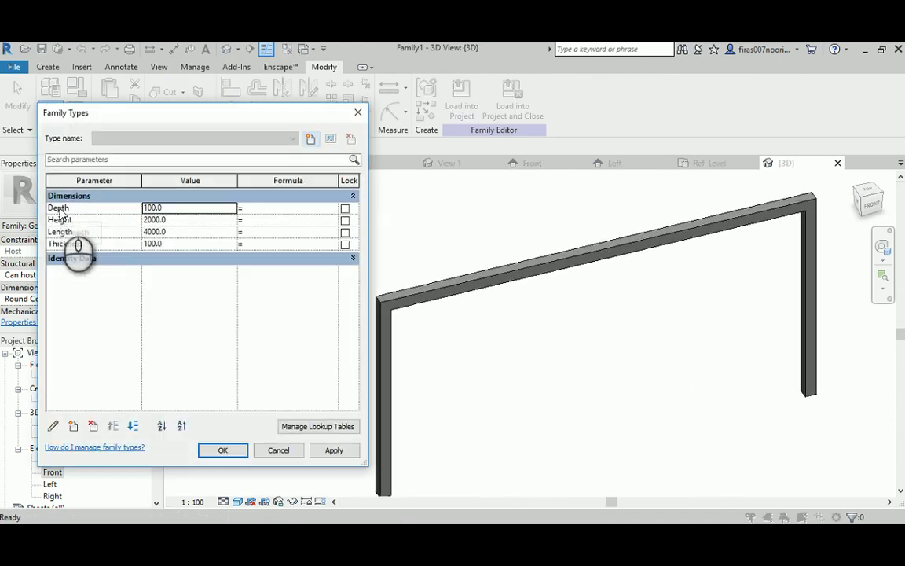
click(181, 207)
text(50)
click(333, 451)
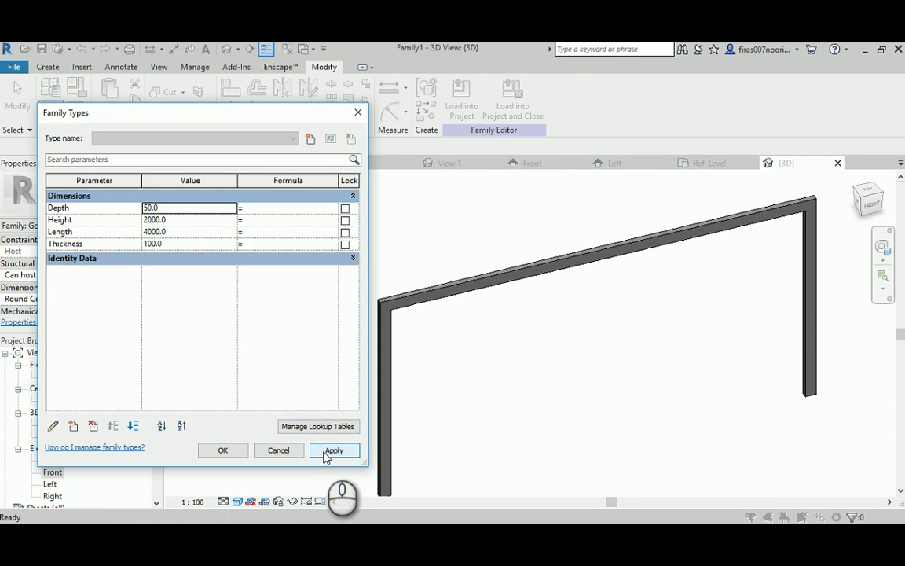
click(176, 244)
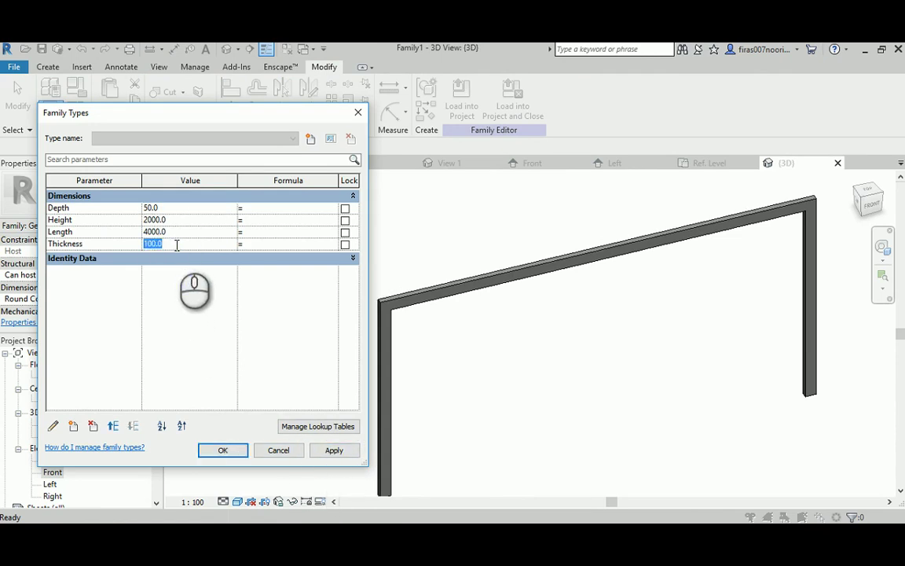
click(333, 450)
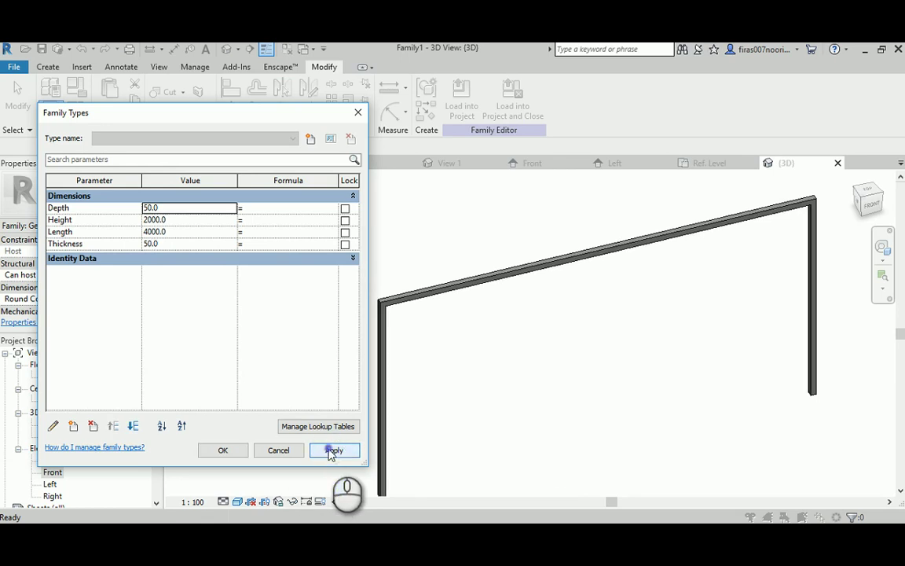
- Set the family's Height parameter to 1800 mm and its Length parameter to 3000 mm, and accept the values
click(178, 223)
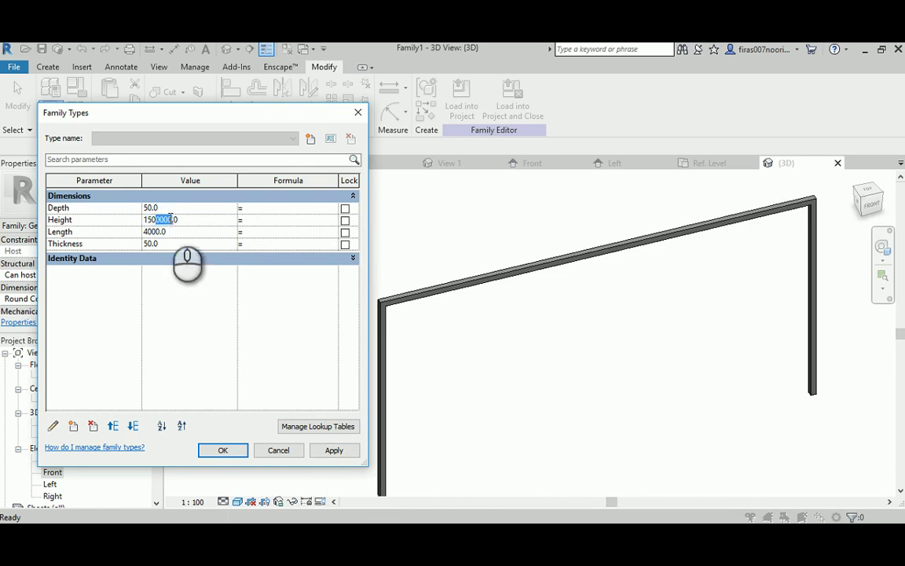
click(138, 190)
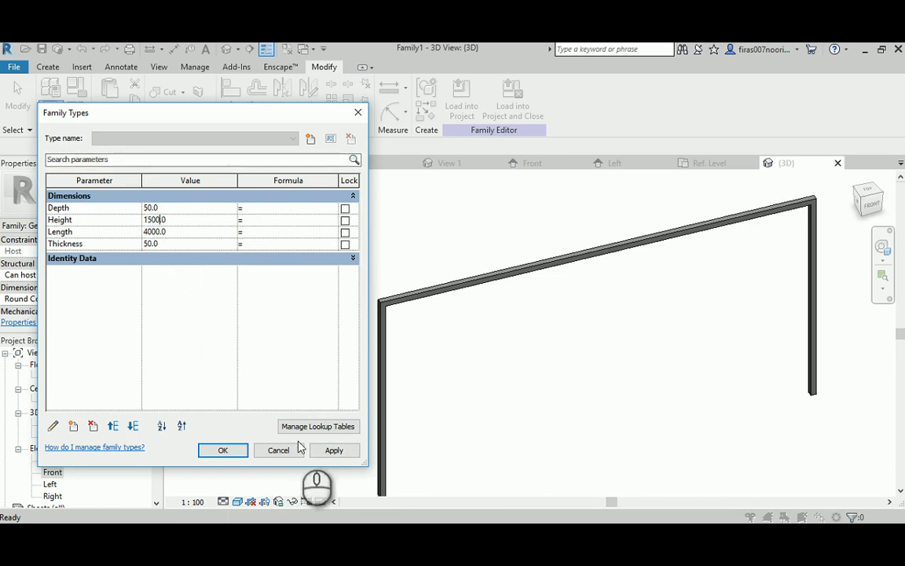
click(336, 450)
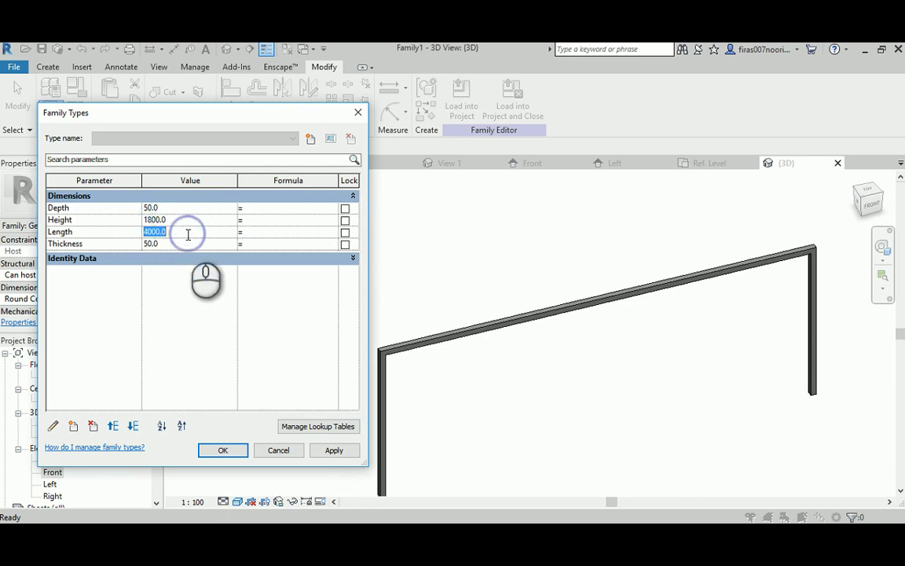
click(340, 451)
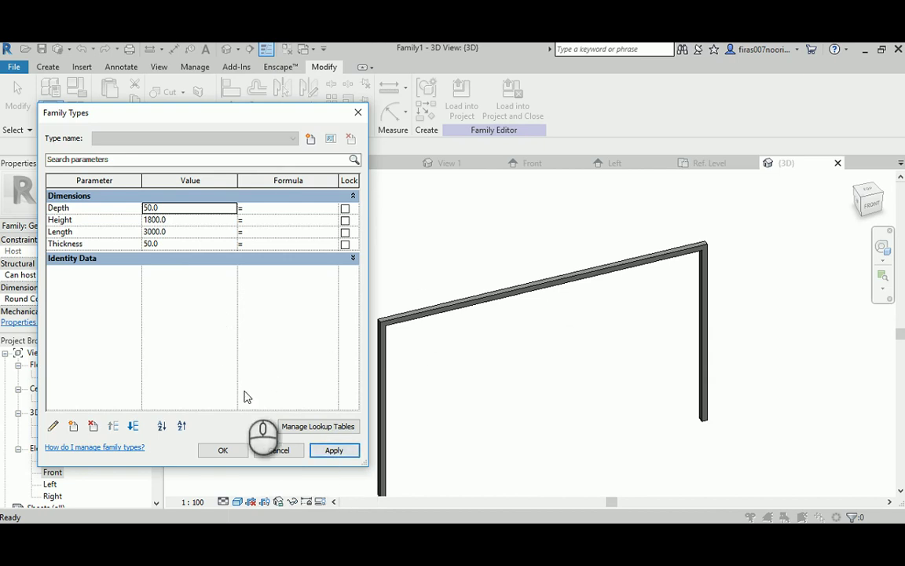
click(223, 451)
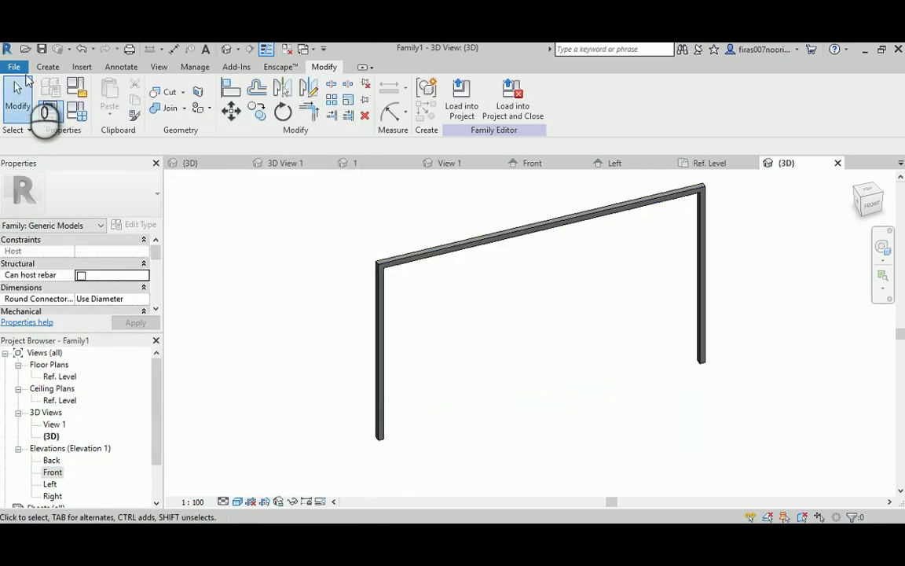
- Start saving the family as a new file and browse through Ajman Uni, 2017-2018 Second and Advanced CAAD Application to the 002 - Lectures folder
click(17, 68)
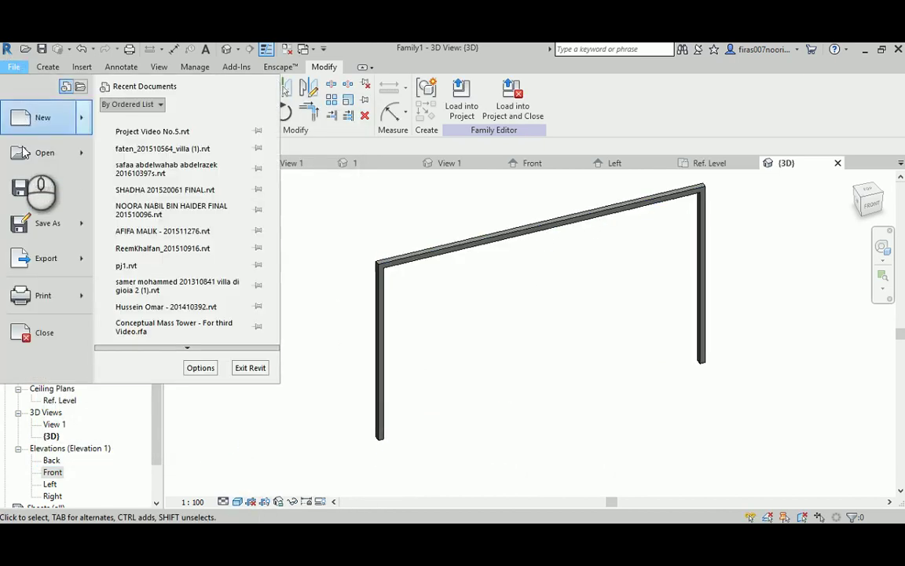
click(57, 222)
click(135, 177)
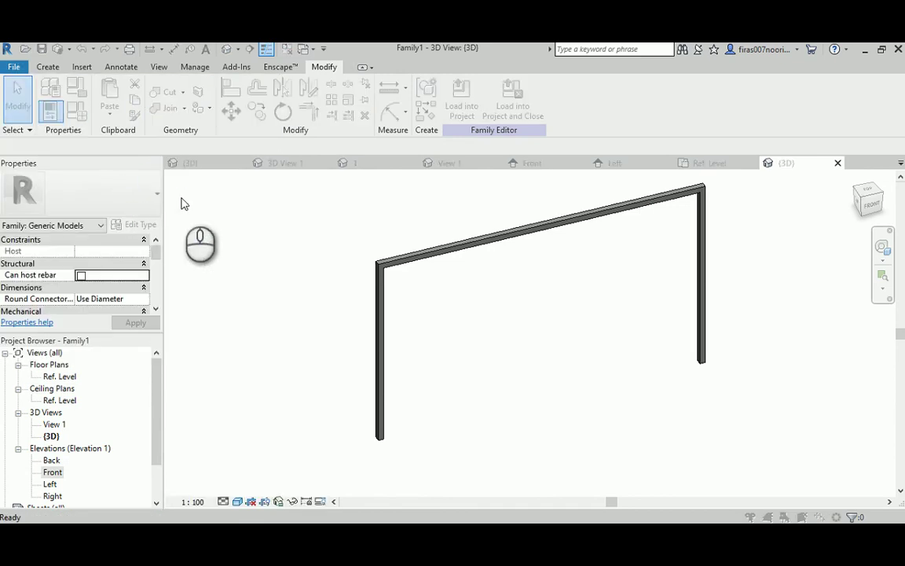
click(420, 315)
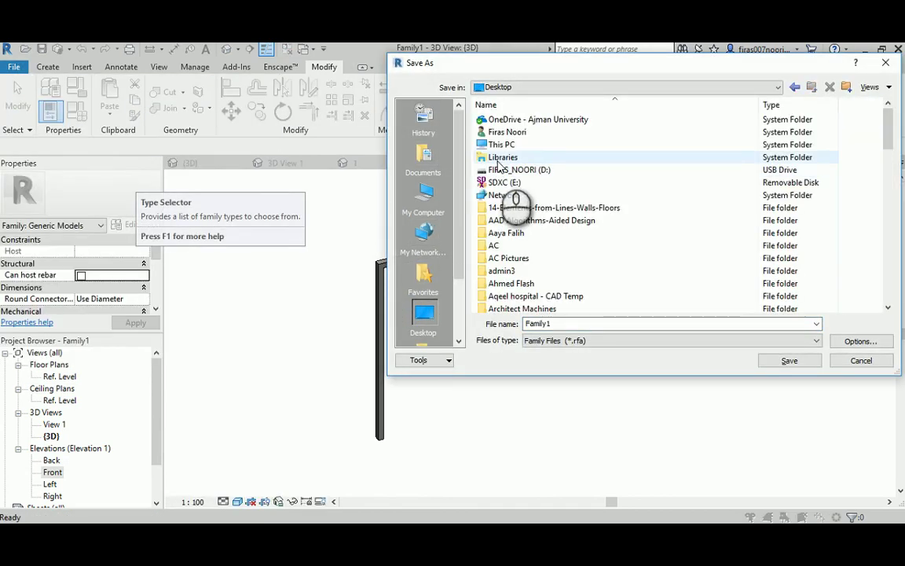
double_click(503, 170)
double_click(503, 134)
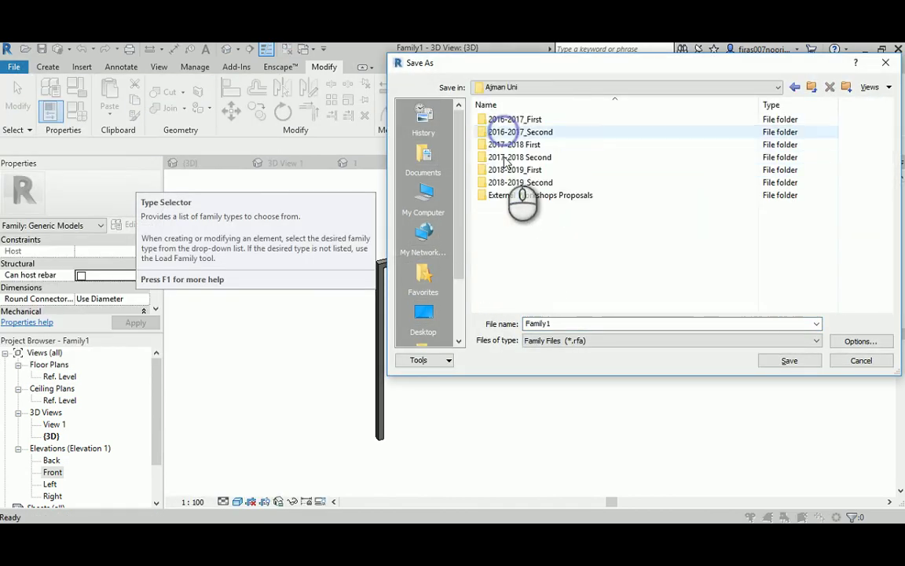
double_click(507, 157)
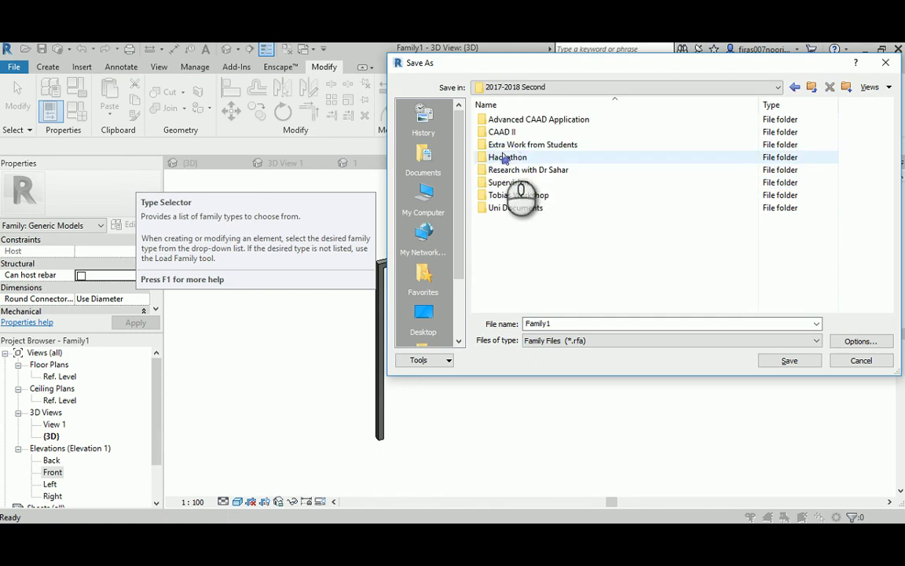
double_click(507, 120)
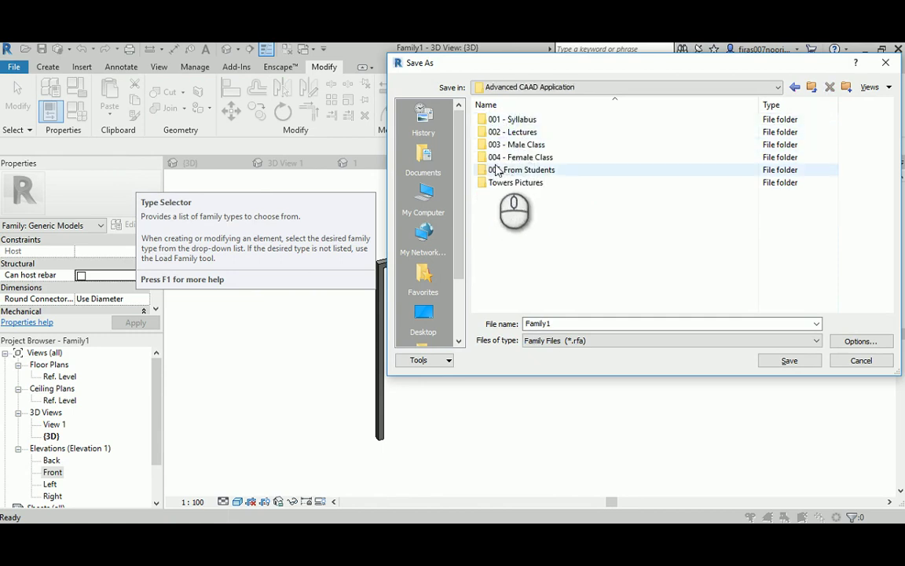
double_click(511, 132)
scroll(515, 303, down, 1)
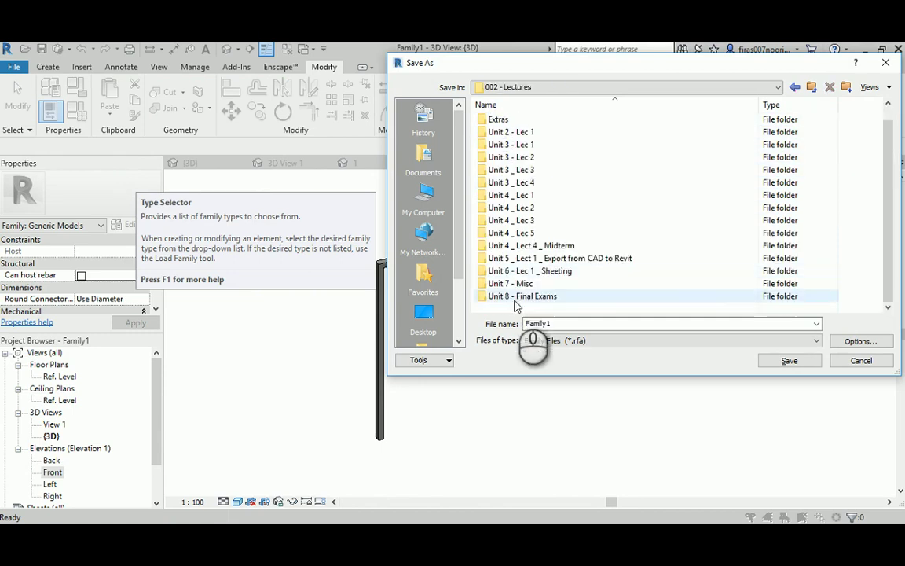
- Choose the For Video folder, inside Unit 8 - Final Exams and Sunday Class, as the save location
double_click(515, 297)
double_click(496, 119)
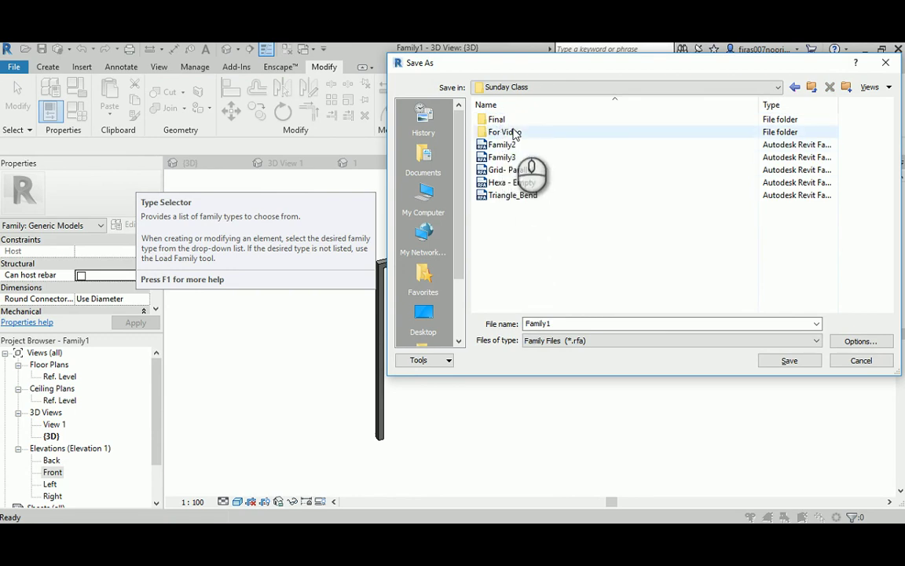
click(505, 132)
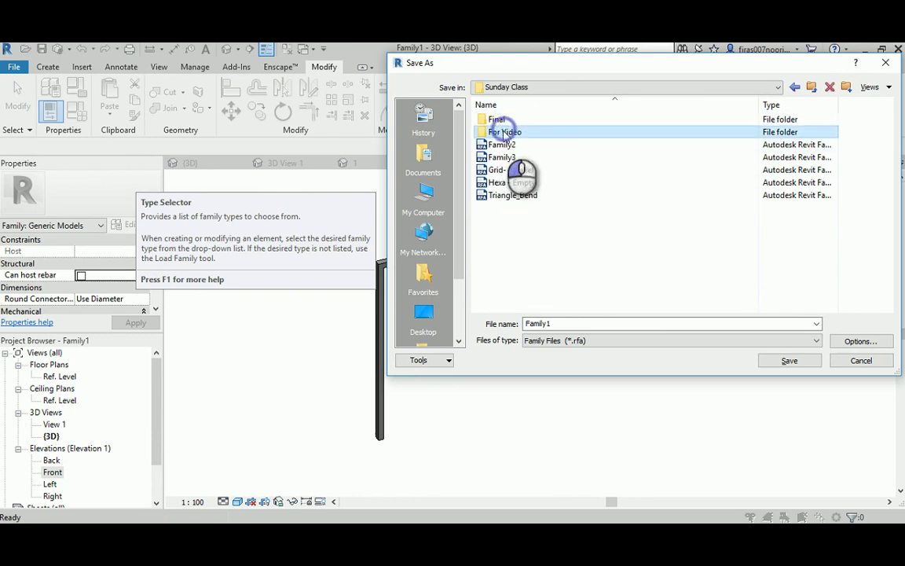
click(484, 132)
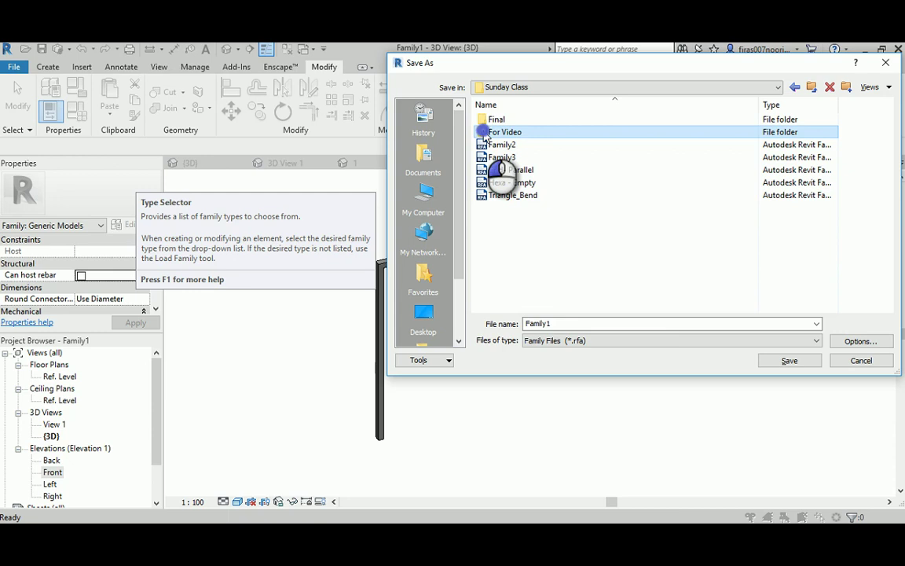
double_click(484, 132)
click(495, 132)
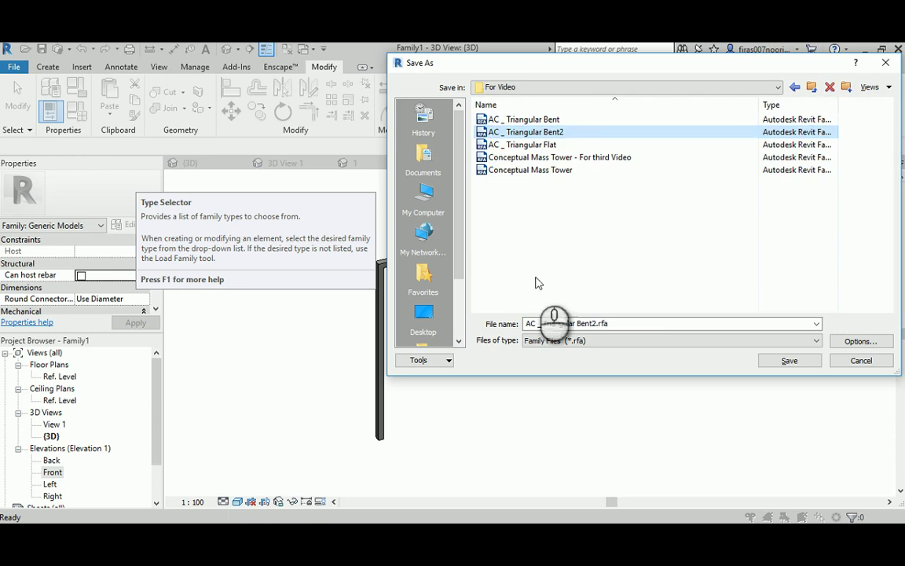
- Name the family file Frame and save it
double_click(627, 323)
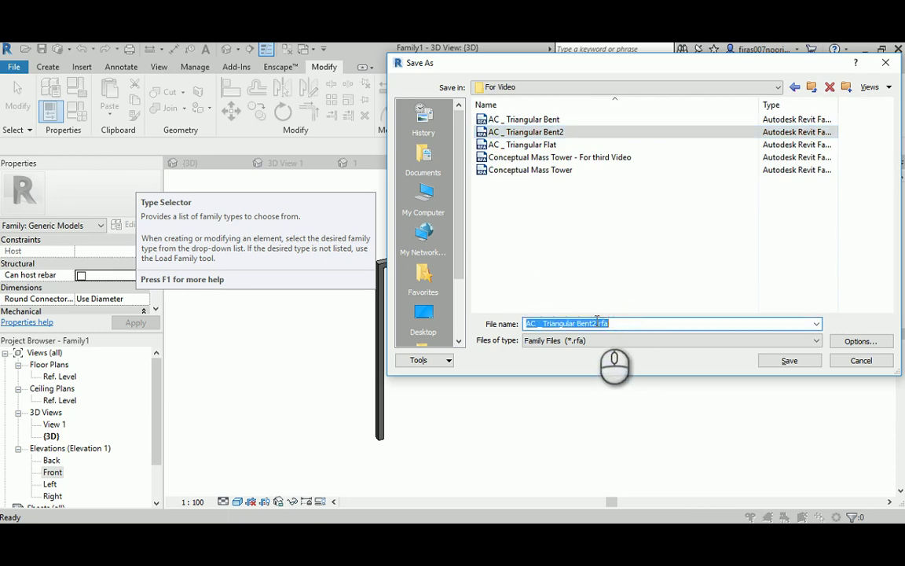
text(Frame)
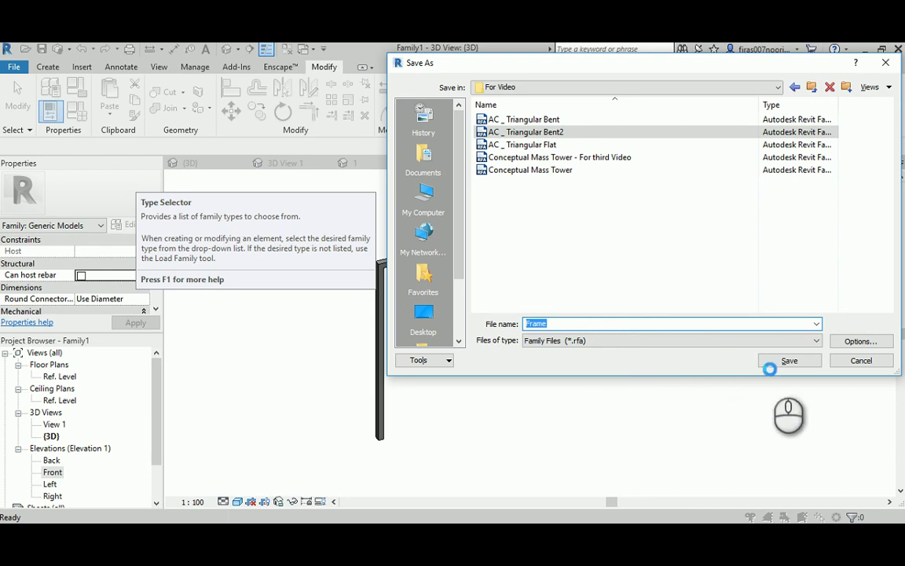
click(736, 361)
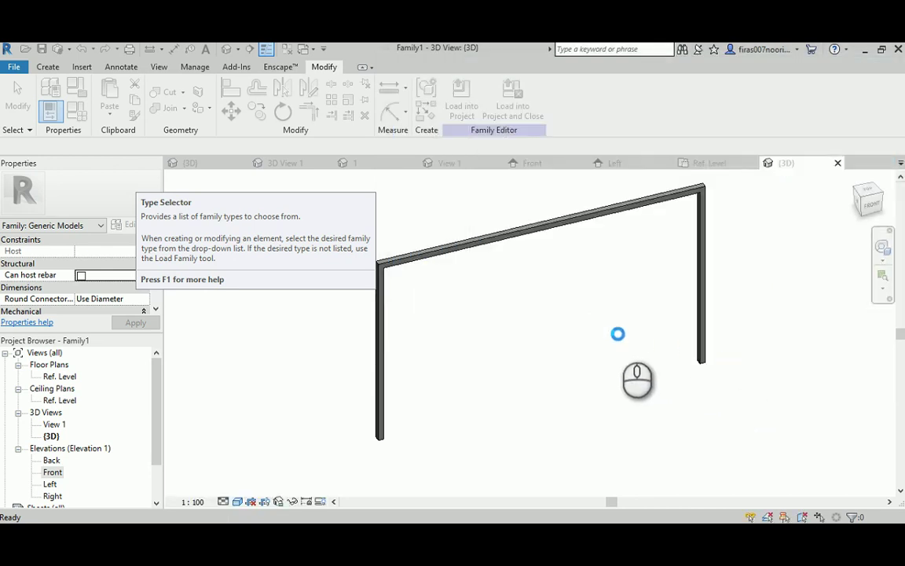
- Close the family's {3D}, Ref. Level and Left views and load the family into the tower project
middle_drag(537, 282, 551, 315)
click(838, 163)
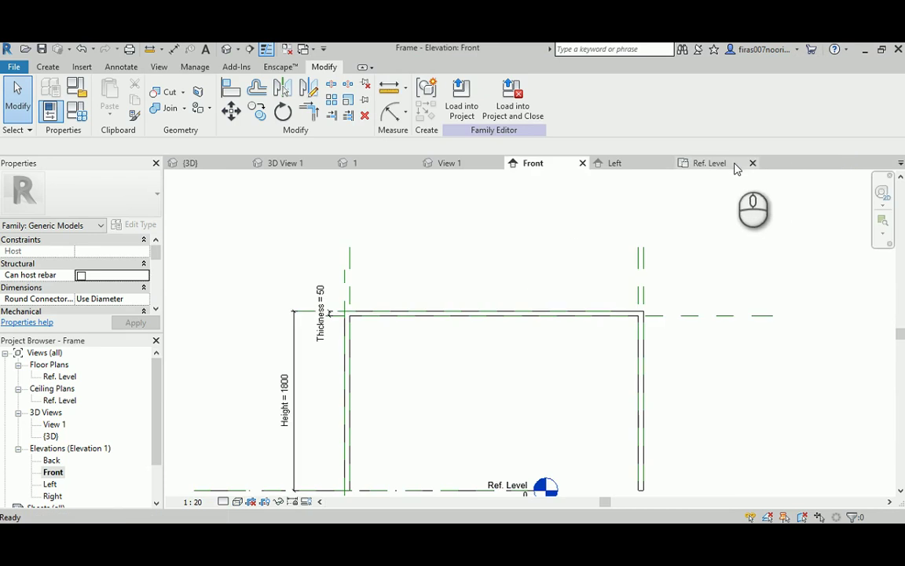
click(751, 162)
click(626, 163)
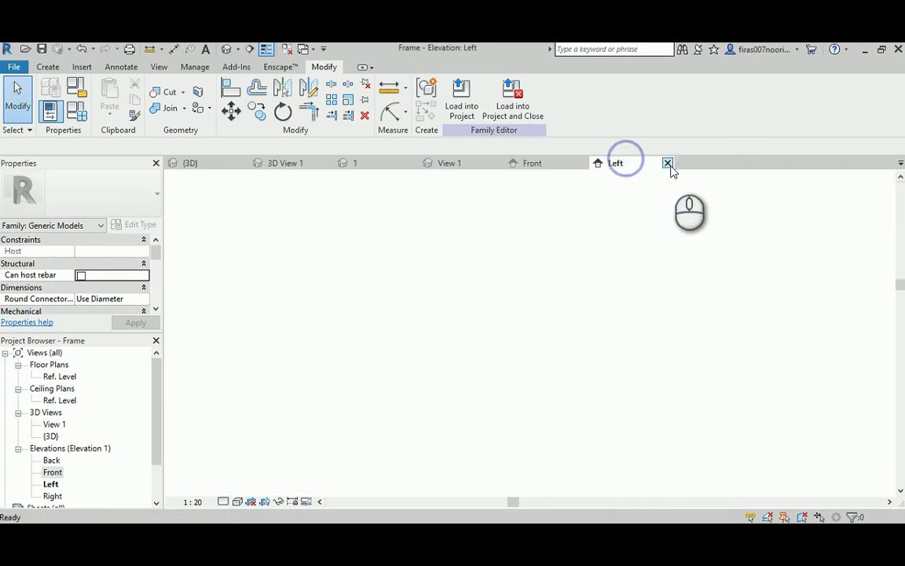
click(668, 162)
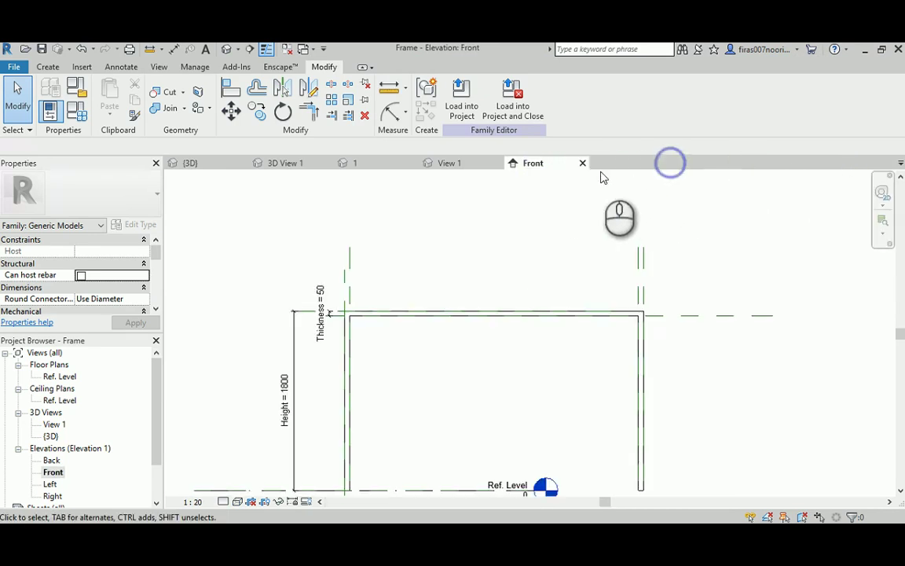
click(462, 98)
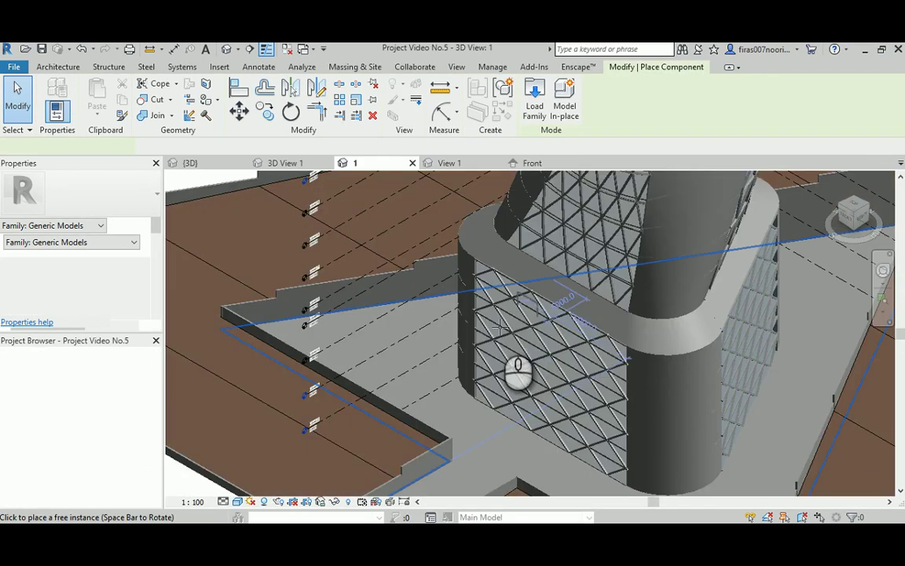
scroll(449, 404, up, 3)
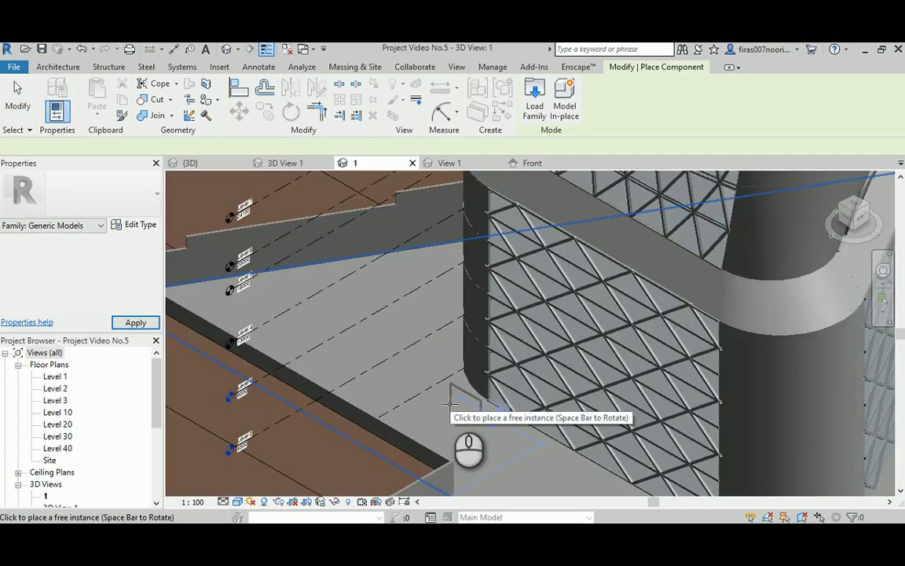
shift+middle_drag(453, 414, 289, 495)
scroll(289, 444, up, 5)
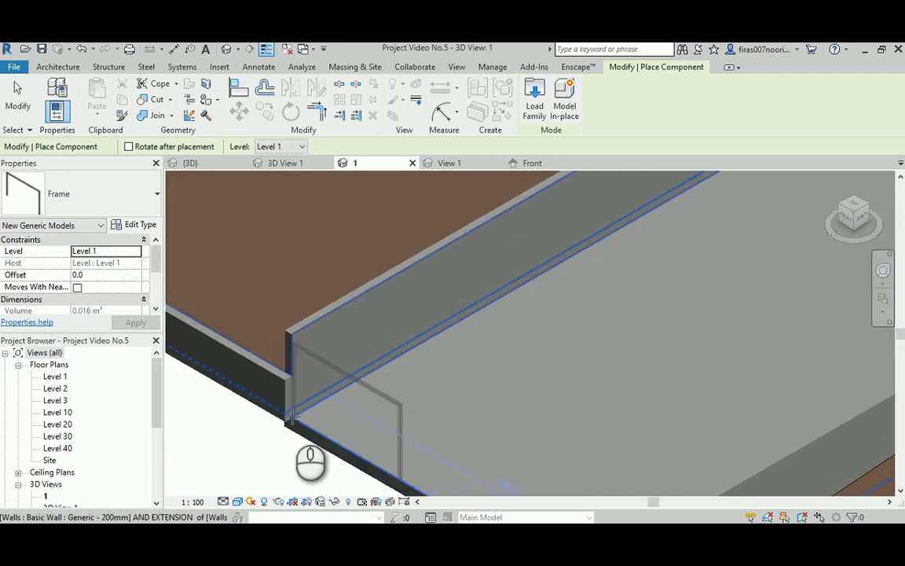
key(Escape)
key(Escape)
- Open the Level 1 floor plan and place a Frame component at the inner wall corner on the left side of the entrance passage
double_click(55, 376)
scroll(404, 354, down, 1)
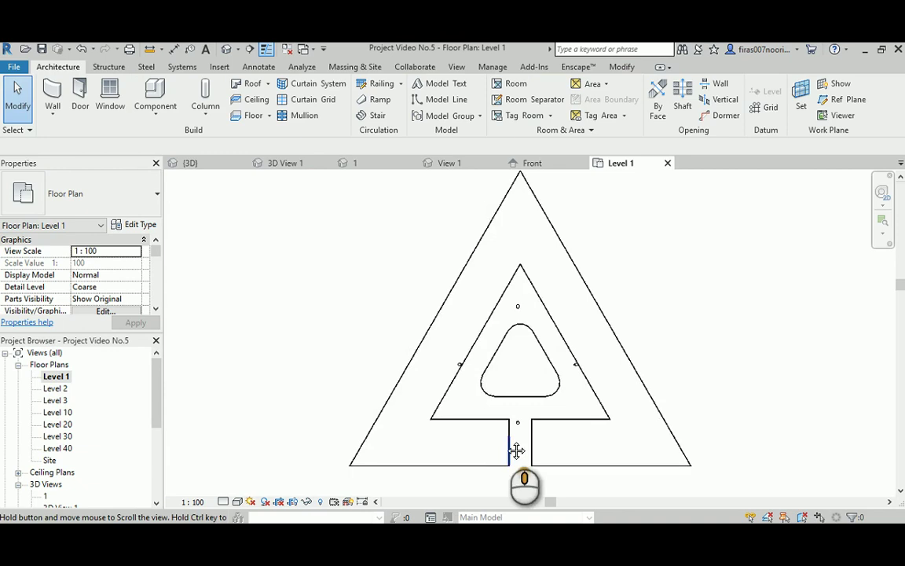
scroll(516, 450, up, 5)
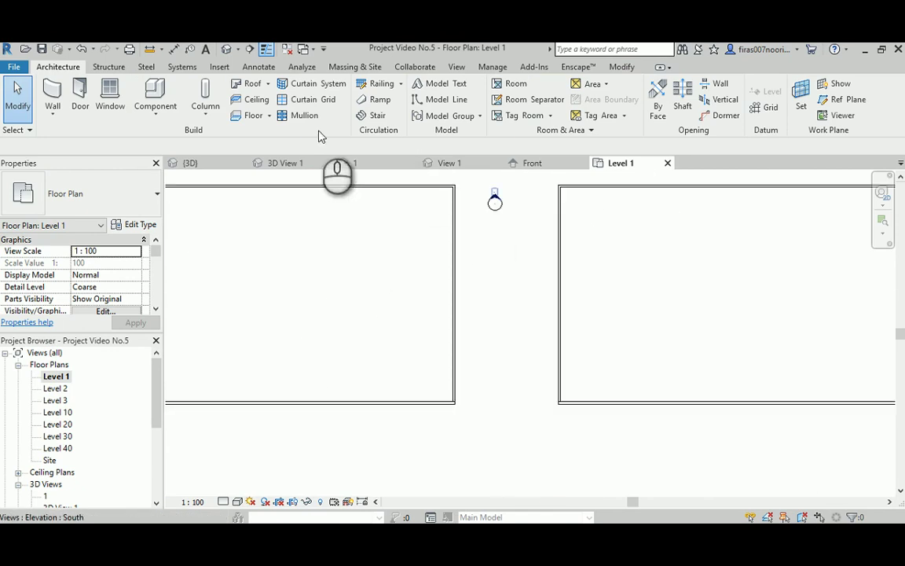
click(156, 99)
scroll(487, 390, up, 1)
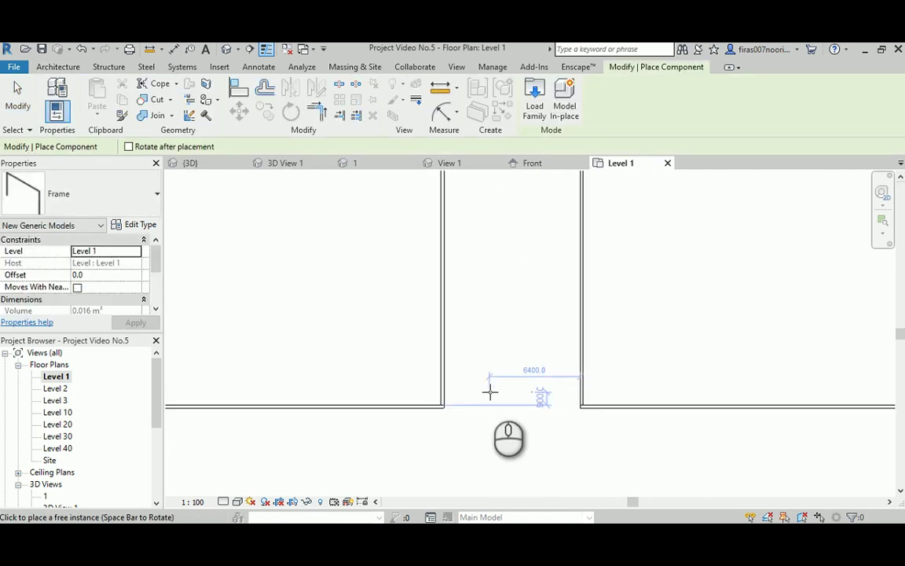
scroll(489, 391, up, 3)
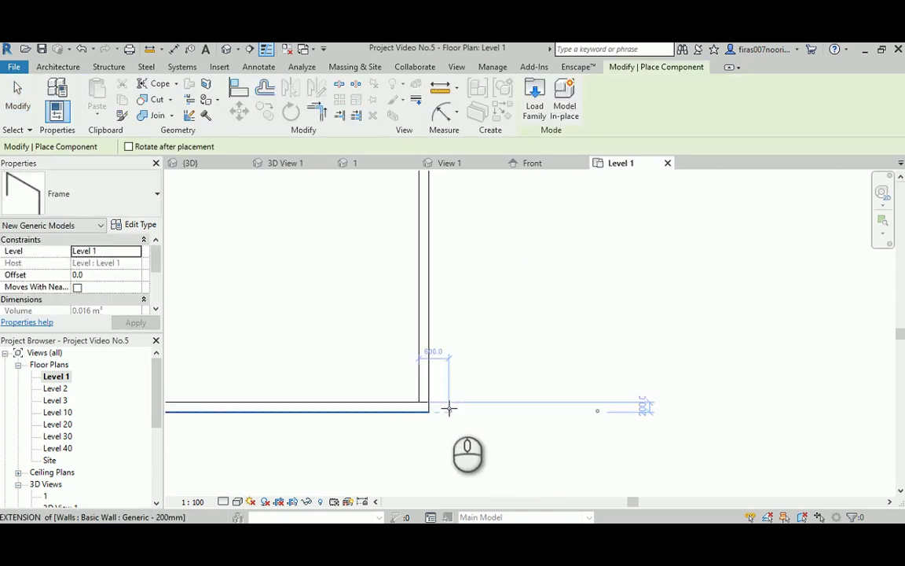
scroll(420, 407, up, 4)
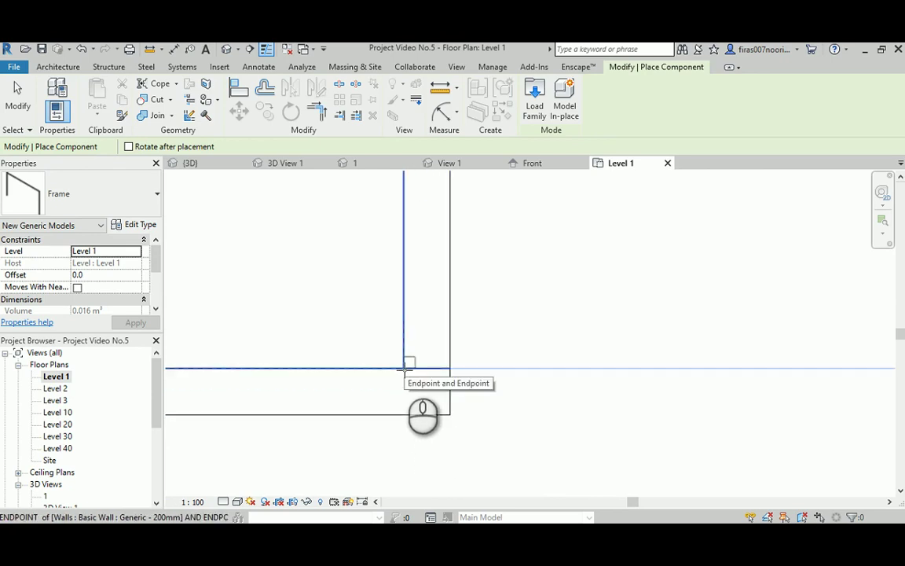
scroll(404, 375, down, 3)
click(404, 374)
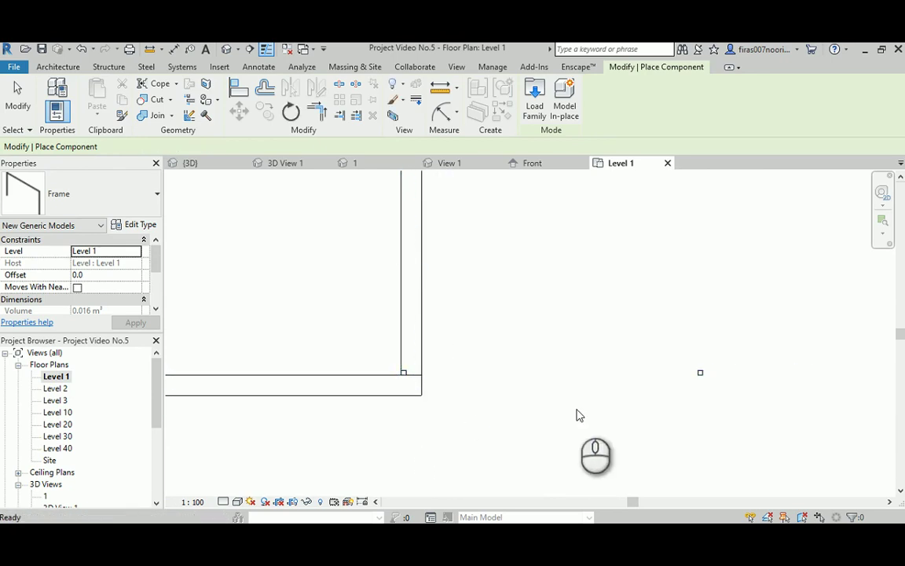
key(Escape)
key(Escape)
- Add an aligned dimension across the entrance opening between the facing wall faces
middle_drag(730, 394, 614, 397)
key(d)
key(i)
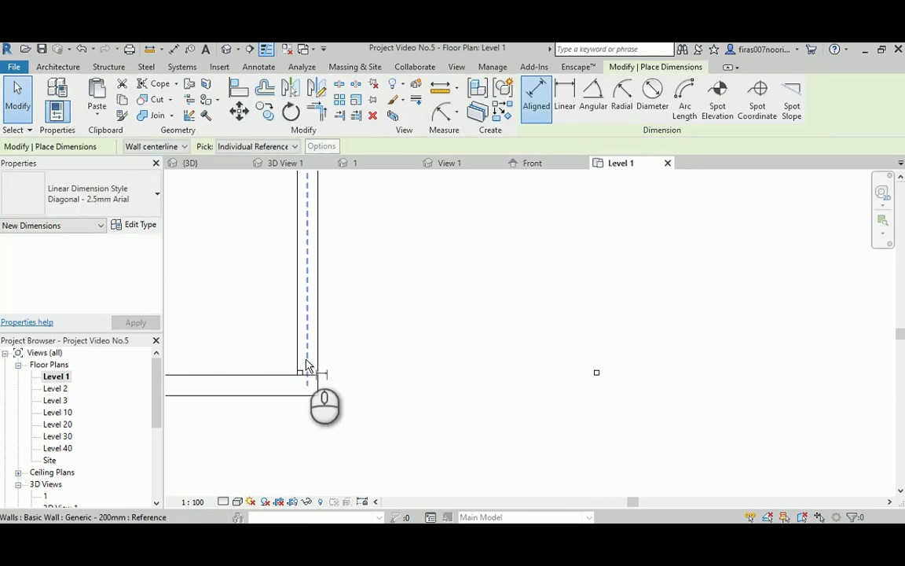
click(318, 365)
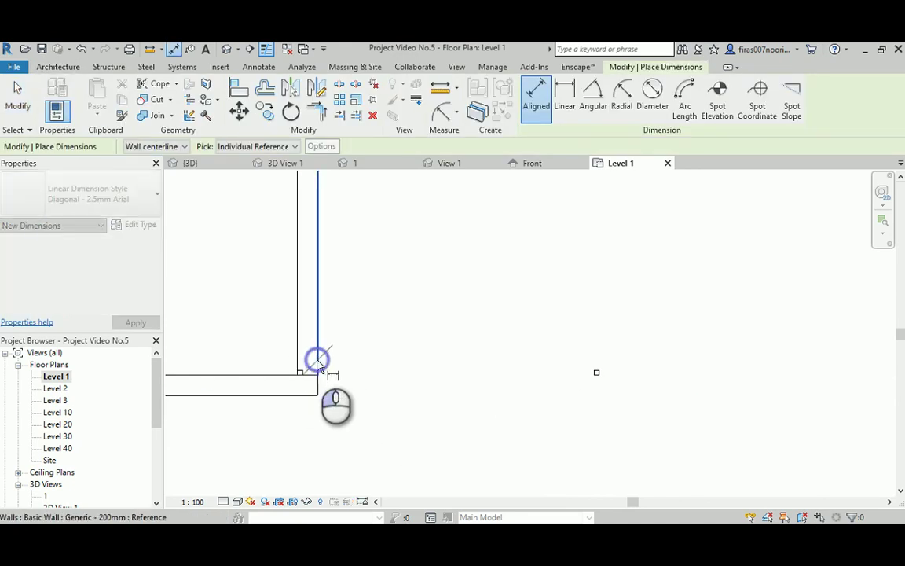
middle_drag(790, 353, 572, 368)
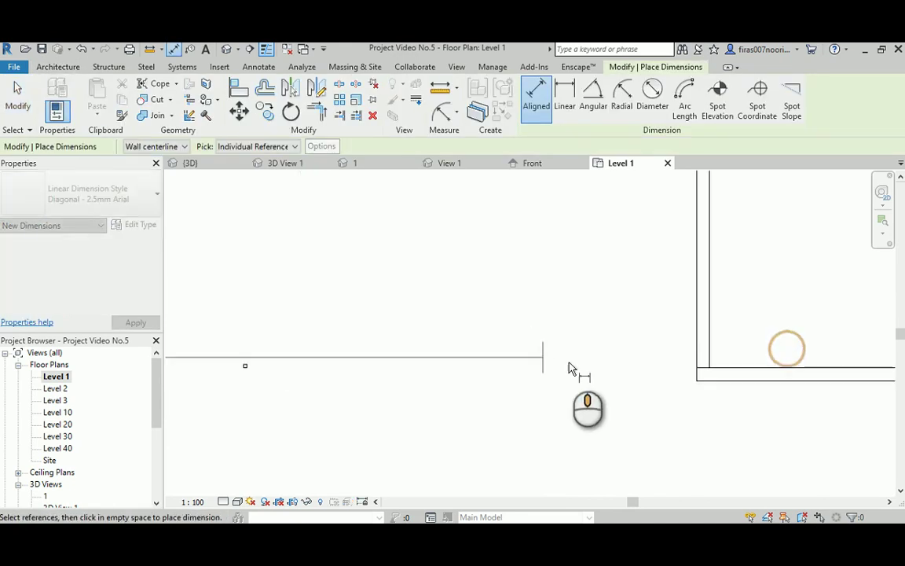
click(700, 348)
click(581, 319)
key(Escape)
key(Escape)
- Move the placed frame so its left end sits at the outer corner of the entrance's left wall
scroll(283, 357, up, 5)
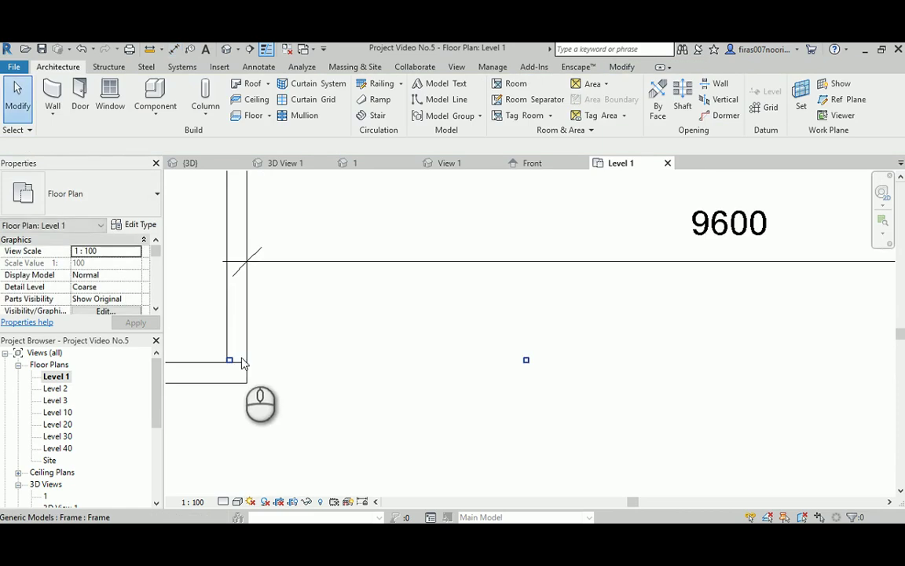
click(236, 360)
scroll(242, 358, up, 1)
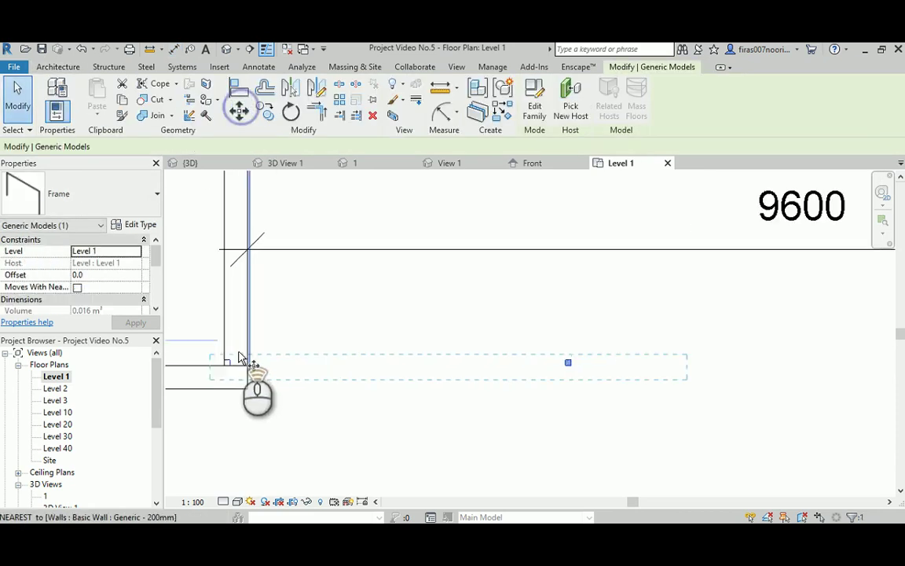
scroll(242, 357, up, 1)
key(m)
key(v)
click(217, 370)
click(251, 408)
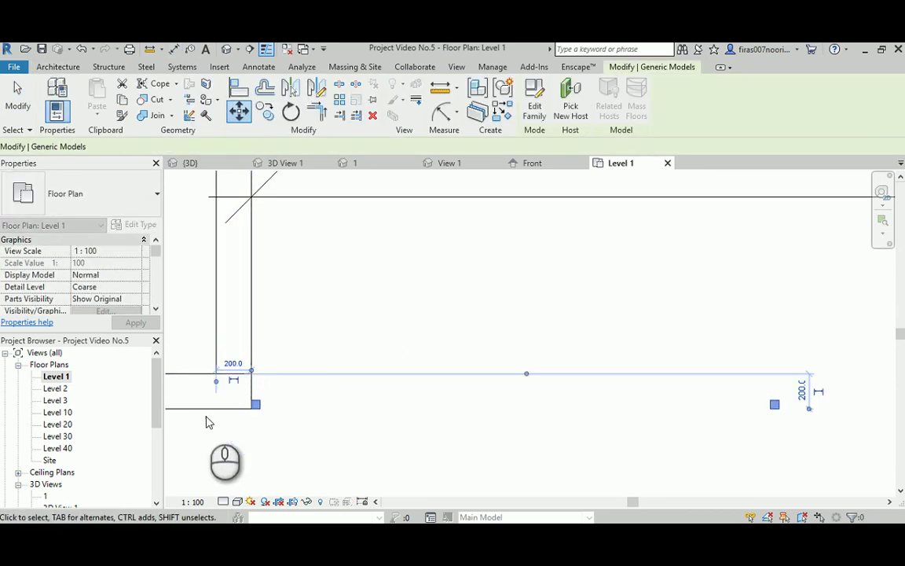
click(378, 440)
scroll(385, 448, down, 2)
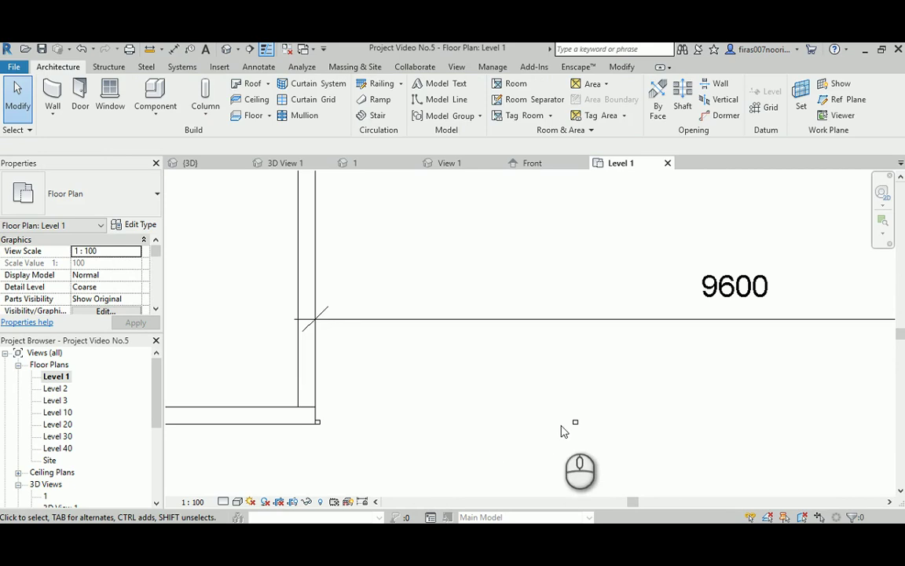
- Set the entrance frame type's Length to 9600, Height to 2500, Thickness to 100 and Depth to 100
click(542, 407)
click(138, 226)
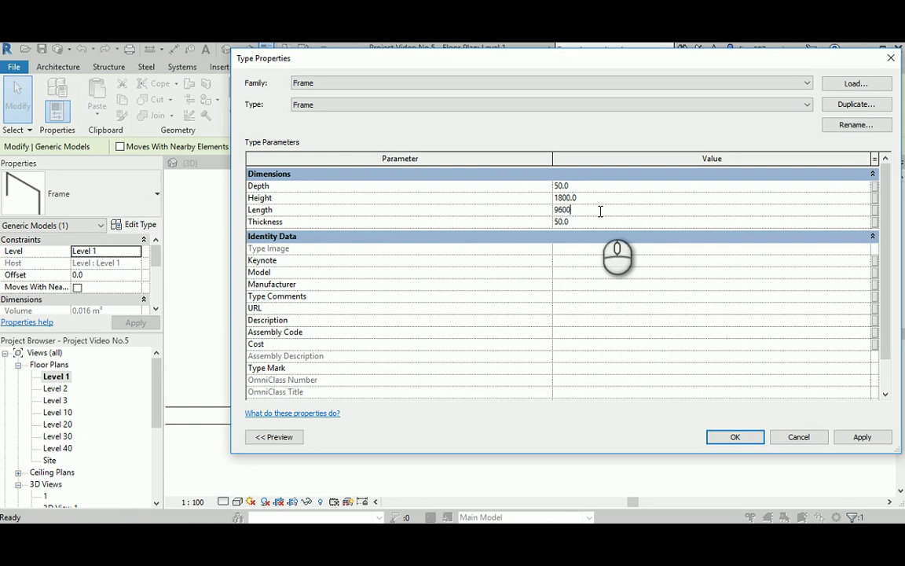
click(599, 207)
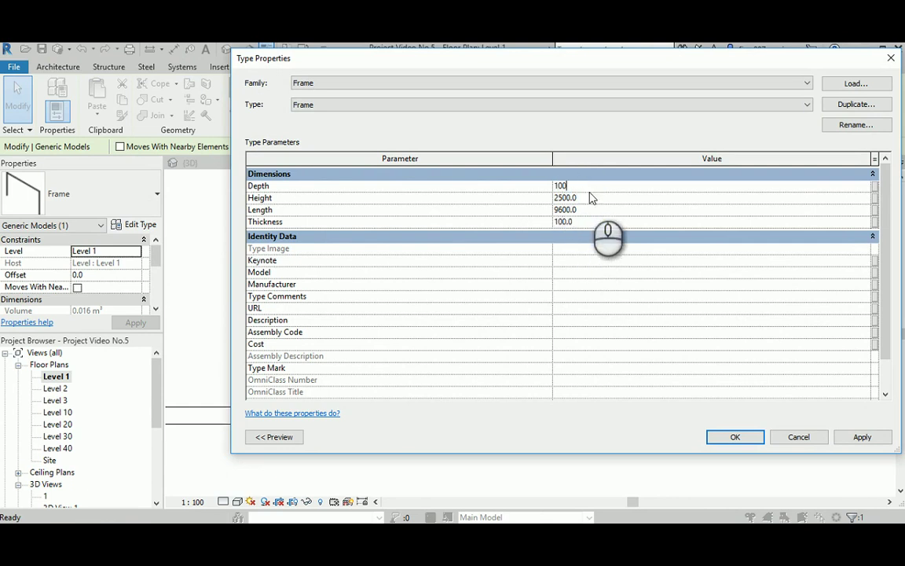
click(739, 436)
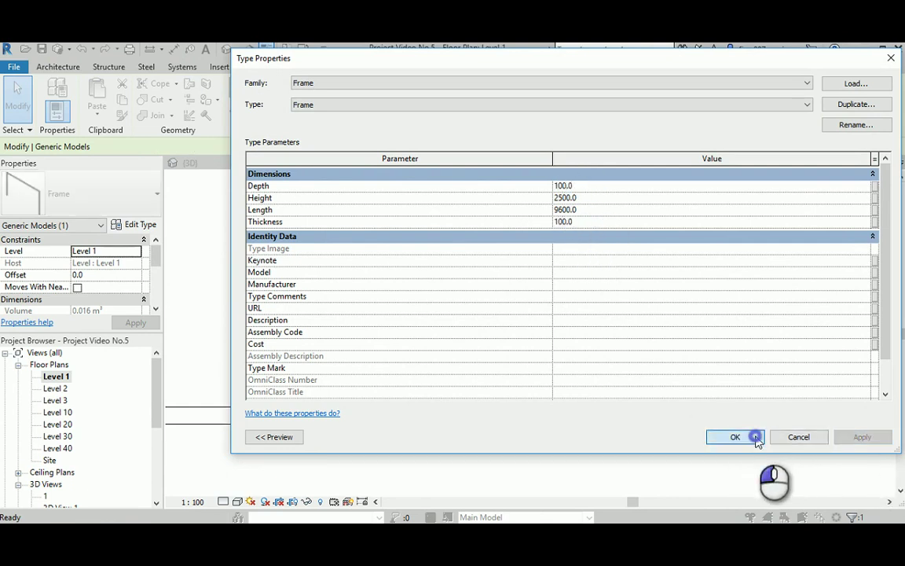
scroll(550, 371, down, 1)
middle_drag(626, 382, 447, 313)
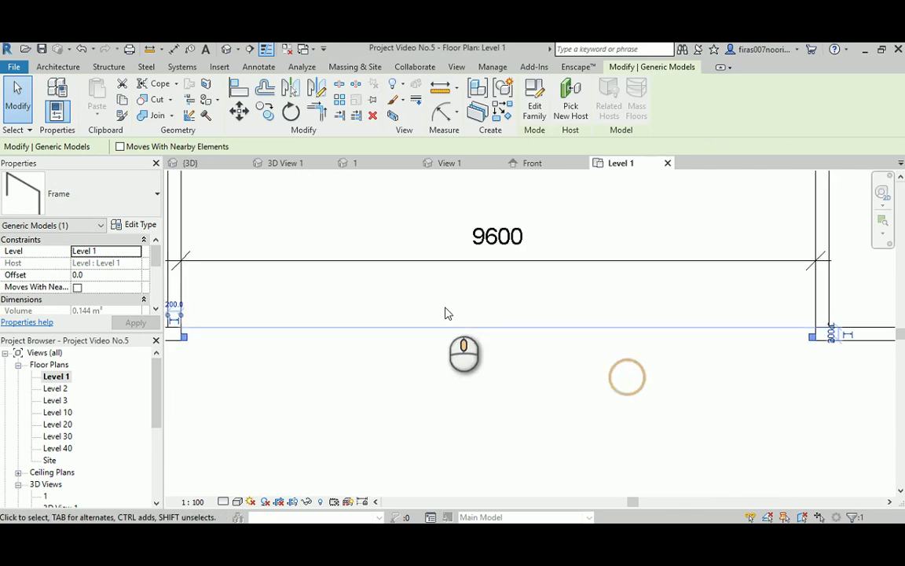
click(501, 404)
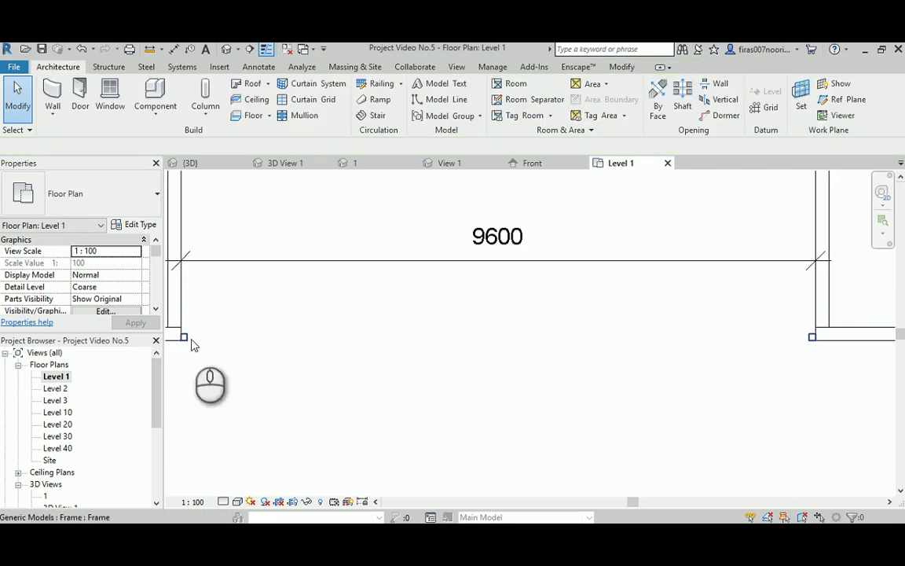
- Change the entrance frame type's Thickness and Depth to 150 each
middle_drag(192, 346, 304, 352)
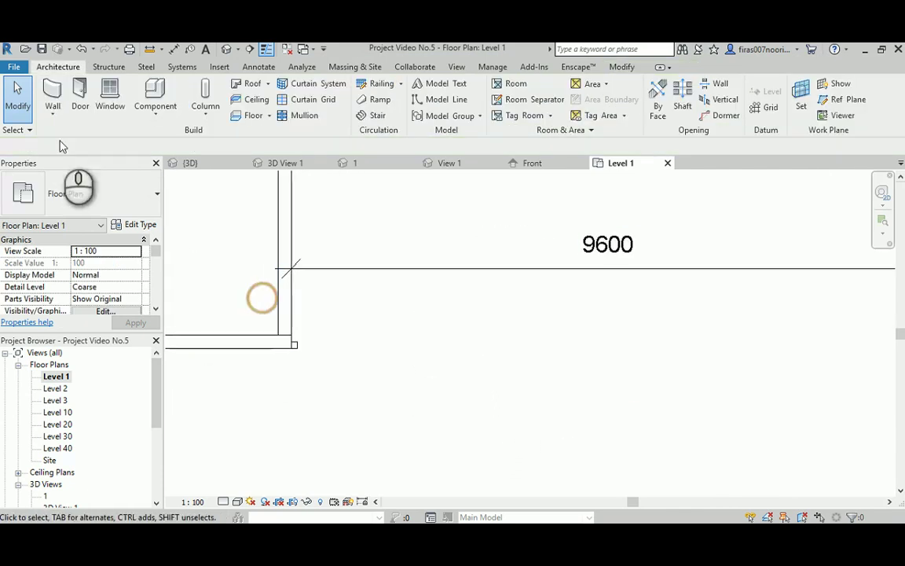
click(302, 346)
click(140, 224)
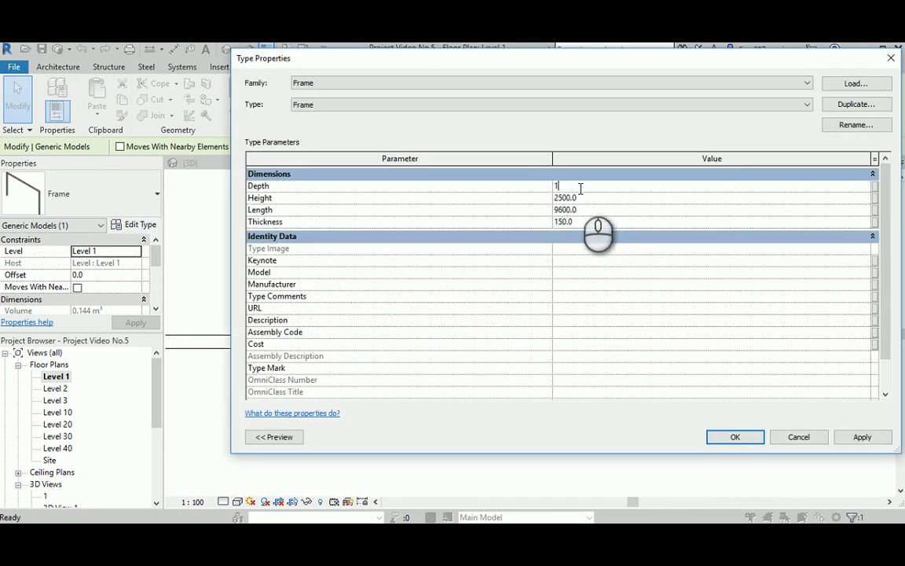
click(737, 440)
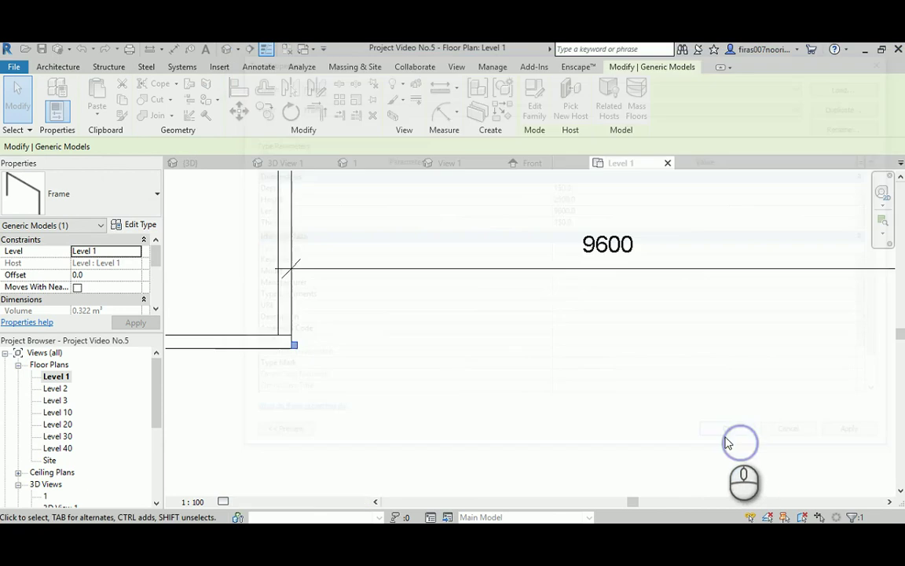
scroll(454, 360, down, 3)
click(444, 364)
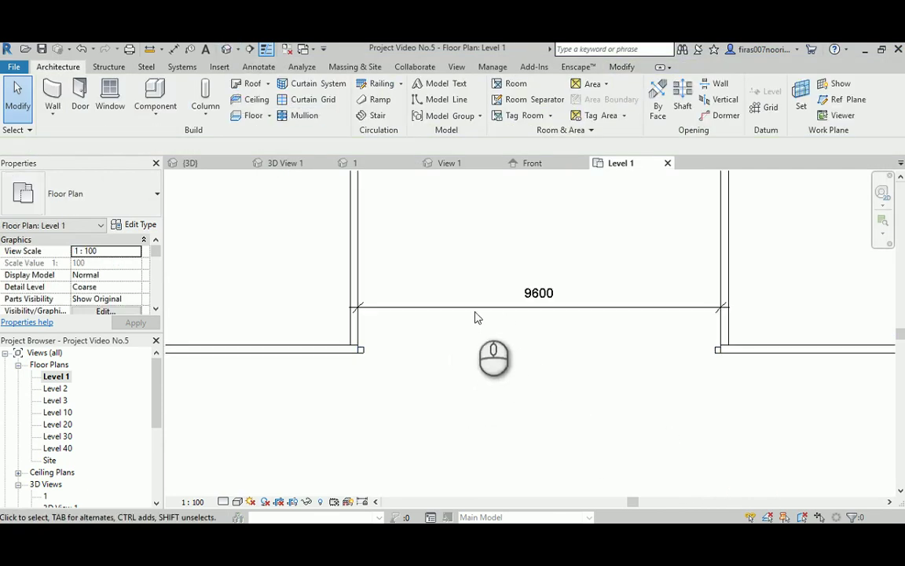
- Open the default 3D view, select the entrance frame and set the view's visual style to Shaded
click(227, 49)
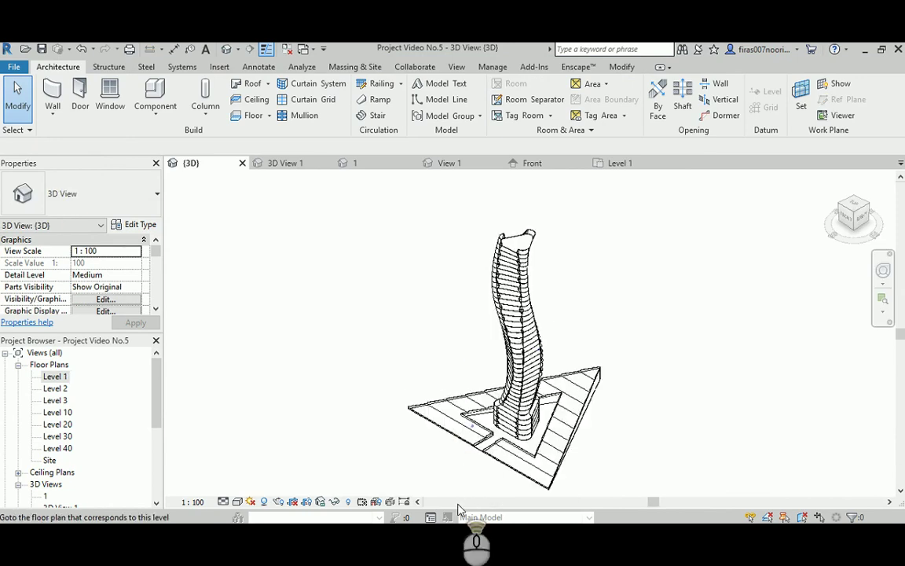
scroll(483, 480, up, 4)
scroll(483, 480, up, 6)
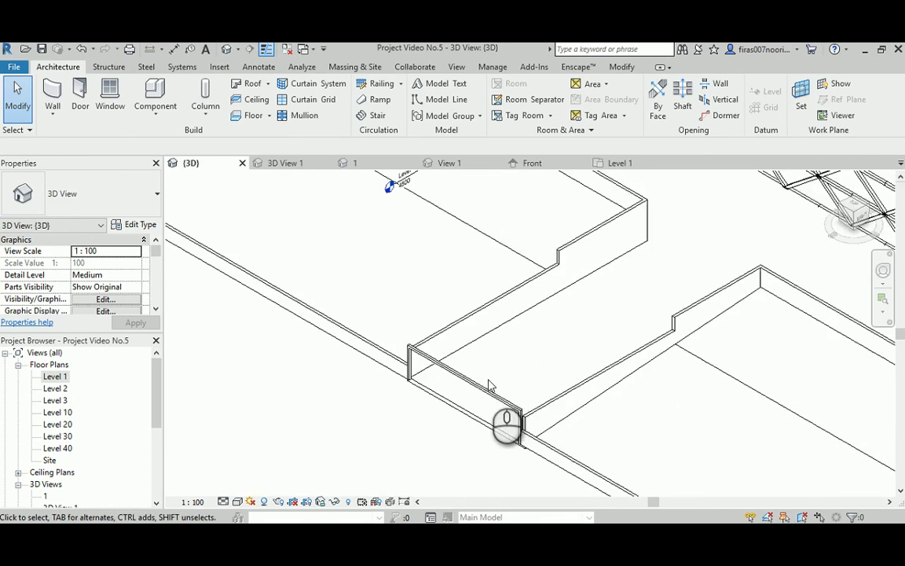
click(463, 365)
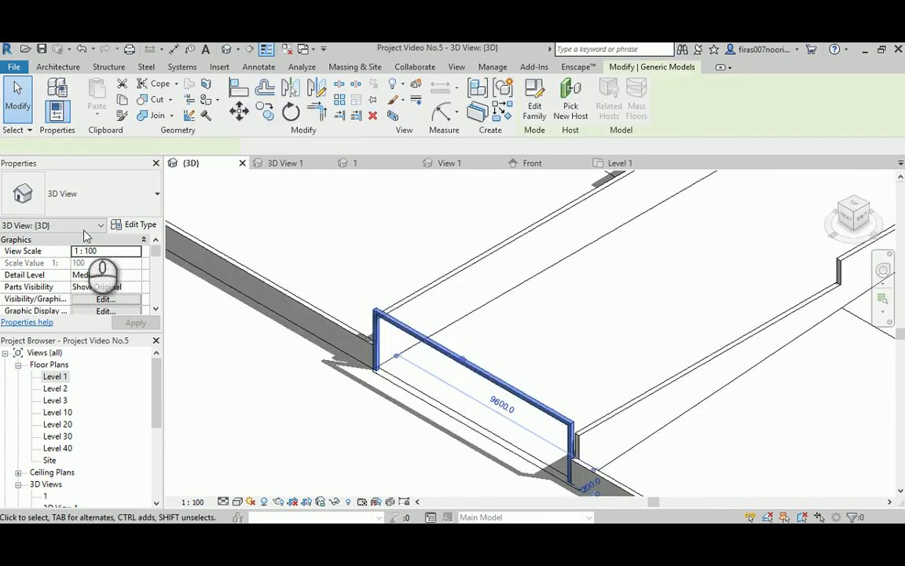
click(224, 502)
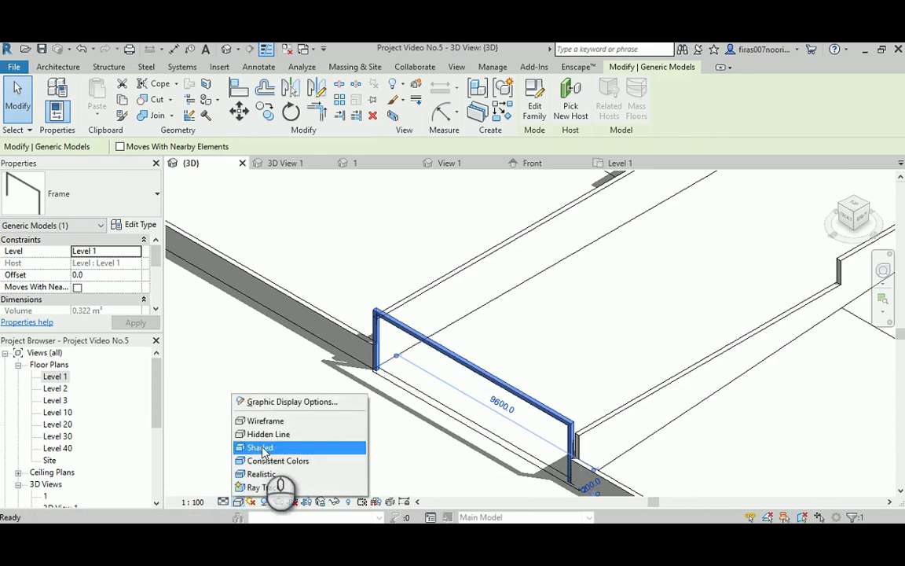
click(263, 445)
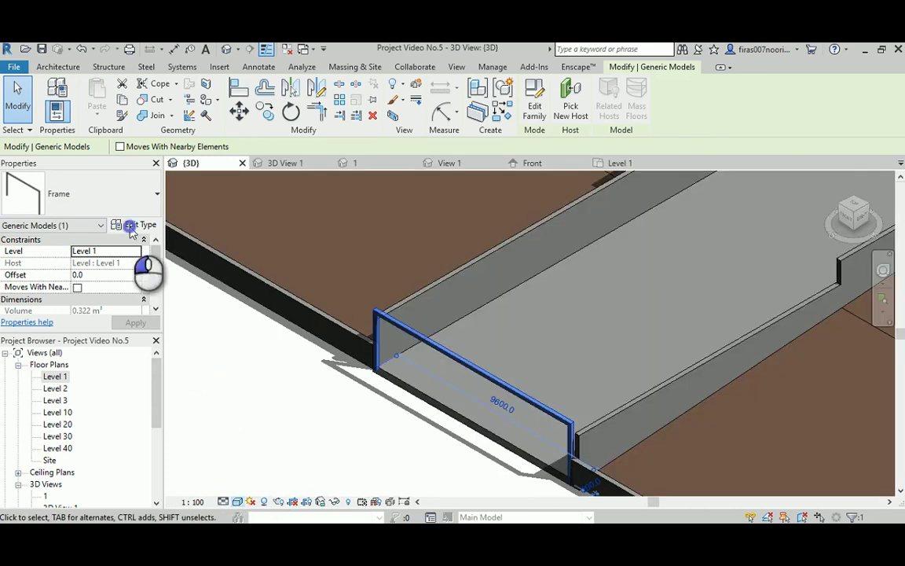
- Set the entrance frame type's Height to 3500
click(131, 226)
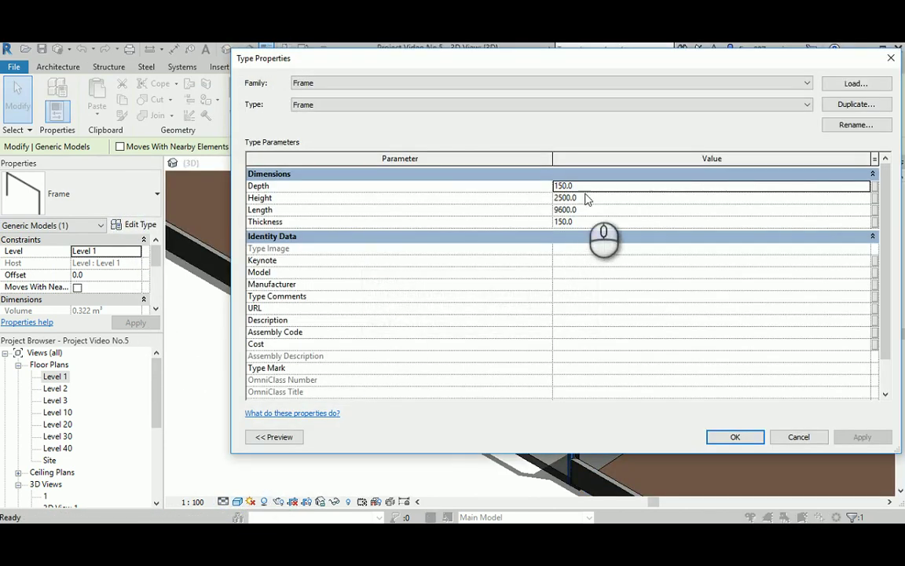
click(586, 198)
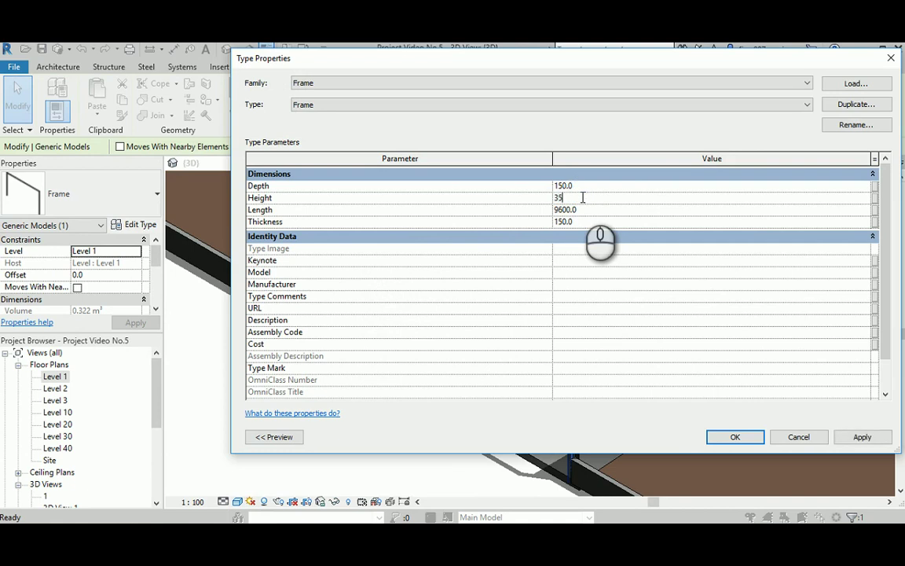
click(735, 437)
scroll(341, 400, down, 2)
scroll(357, 377, up, 2)
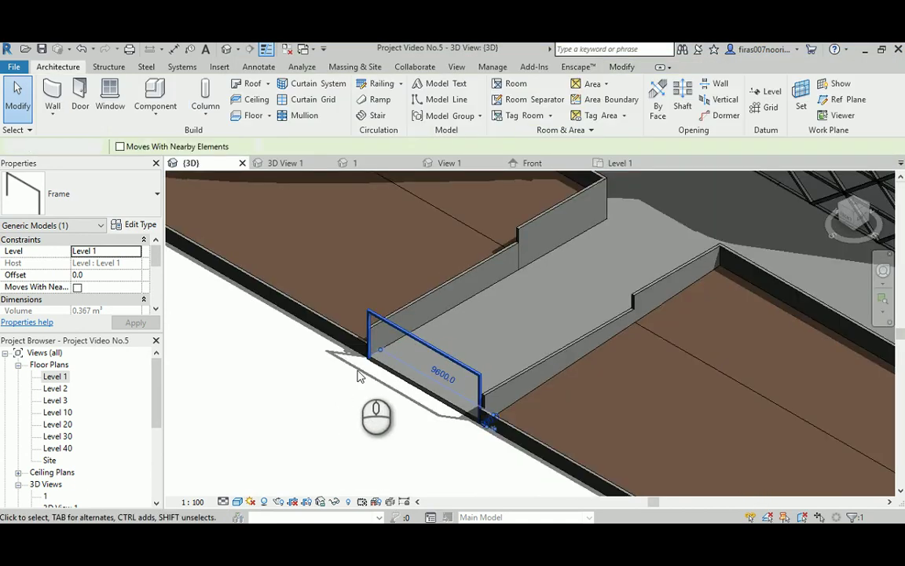
middle_drag(357, 377, 349, 427)
- Consult the Main Entry Array reference image in Photos, return to Revit and set the selected frame type's Height to 5000
click(381, 393)
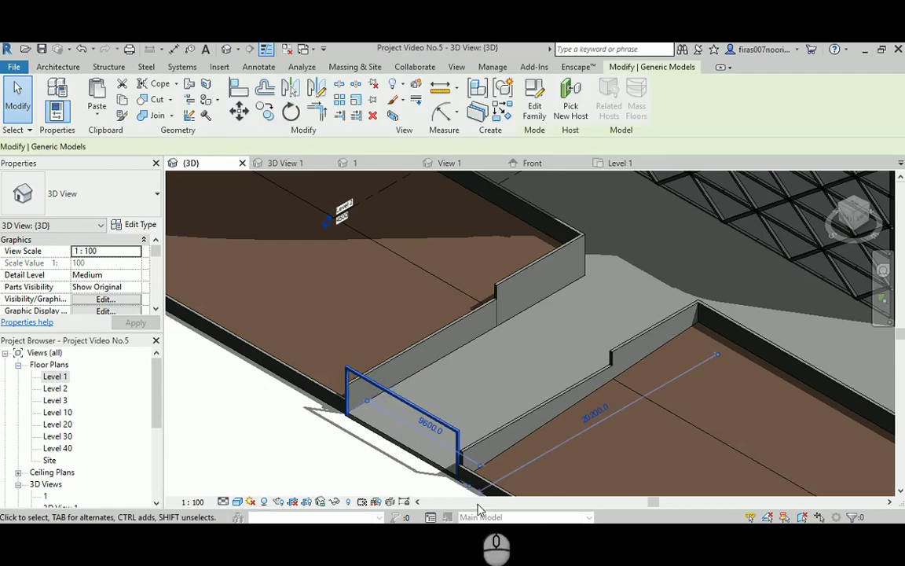
key(alt+Tab)
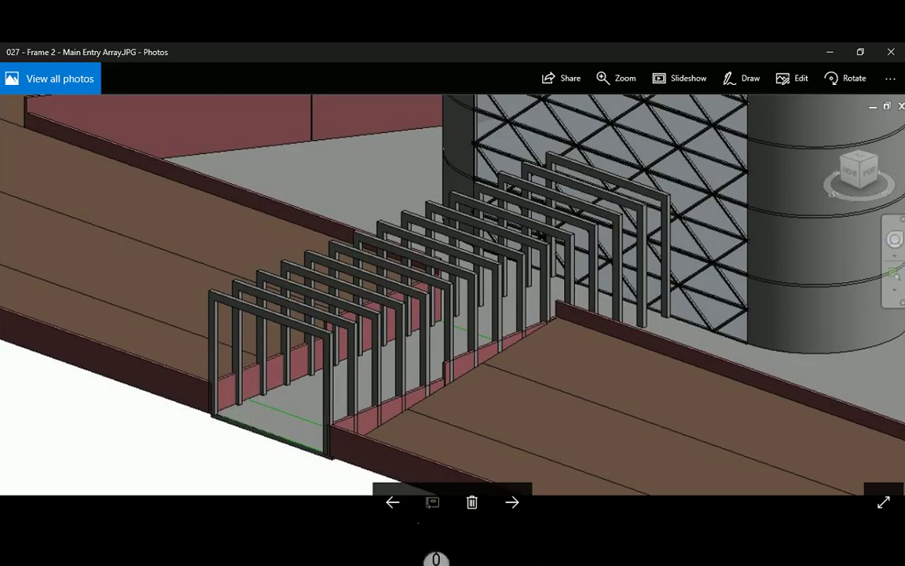
key(alt+Tab)
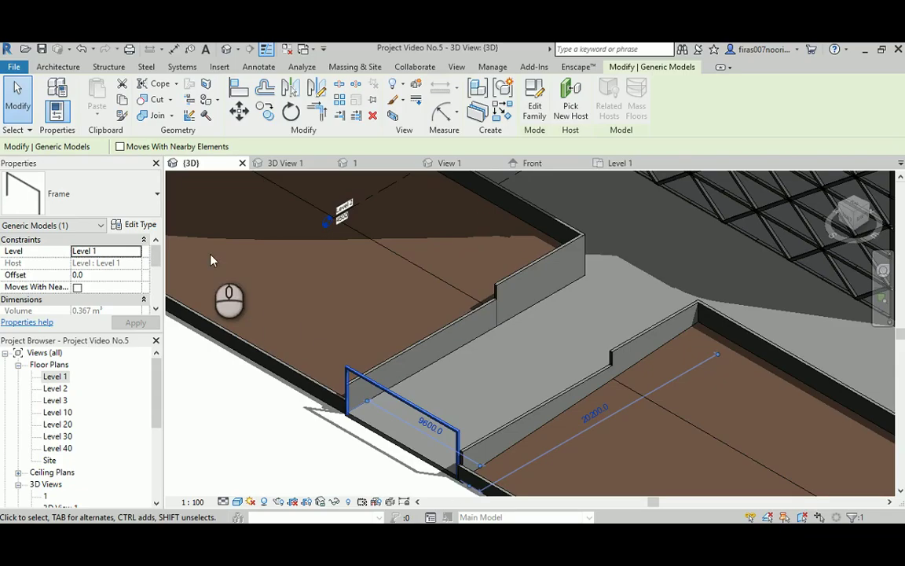
click(136, 225)
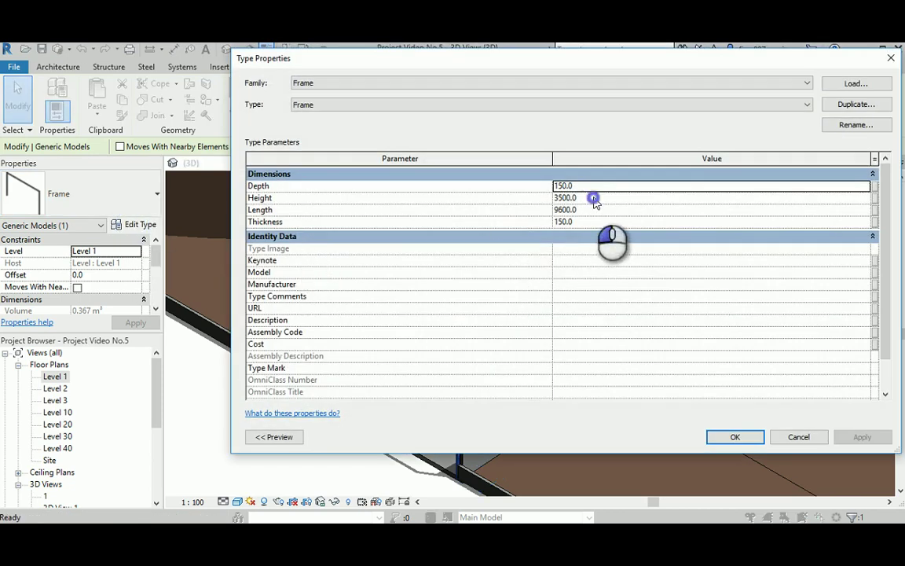
click(595, 198)
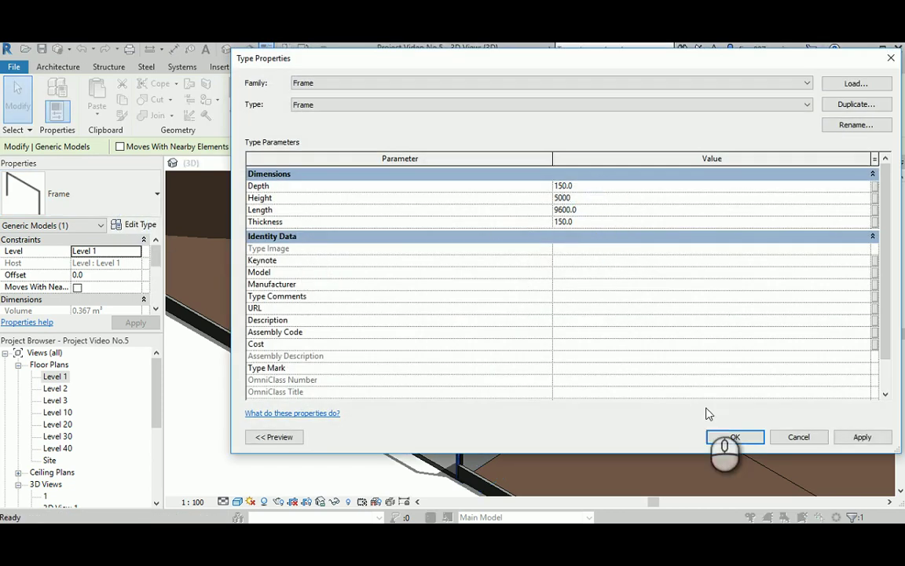
click(727, 437)
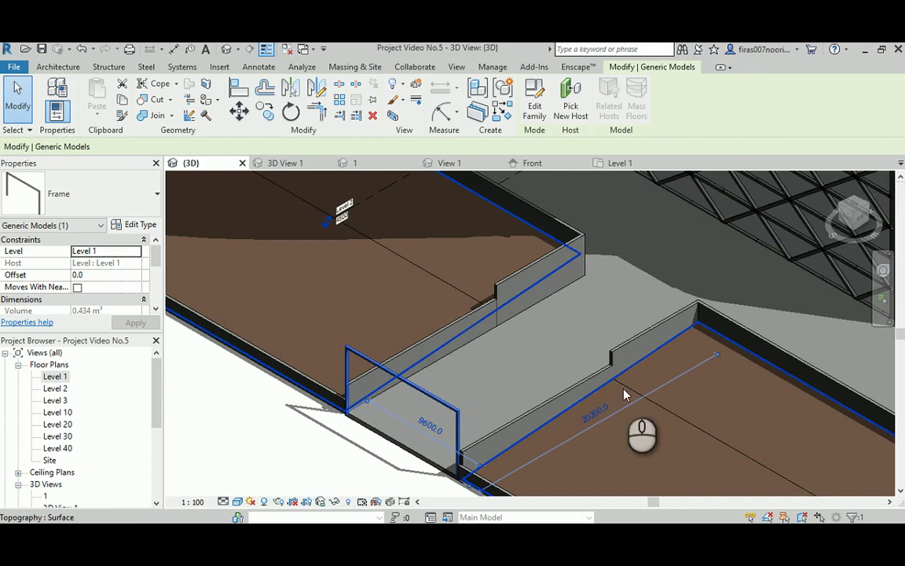
middle_drag(598, 350, 562, 353)
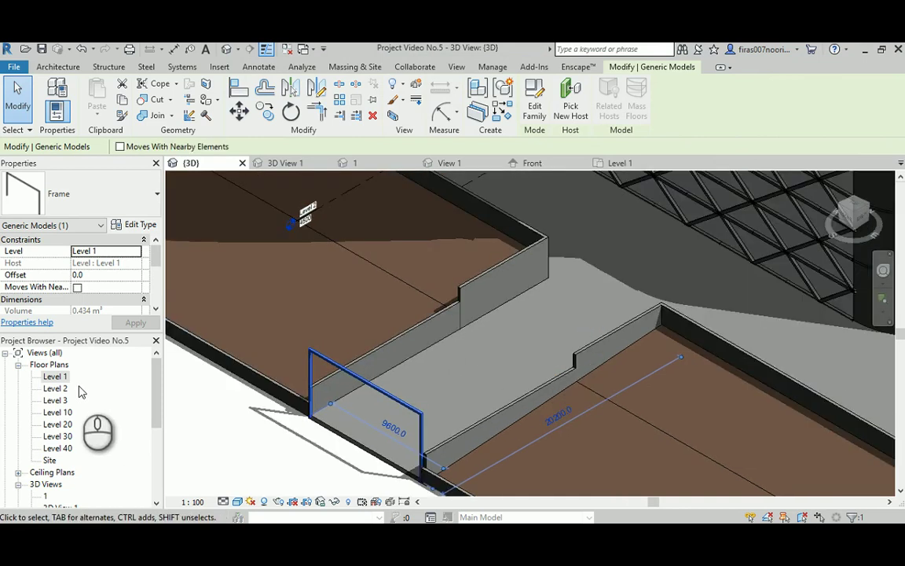
- Open the Level 1 floor plan at the entrance with the frame still selected
double_click(62, 377)
middle_drag(493, 332, 516, 381)
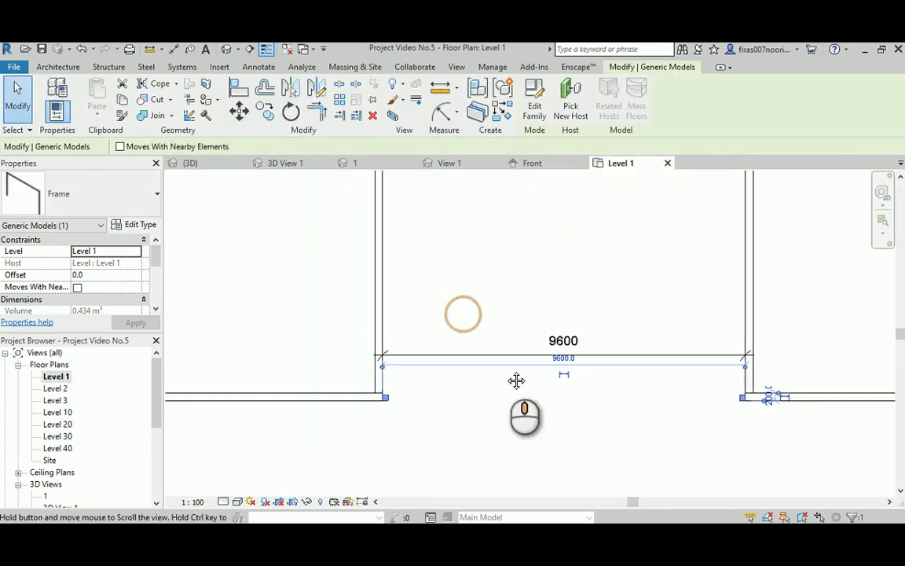
click(48, 68)
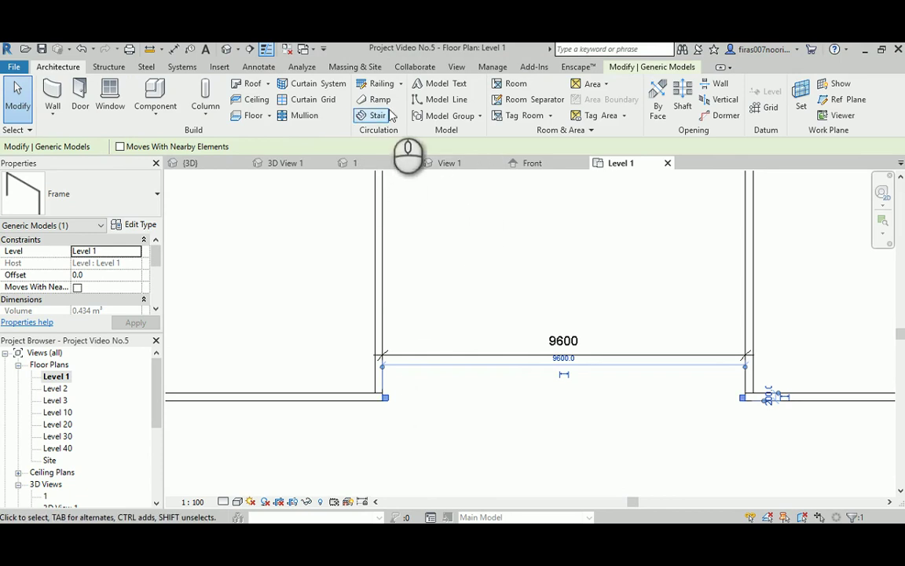
click(623, 69)
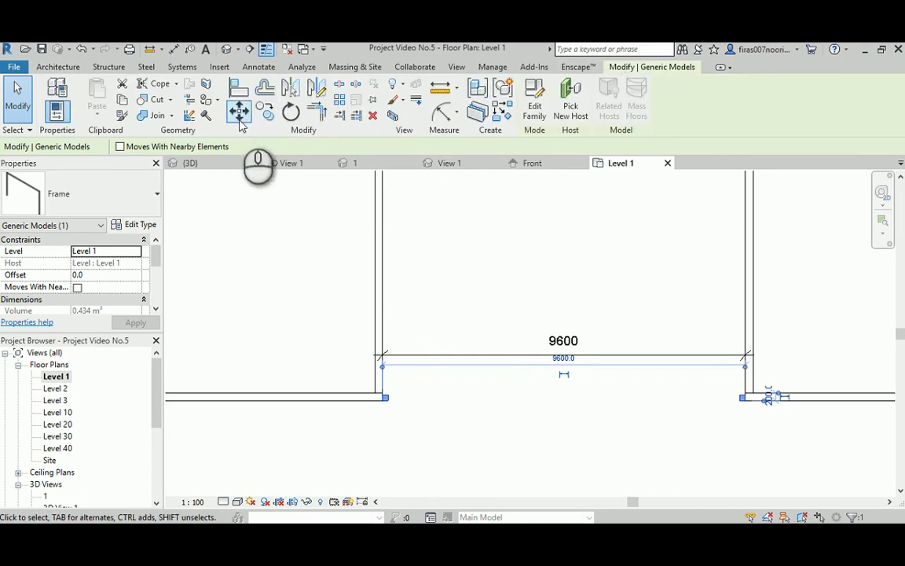
- Array the frame linearly with Move To set to Last, from the entrance's left wall corner straight up to the tower's front facade
click(340, 100)
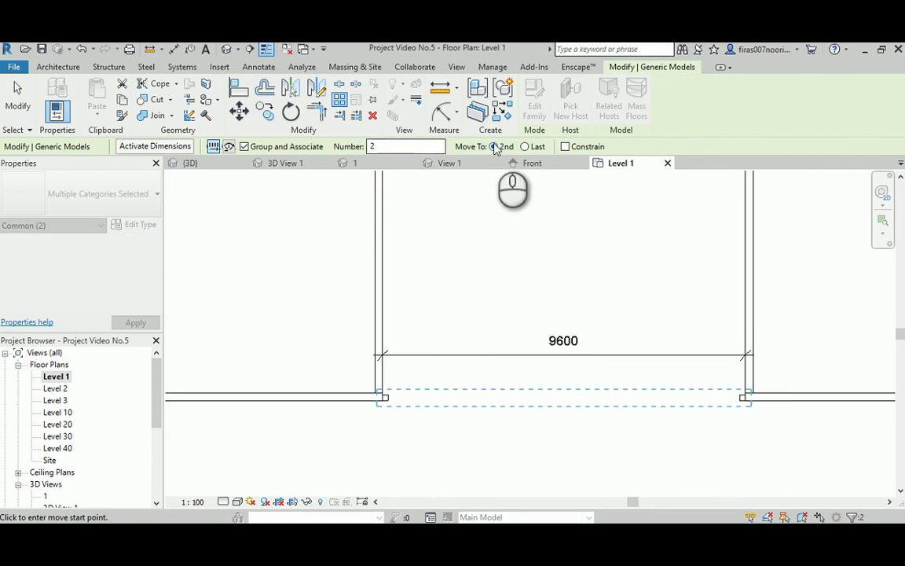
click(528, 147)
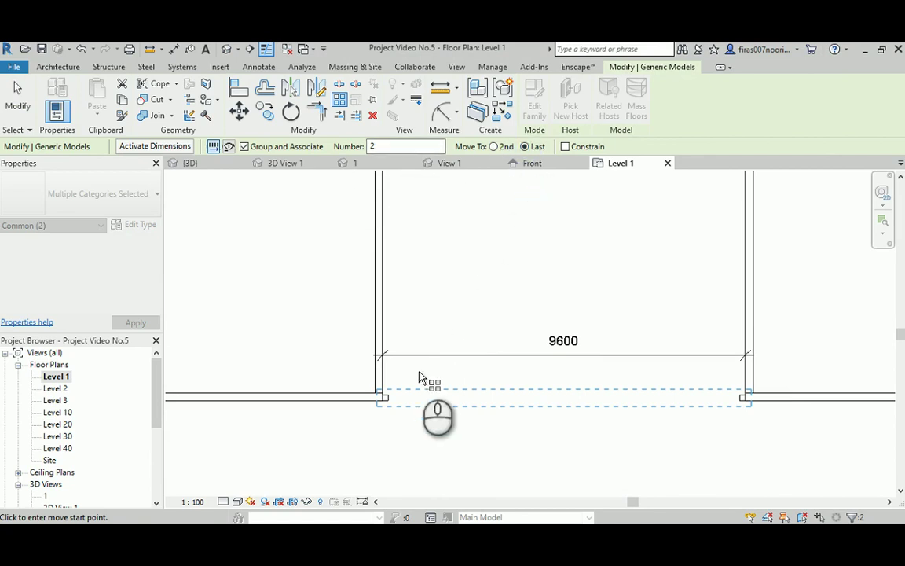
click(380, 393)
scroll(381, 393, down, 2)
middle_drag(386, 269, 409, 499)
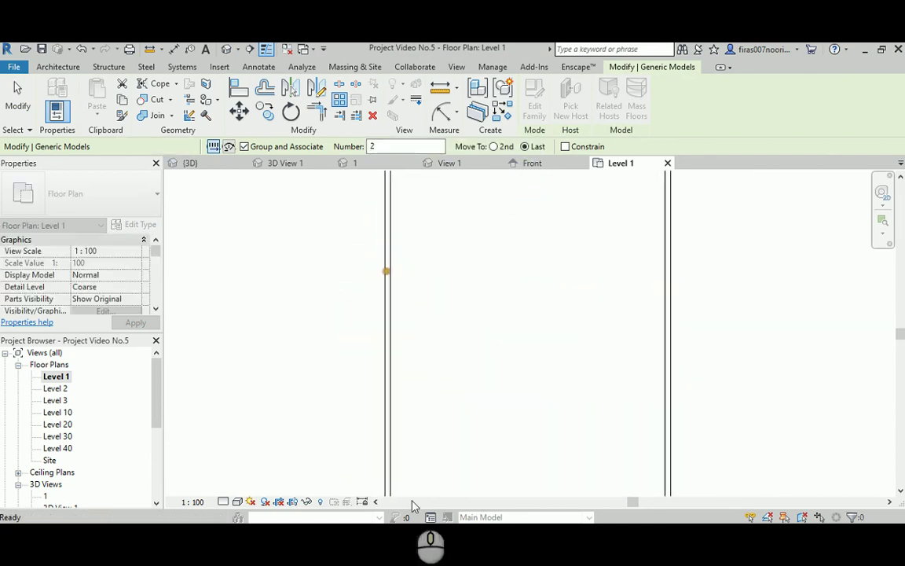
middle_drag(417, 297, 405, 506)
middle_drag(407, 271, 394, 384)
scroll(394, 385, up, 5)
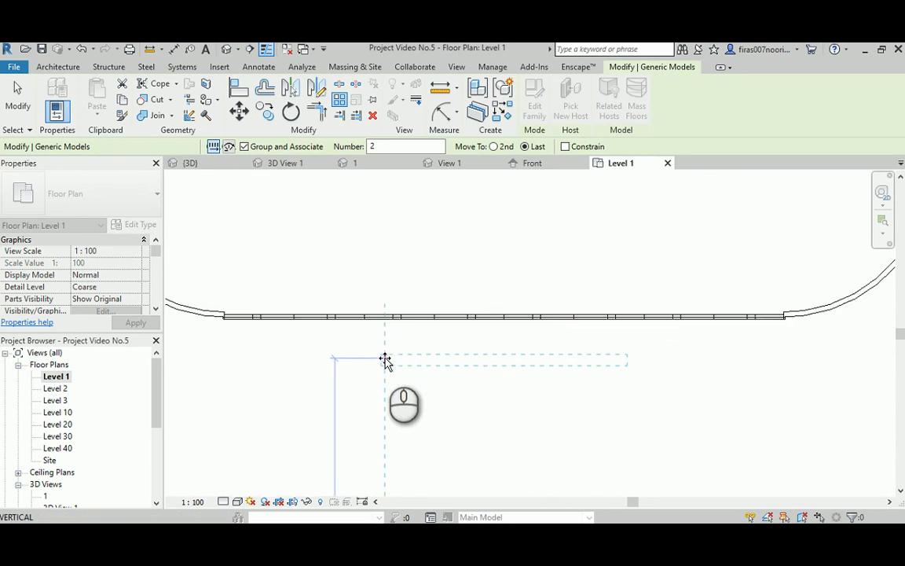
click(384, 314)
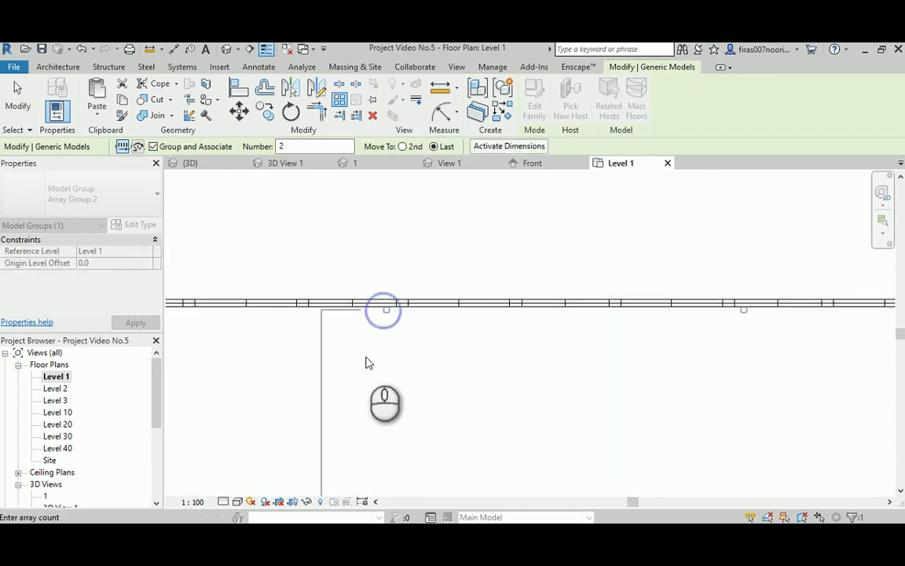
- Set the frame array's count to 15 along the entrance passage
scroll(369, 357, down, 3)
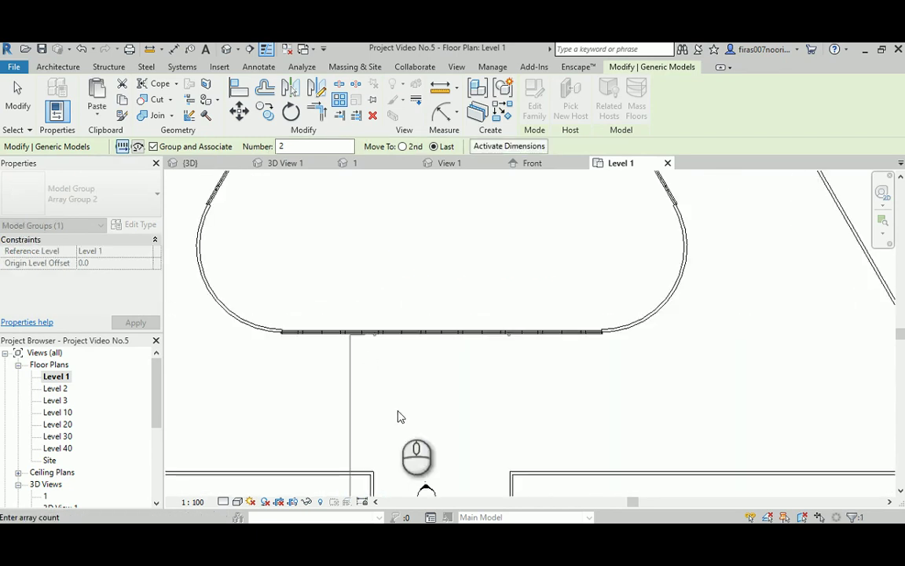
scroll(400, 414, up, 5)
middle_drag(400, 414, 438, 277)
click(366, 383)
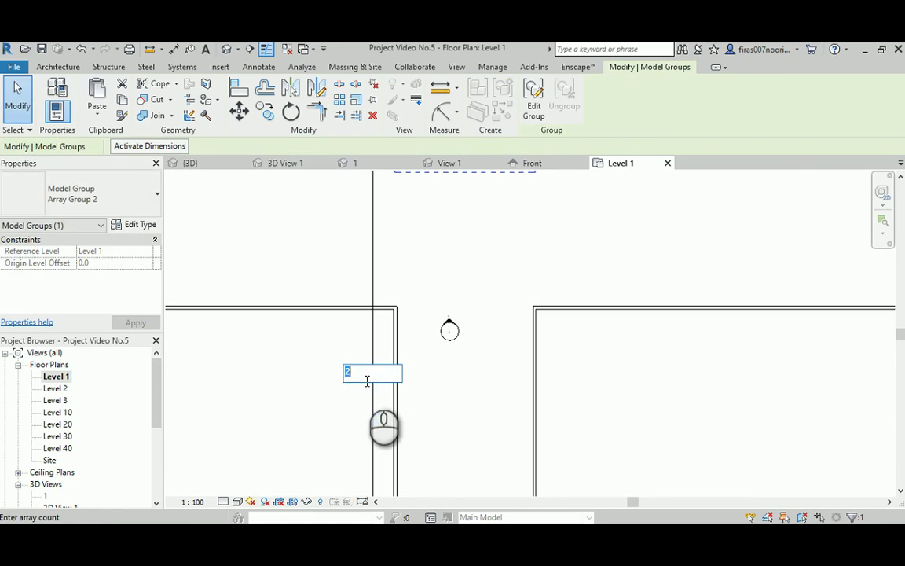
text(15)
click(461, 412)
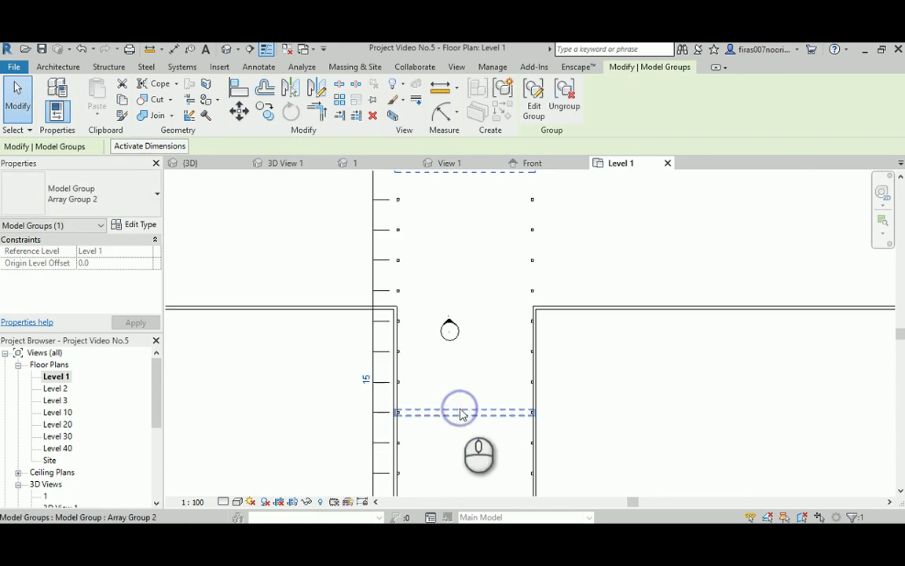
- Open the default 3D view and examine the arrayed frames along the entrance passage from several angles
click(226, 49)
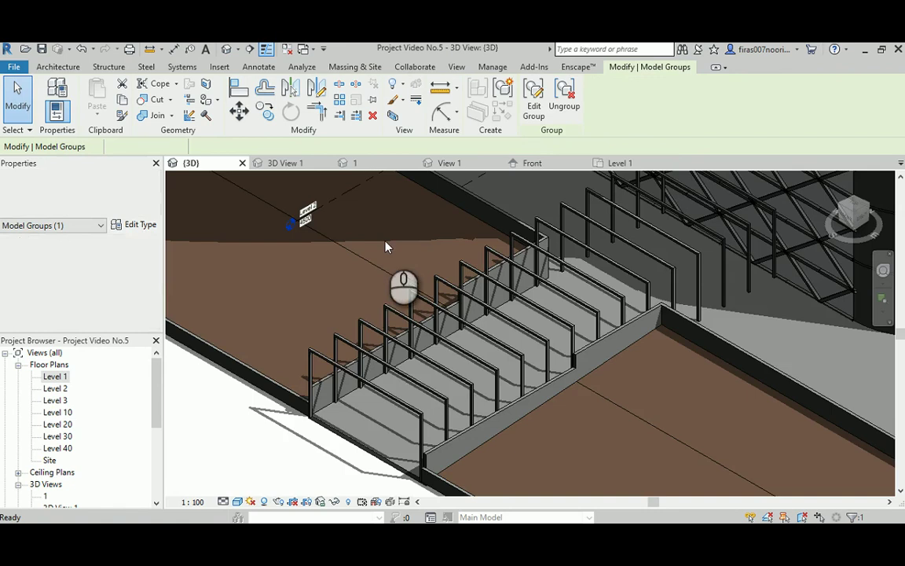
middle_drag(480, 316, 577, 325)
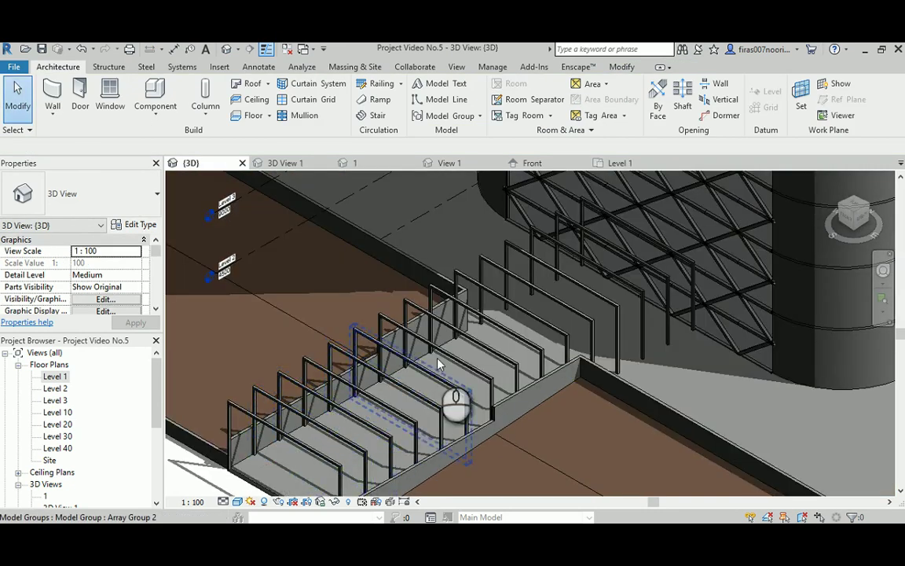
shift+middle_drag(436, 360, 539, 360)
middle_drag(817, 386, 619, 330)
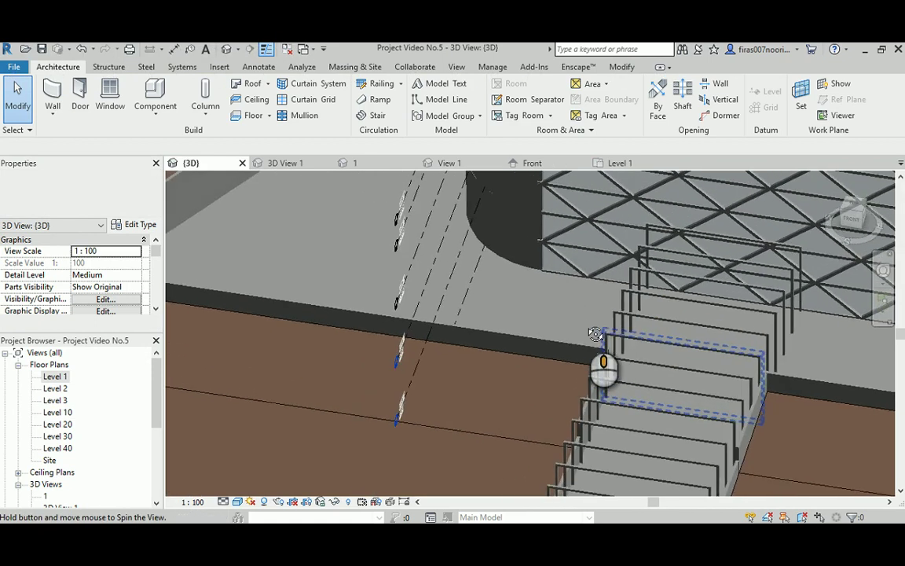
key(ctrl+Tab)
click(226, 49)
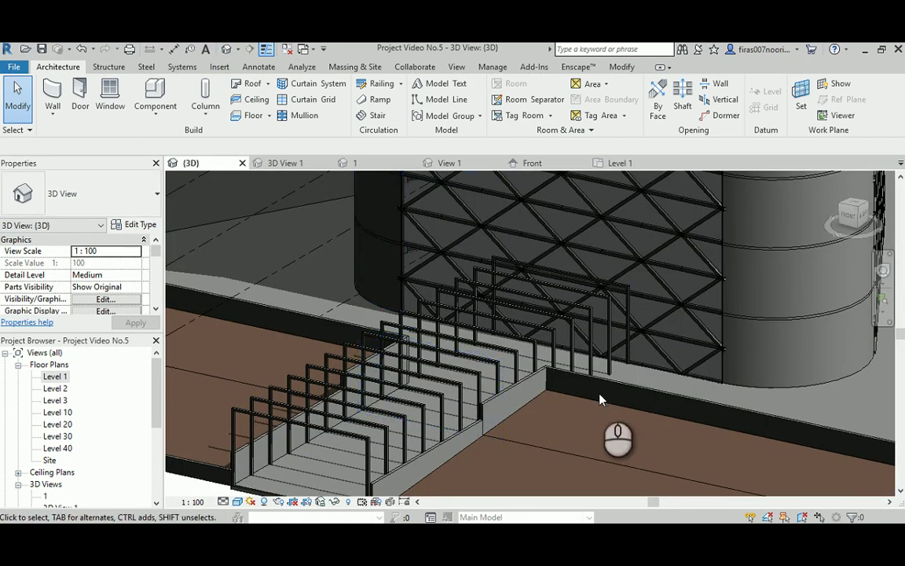
middle_drag(519, 406, 543, 361)
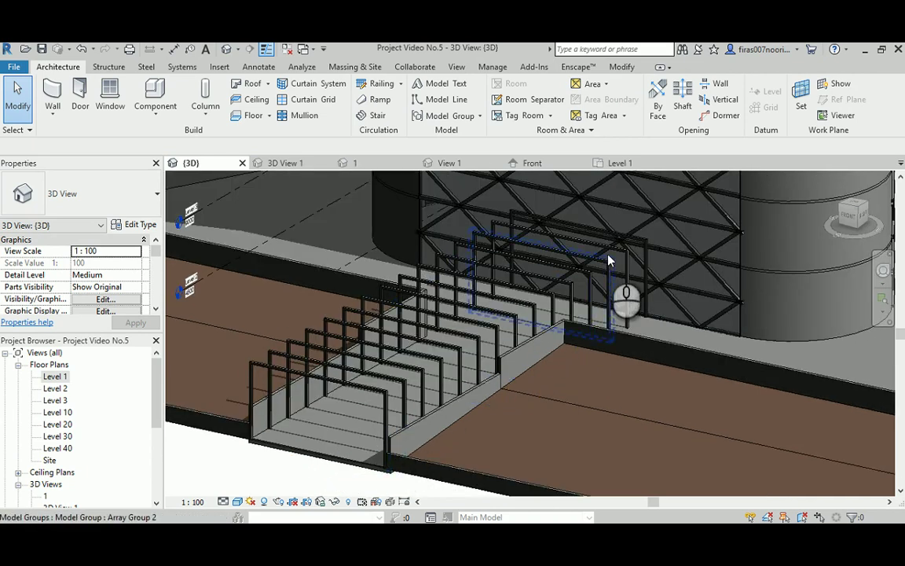
- Increase the number of frames in the entrance passage array to 20
click(407, 402)
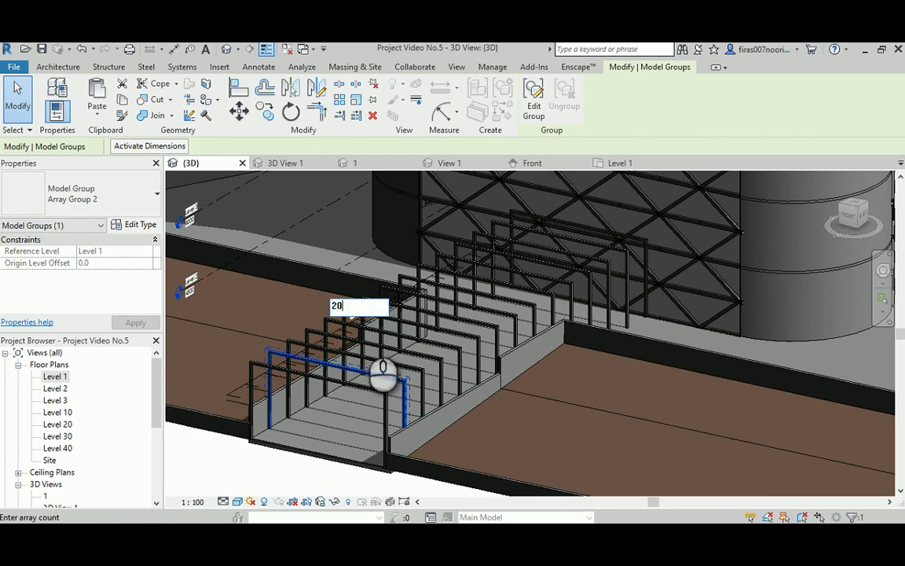
text(20)
key(Return)
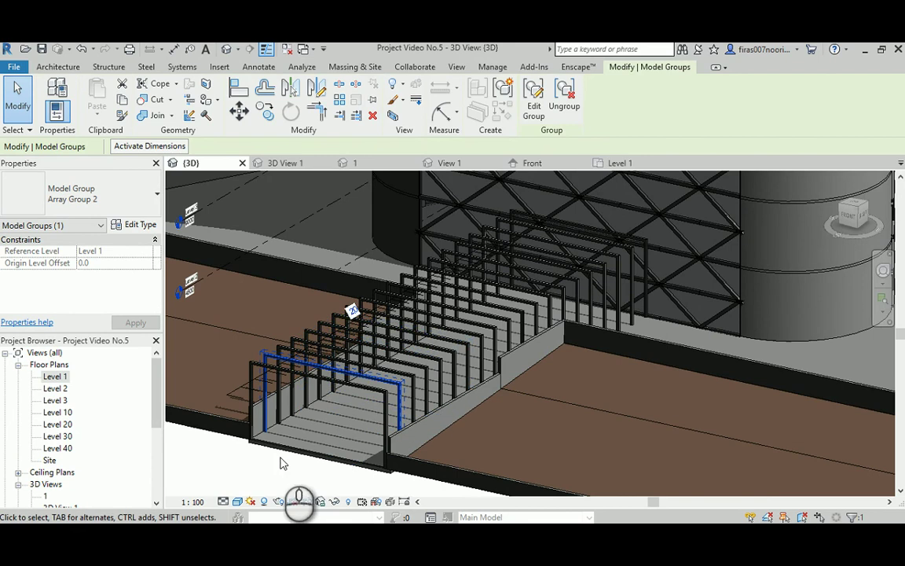
click(253, 477)
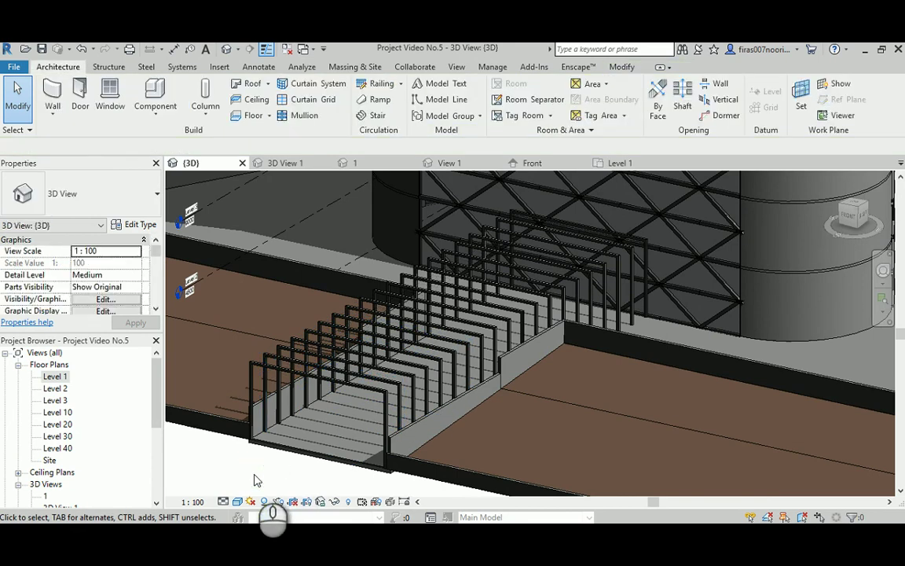
- Edit the front frame's array group, set the Frame type's Thickness and Depth to 250, and finish the group edit
click(271, 375)
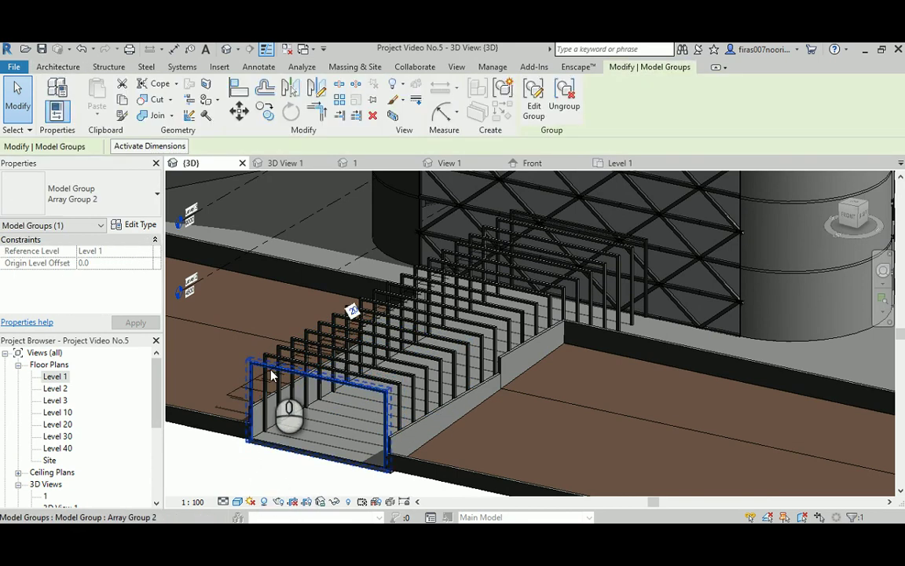
click(534, 102)
click(292, 407)
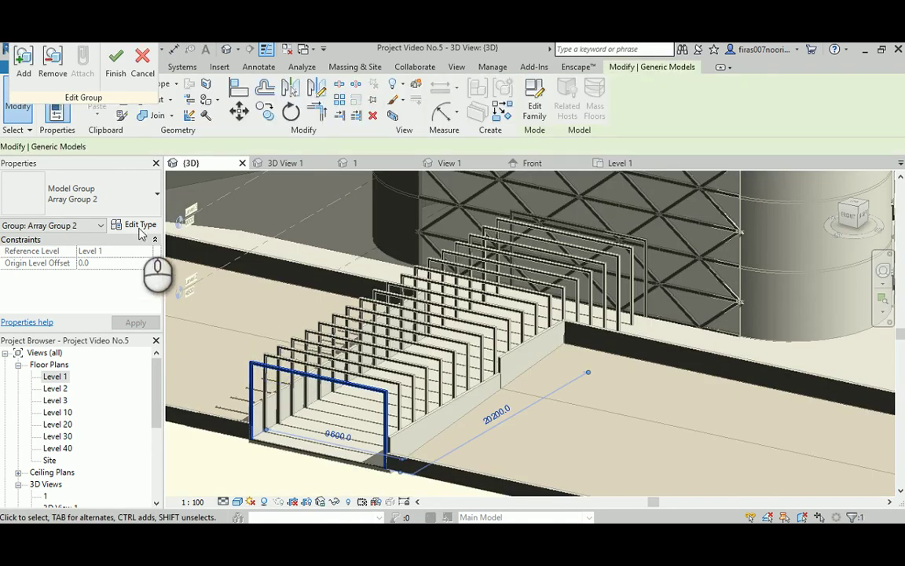
click(136, 225)
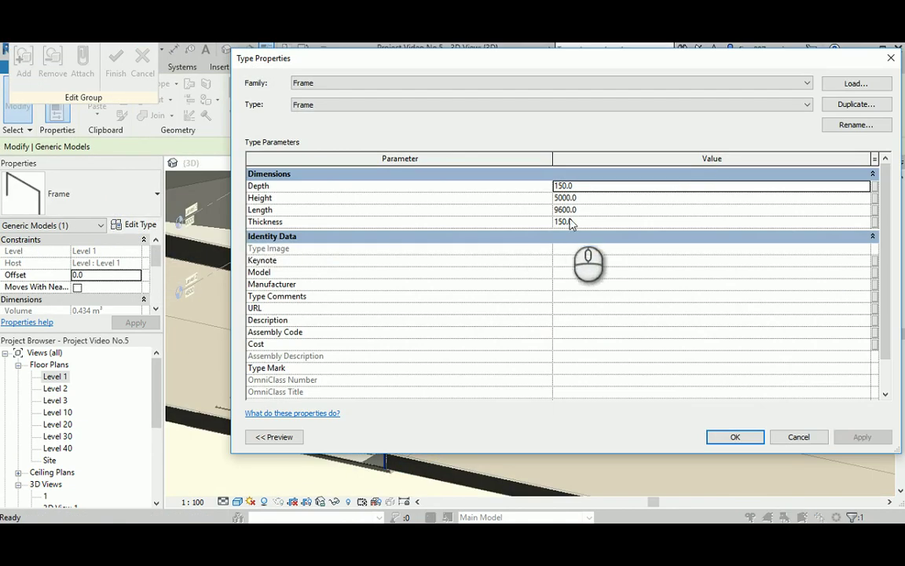
click(581, 223)
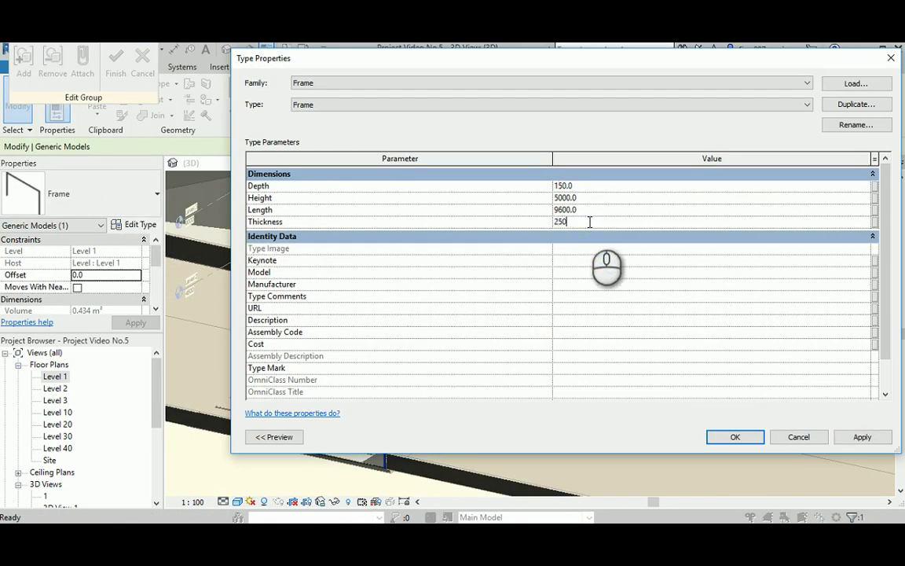
click(590, 186)
text(250)
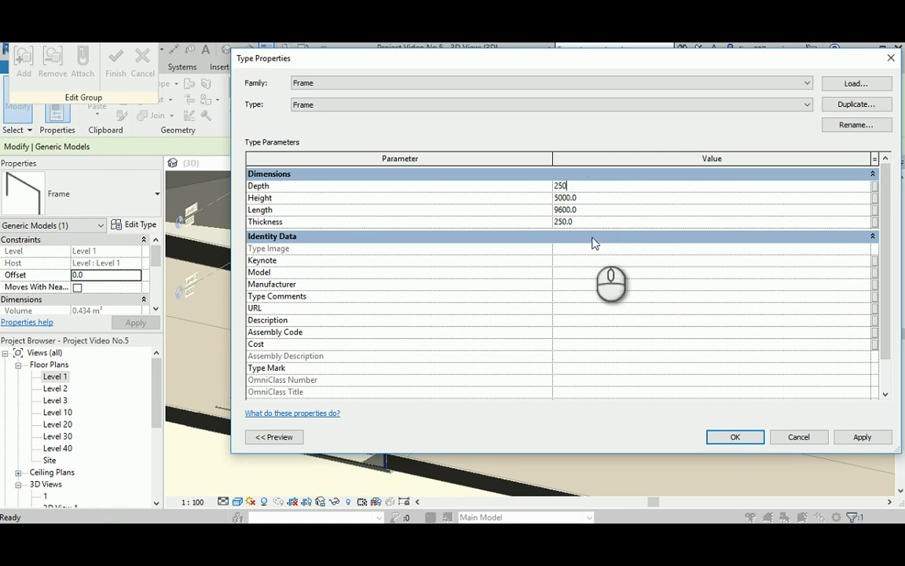
click(726, 436)
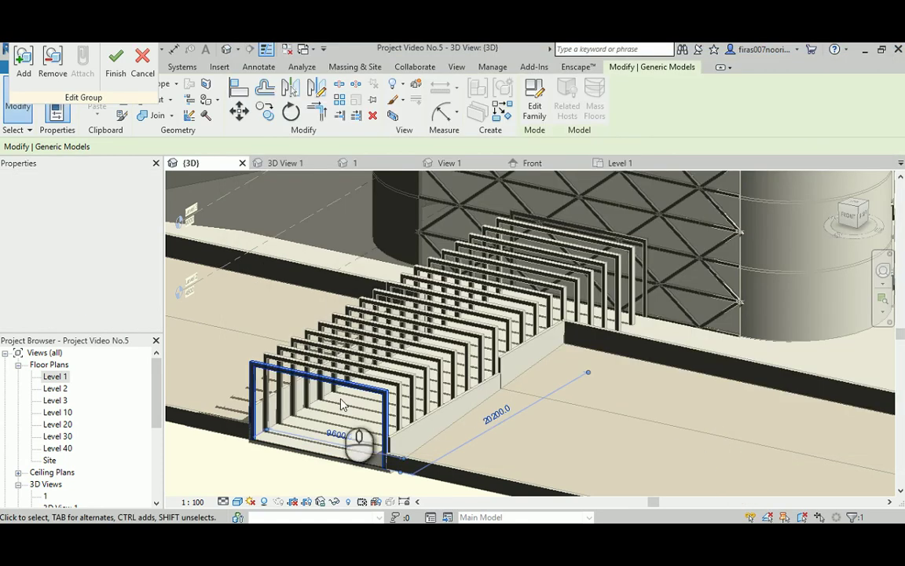
click(123, 72)
click(253, 460)
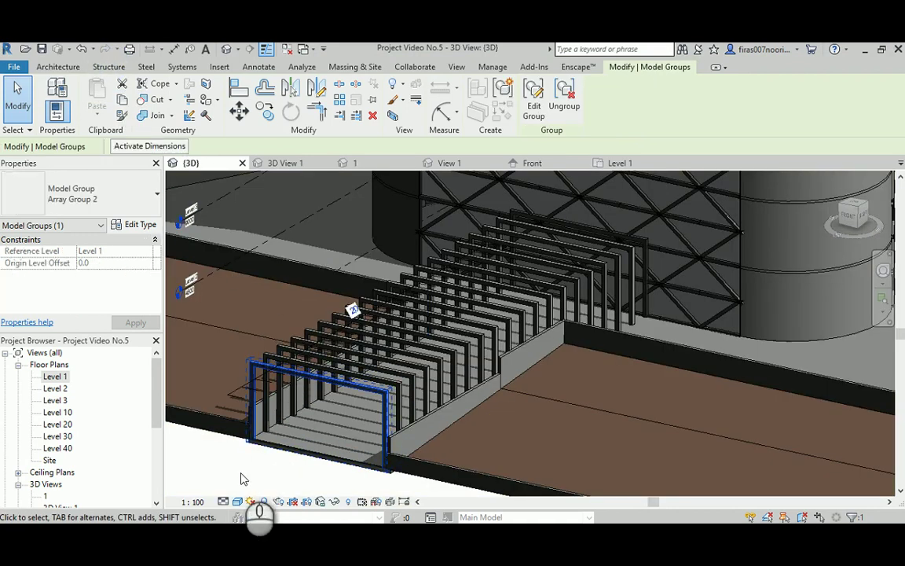
click(261, 473)
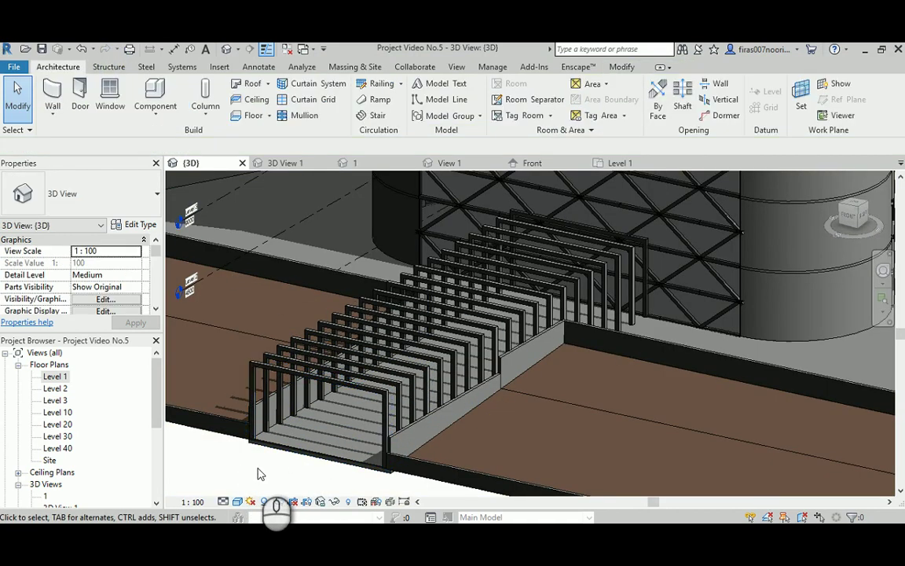